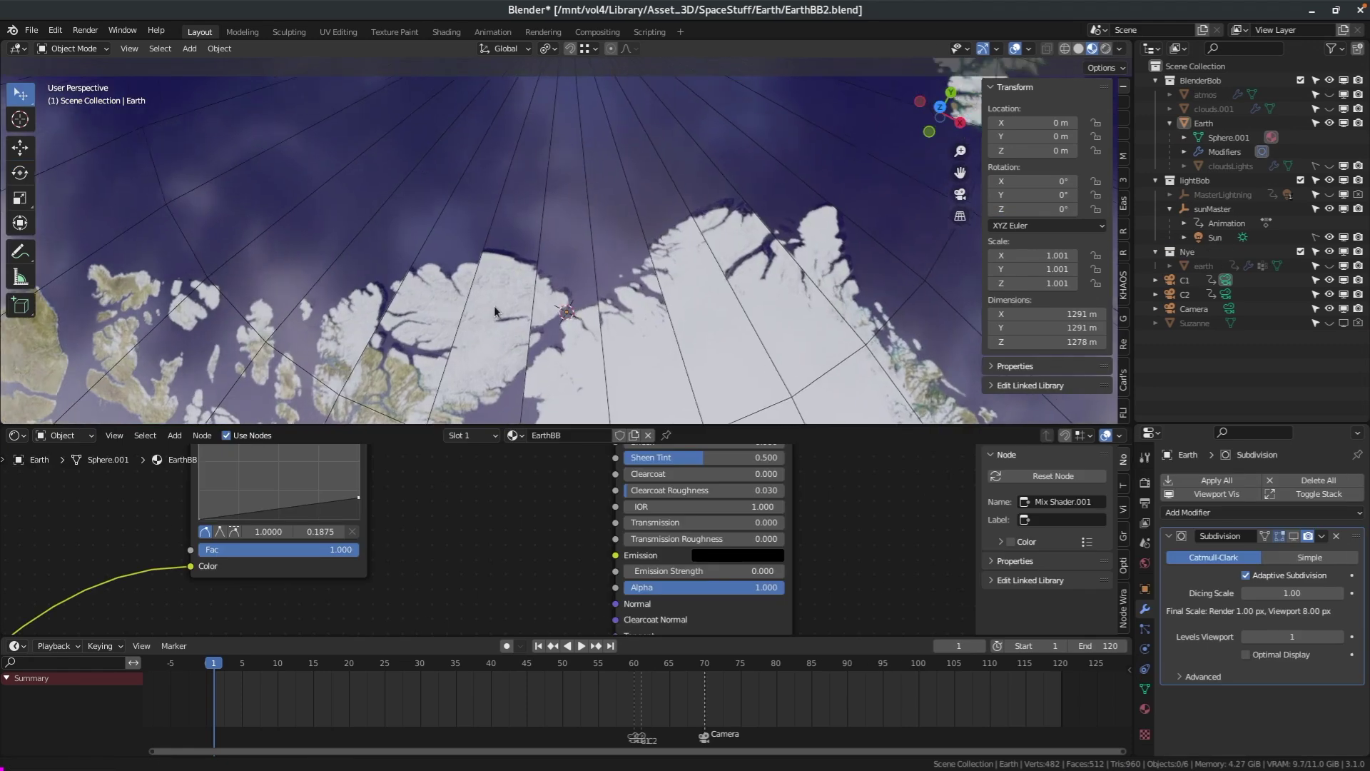
Toggle the earth's Subdivision modifier viewport preview off and back on
middle_click_drag(494, 310, 483, 247)
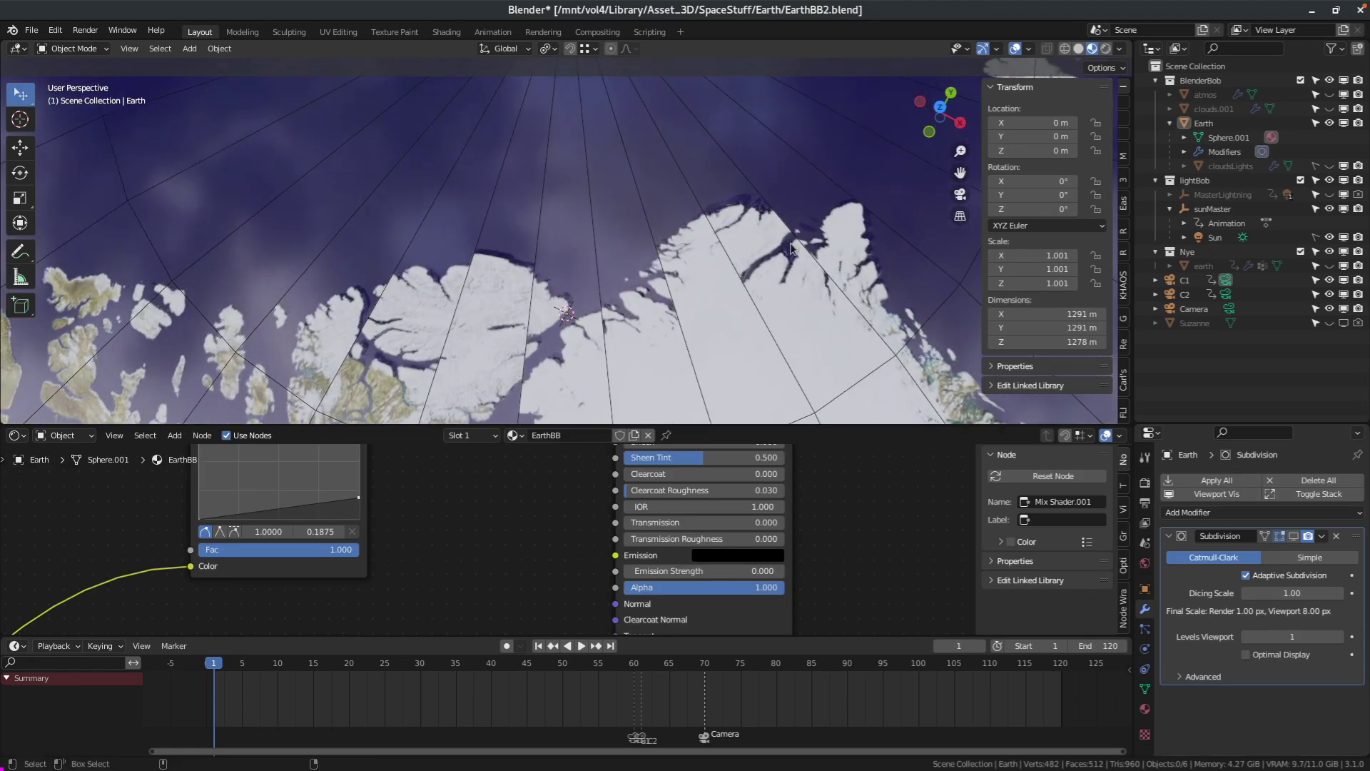
left_click(1295, 536)
left_click(1294, 537)
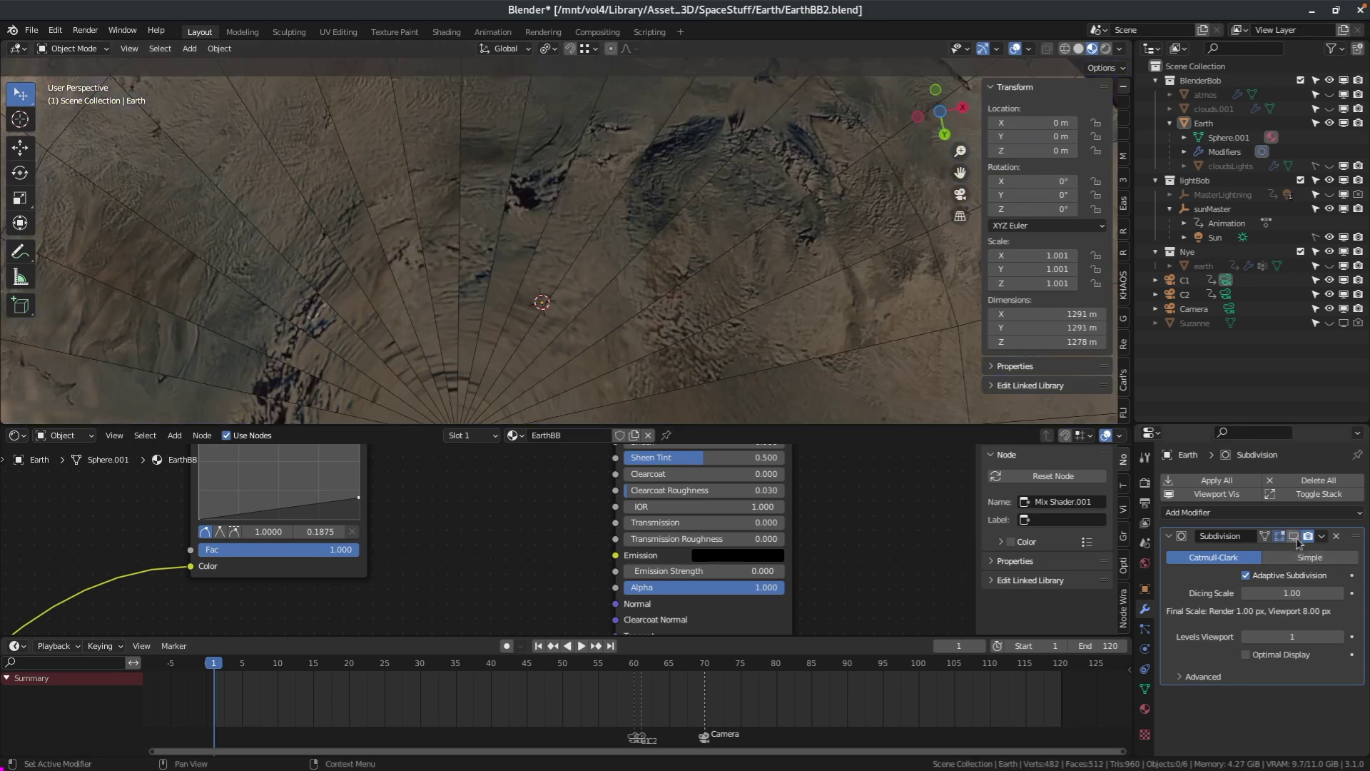
left_click(1294, 536)
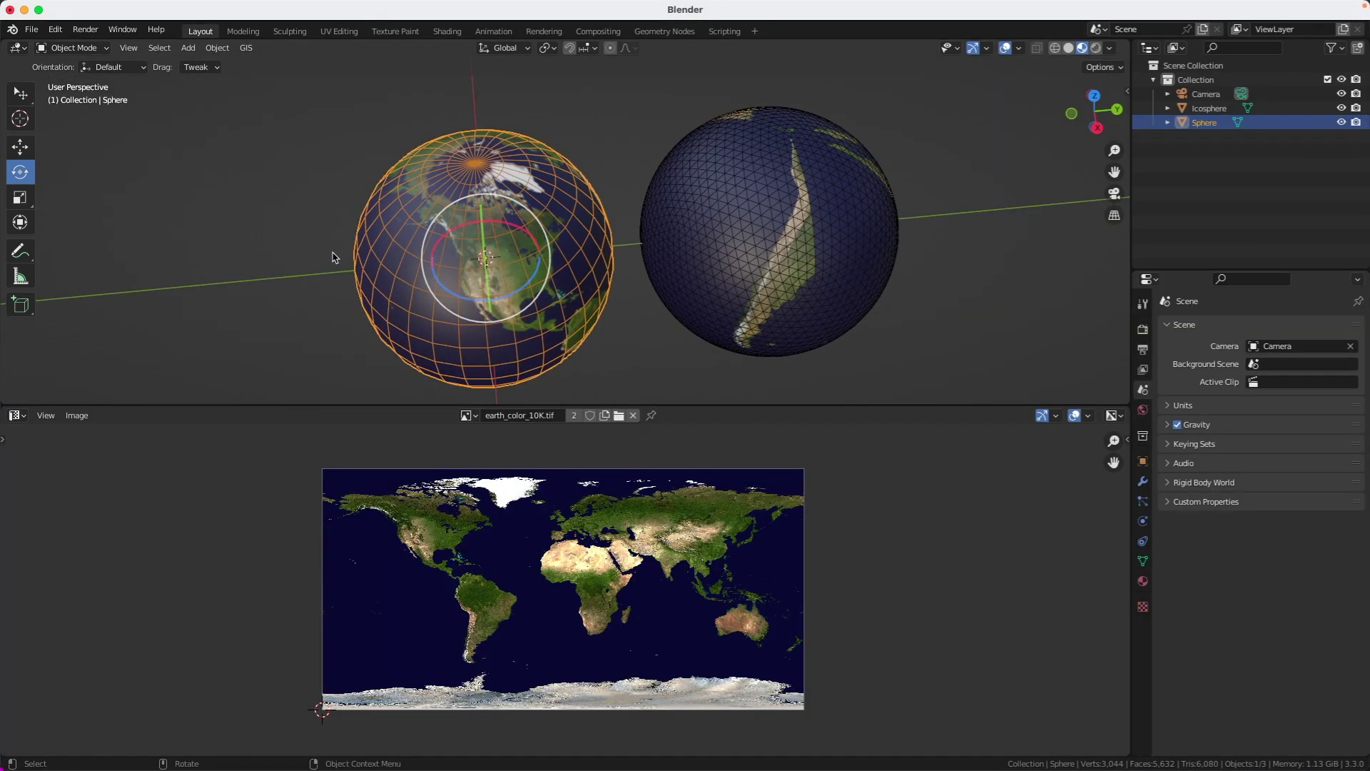
Enter Edit Mode on the UV sphere and the icosphere to compare their UV layouts
key("Tab")
left_click(179, 253)
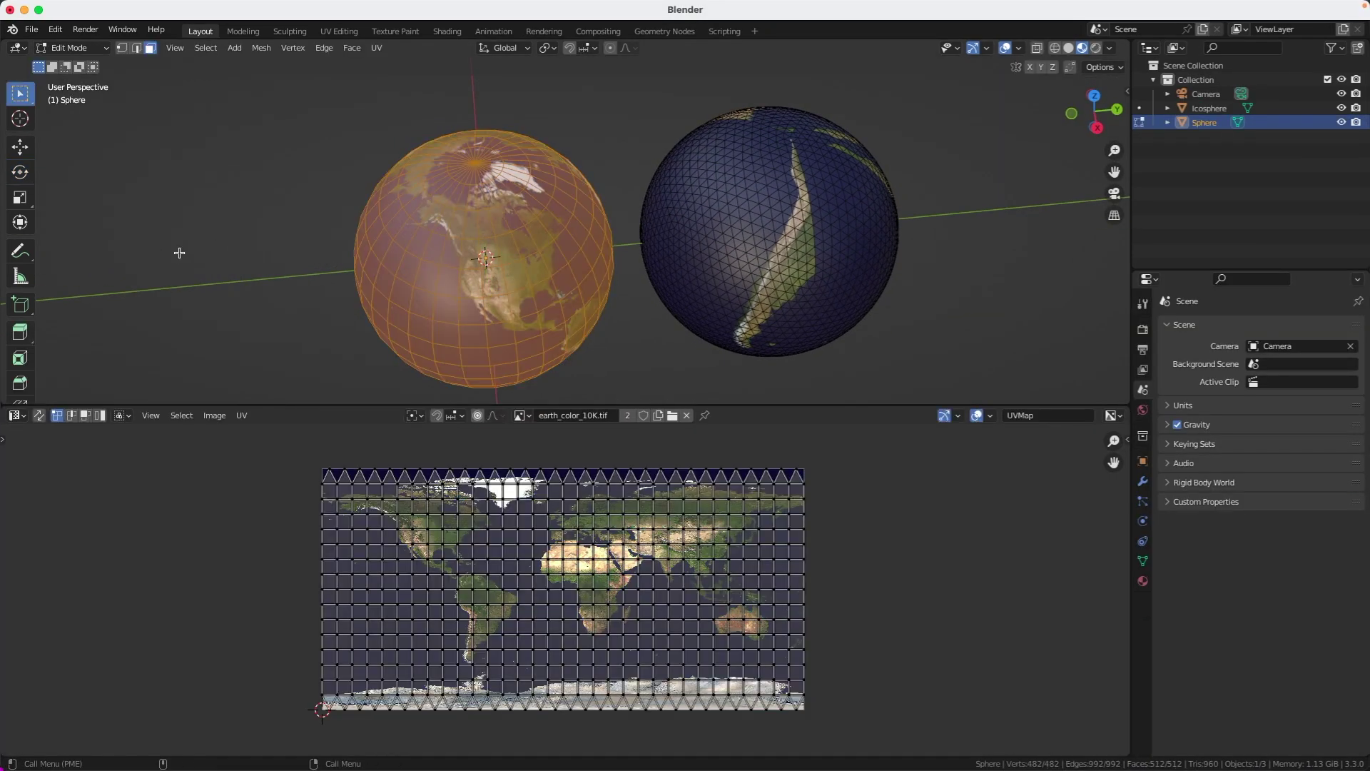
key("Tab")
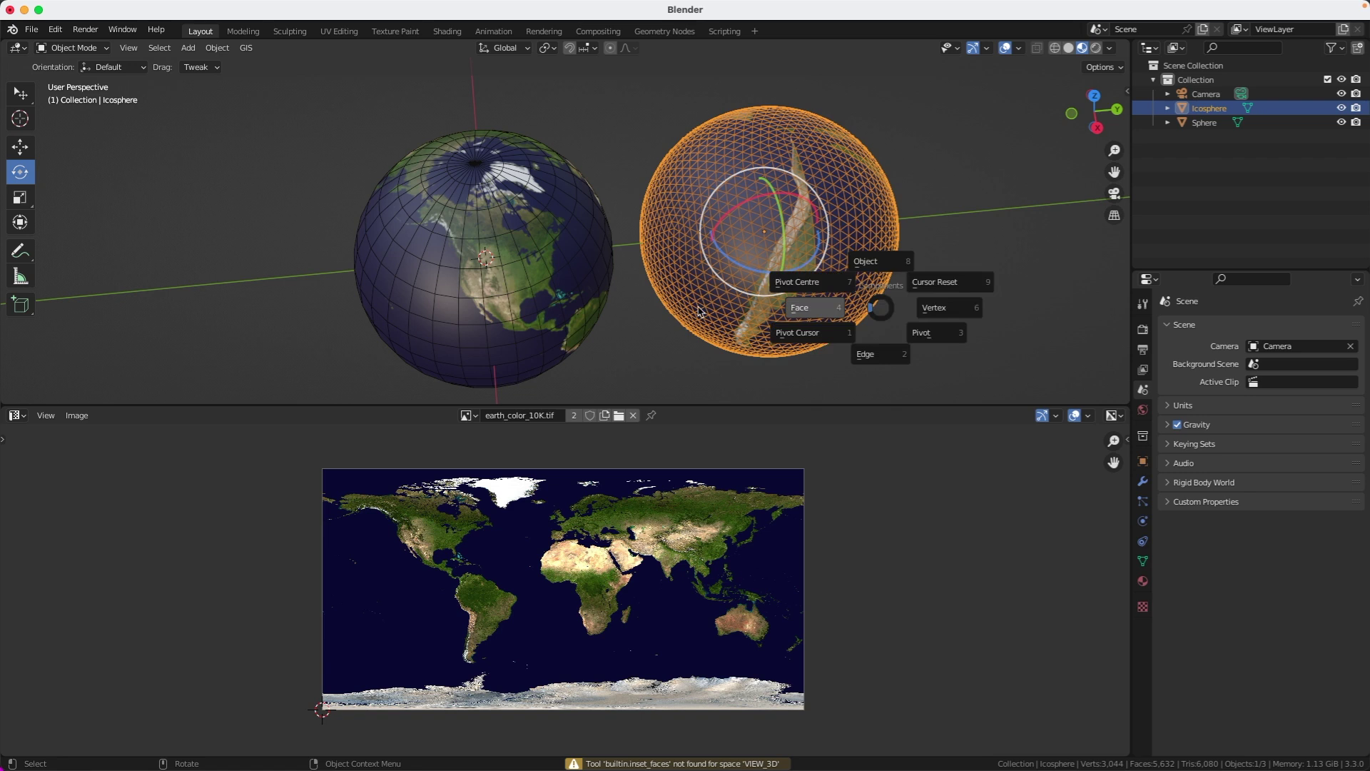
left_click(801, 306)
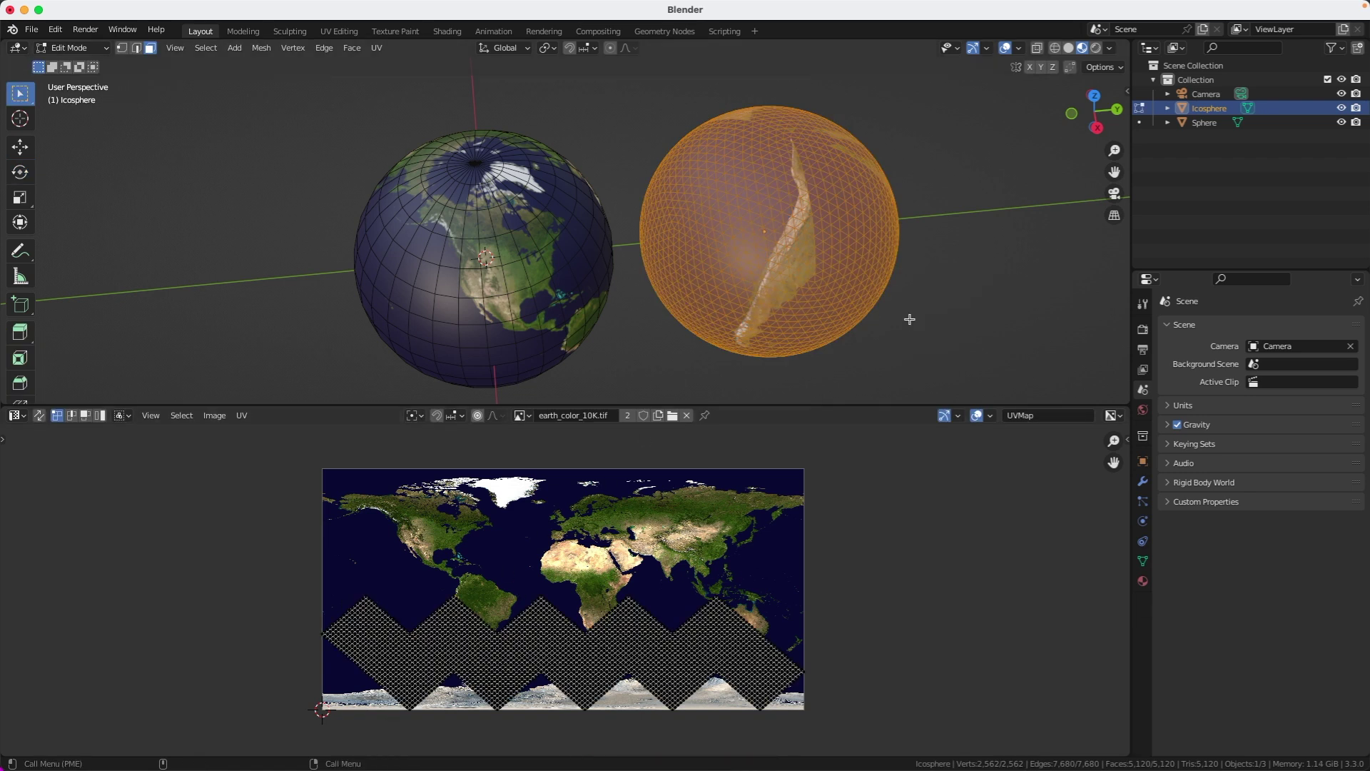
middle_click_drag(909, 318, 836, 288)
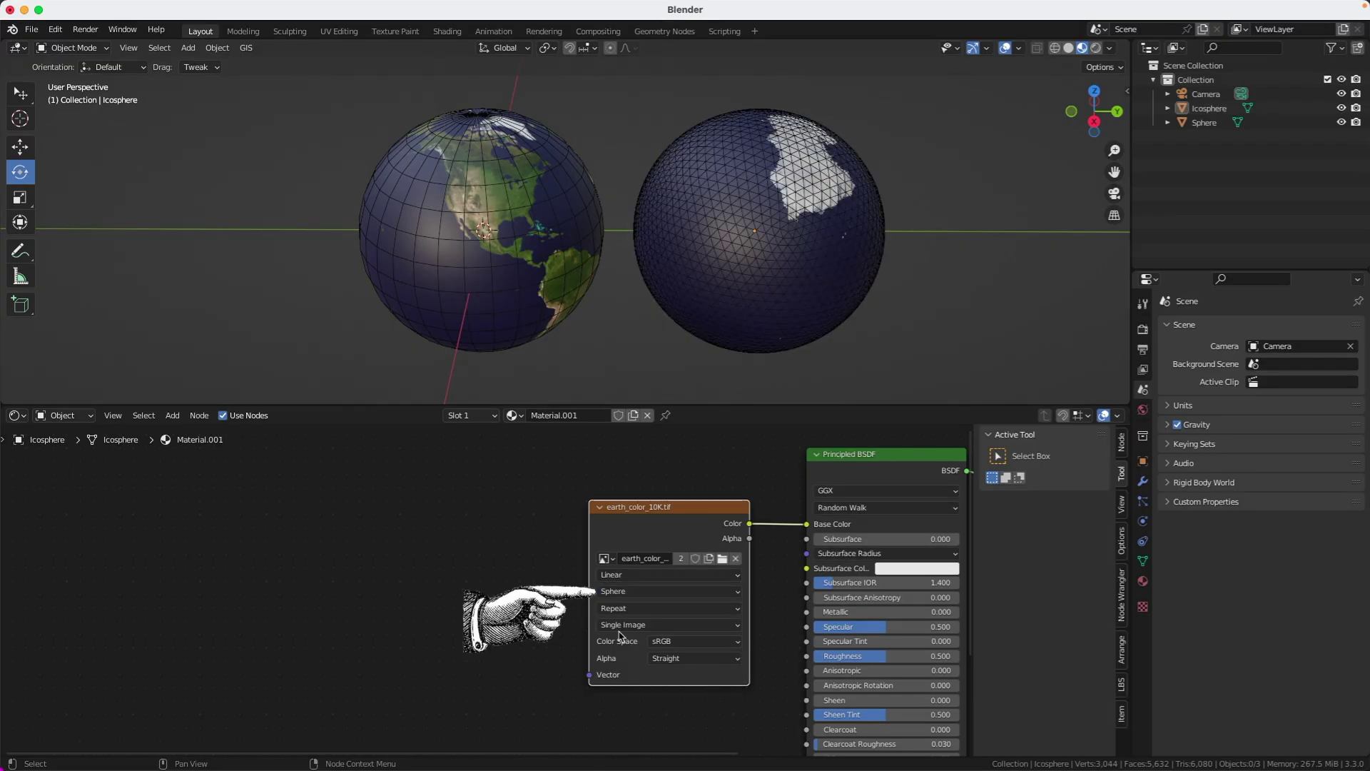
Add Texture Coordinate and Mapping nodes to the earth map, feeding Generated into Mapping's Vector
middle_click_drag(842, 307, 713, 430)
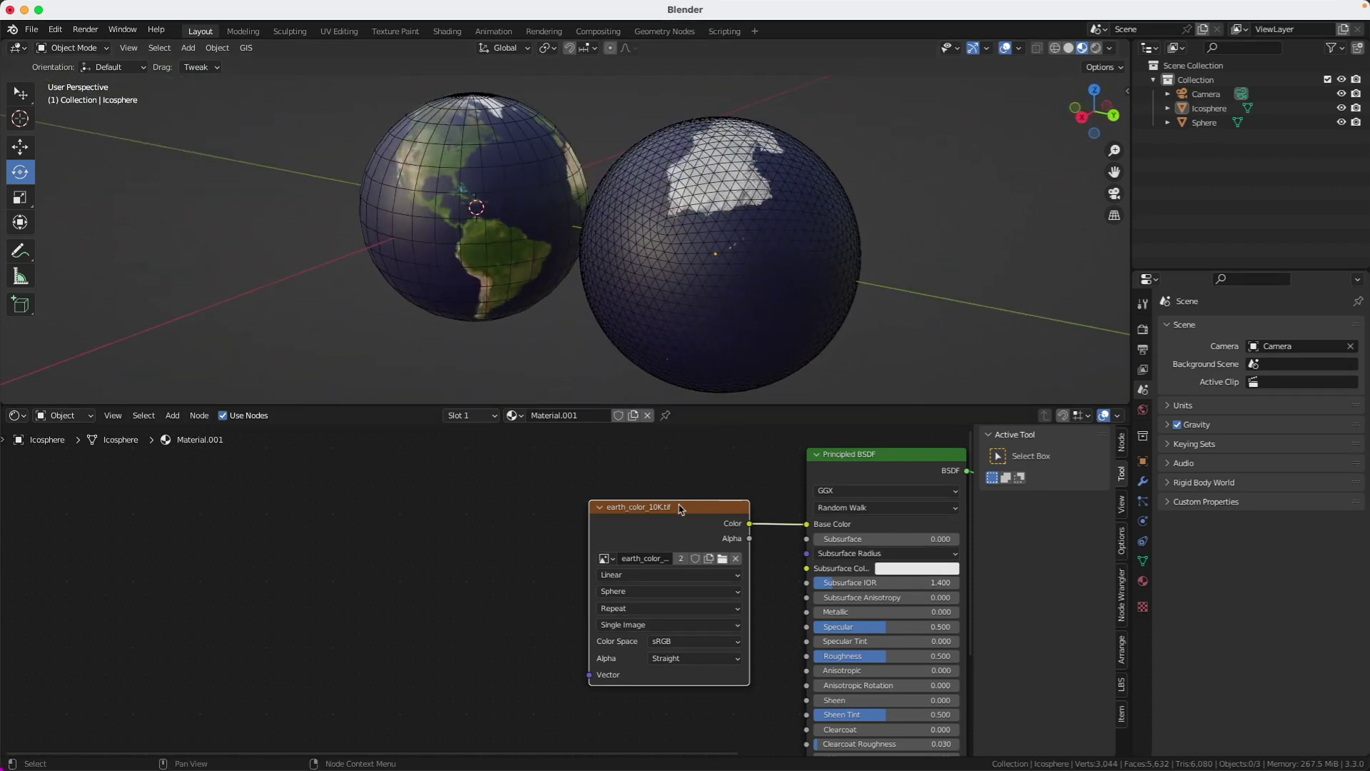
key("ctrl+t")
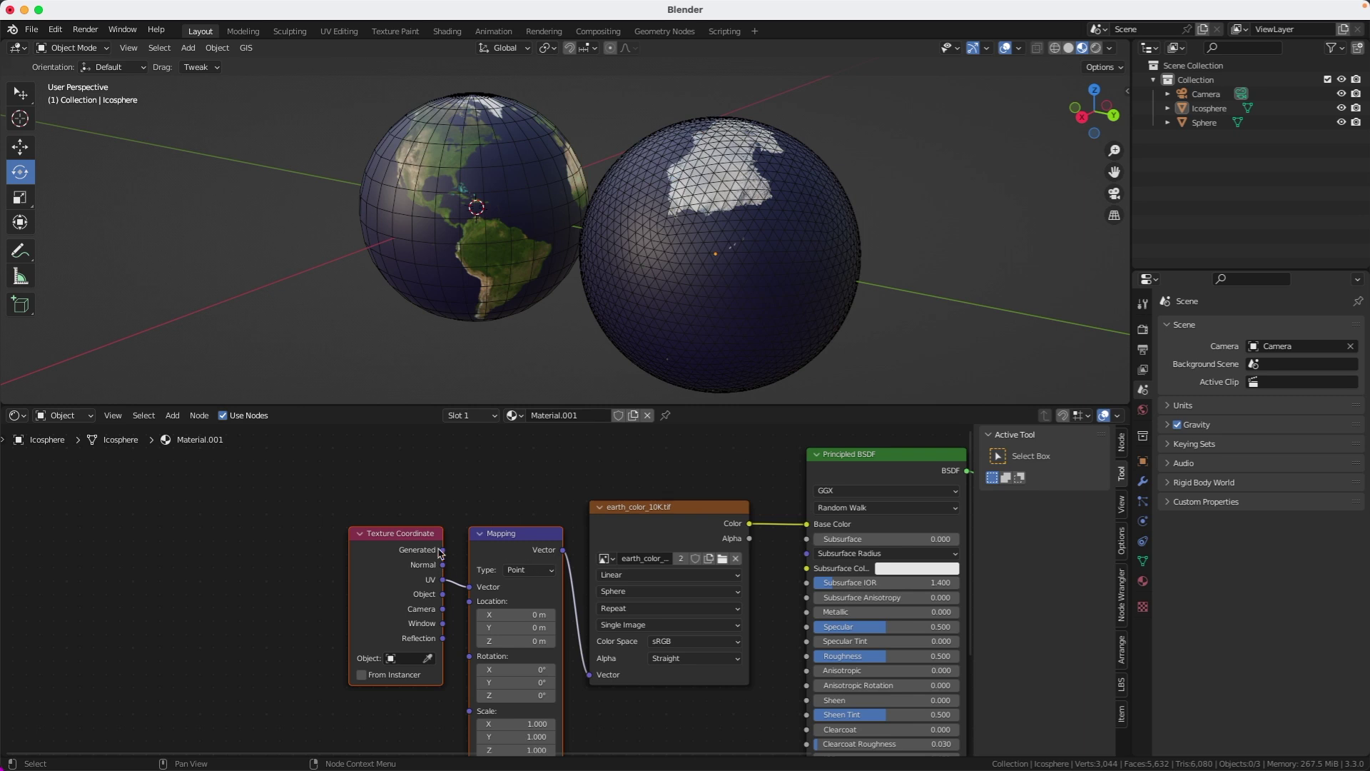
left_click_drag(442, 550, 470, 590)
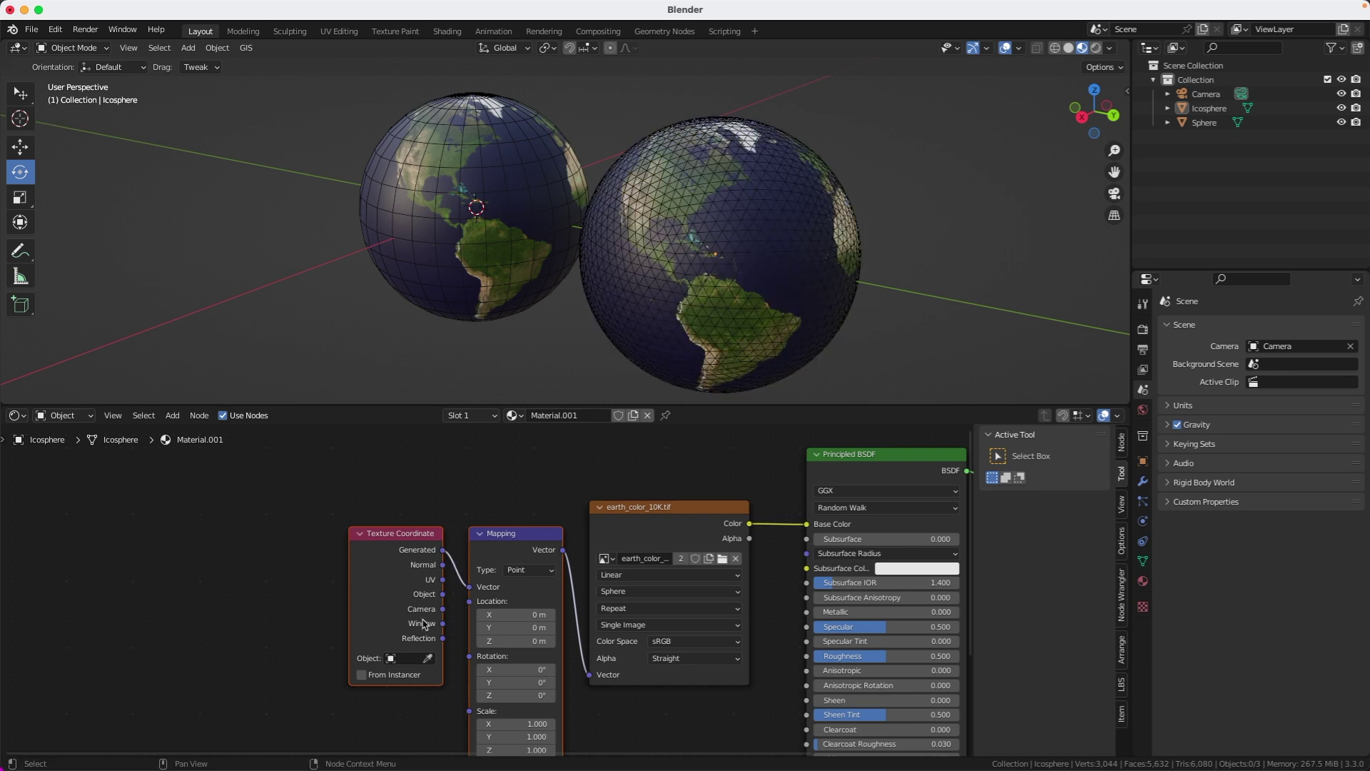
Hide the wireframe overlay on both globes
middle_click_drag(897, 298, 921, 335)
key("q")
left_click(951, 333)
middle_click_drag(902, 174, 949, 250)
scroll(767, 262, "up", 4)
scroll(766, 260, "up", 6)
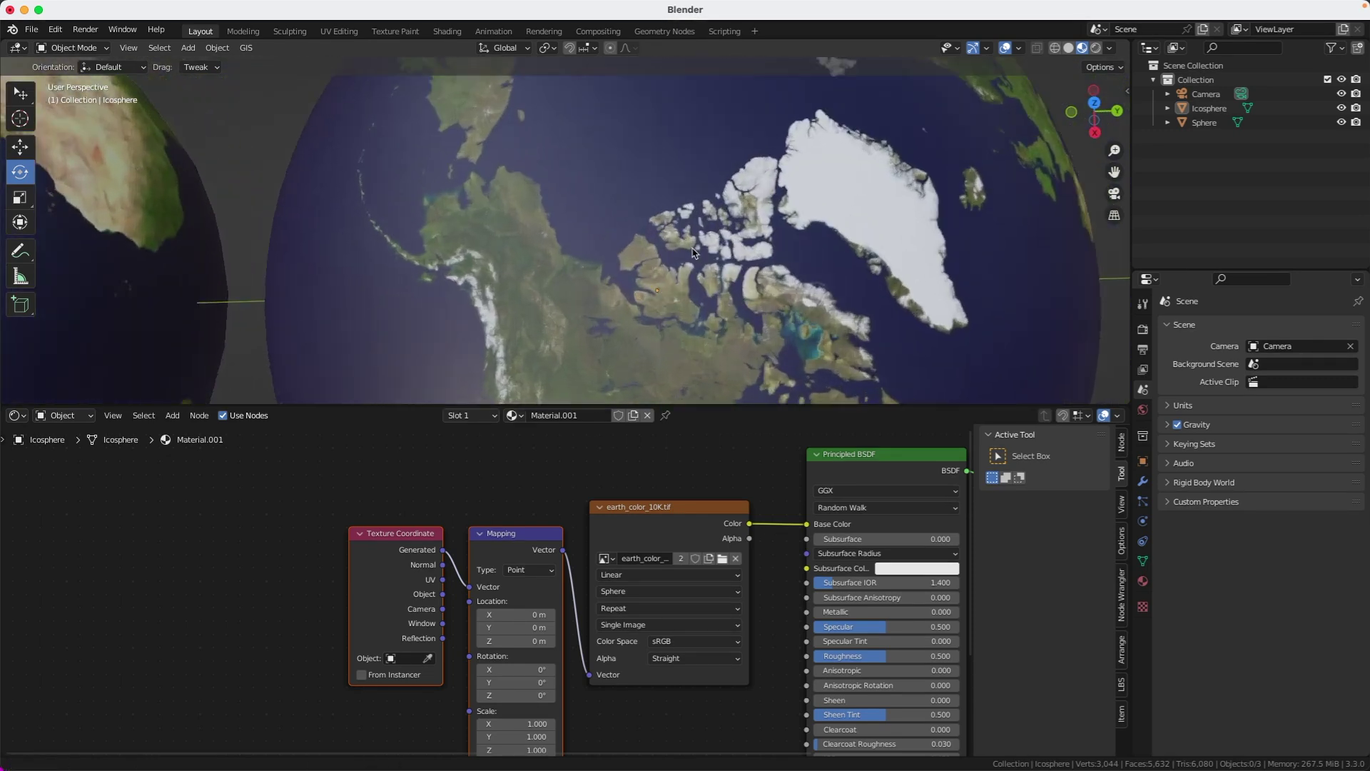
Orbit beneath the globe to inspect the seamless texture around Antarctica
right_click_drag(856, 273, 688, 307, "alt")
left_click_drag(684, 328, 652, 211, "alt")
right_click_drag(652, 211, 777, 246, "alt")
middle_click_drag(776, 245, 673, 297)
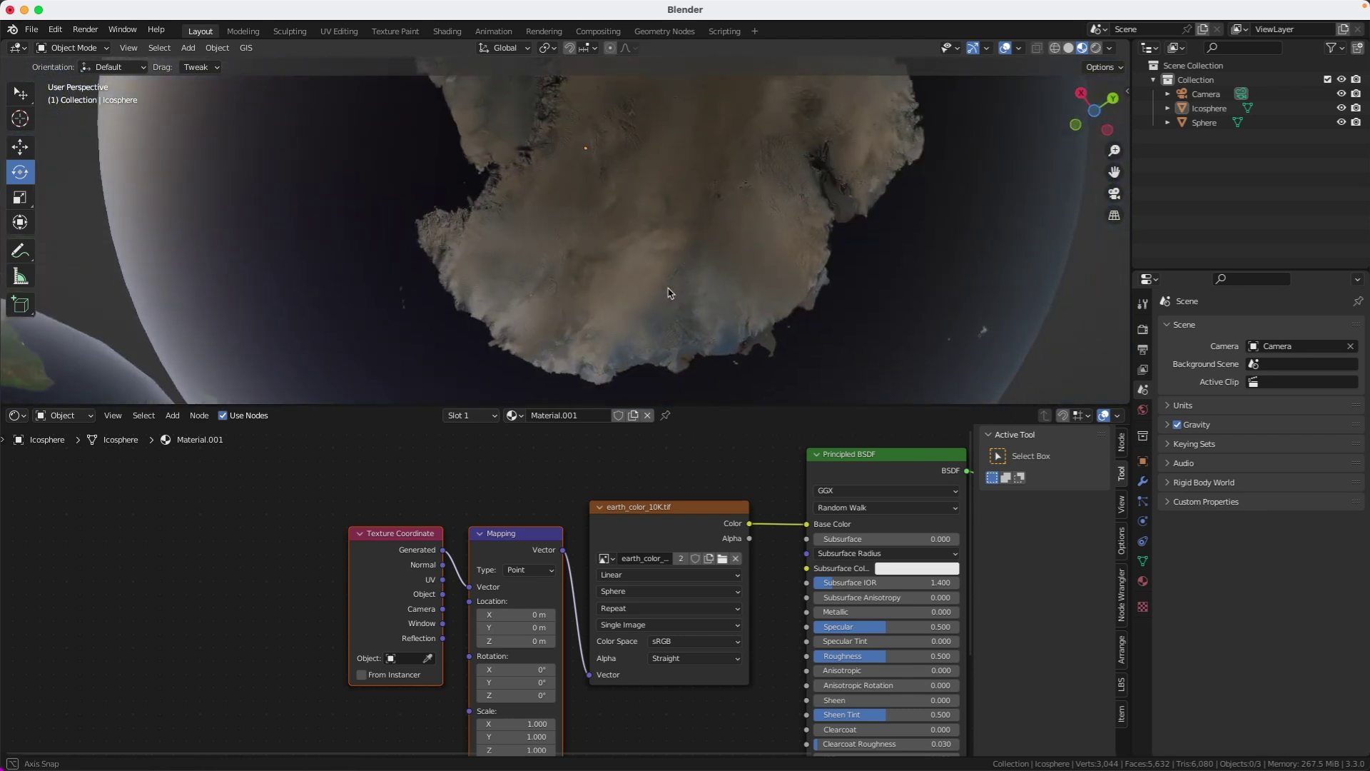
scroll(600, 284, "up", 6)
scroll(621, 174, "down", 6)
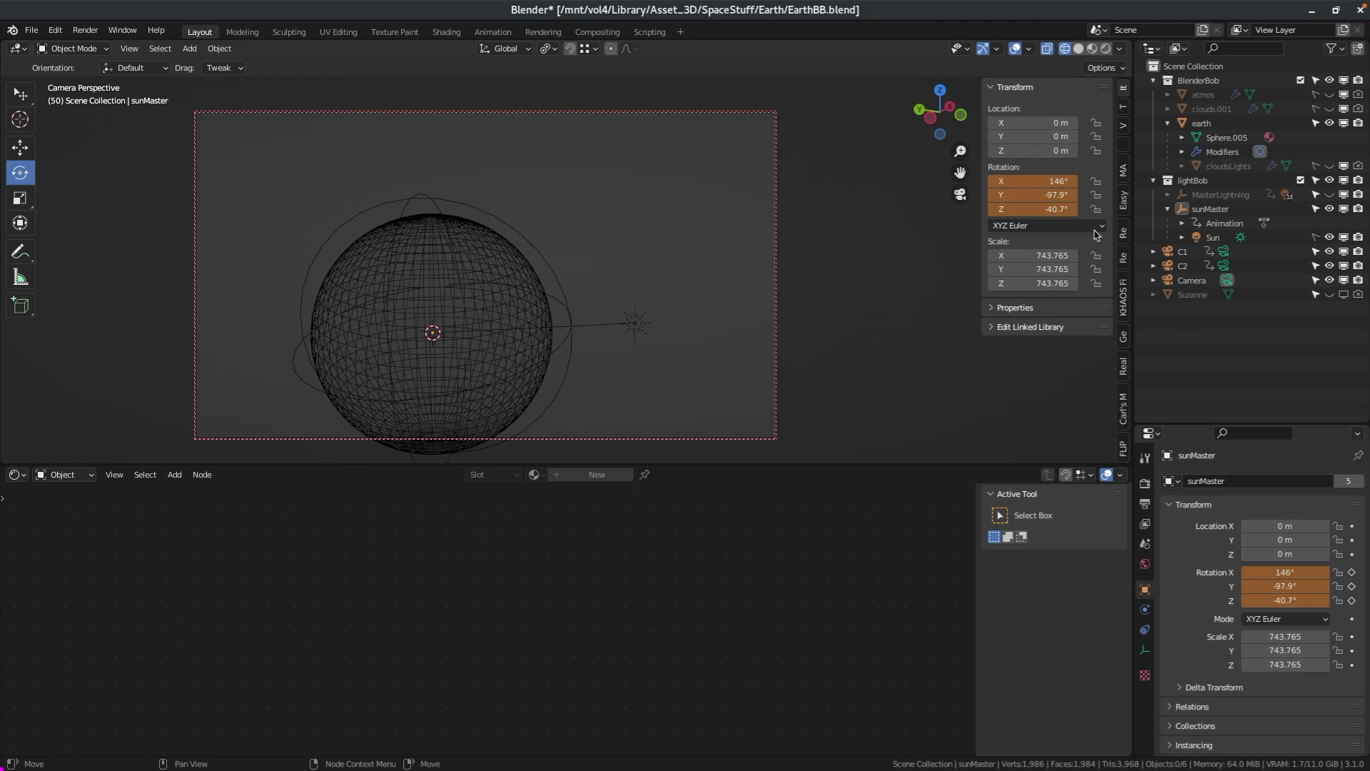
Rotate sunMaster around its Z axis to move the sun
left_click(1213, 238)
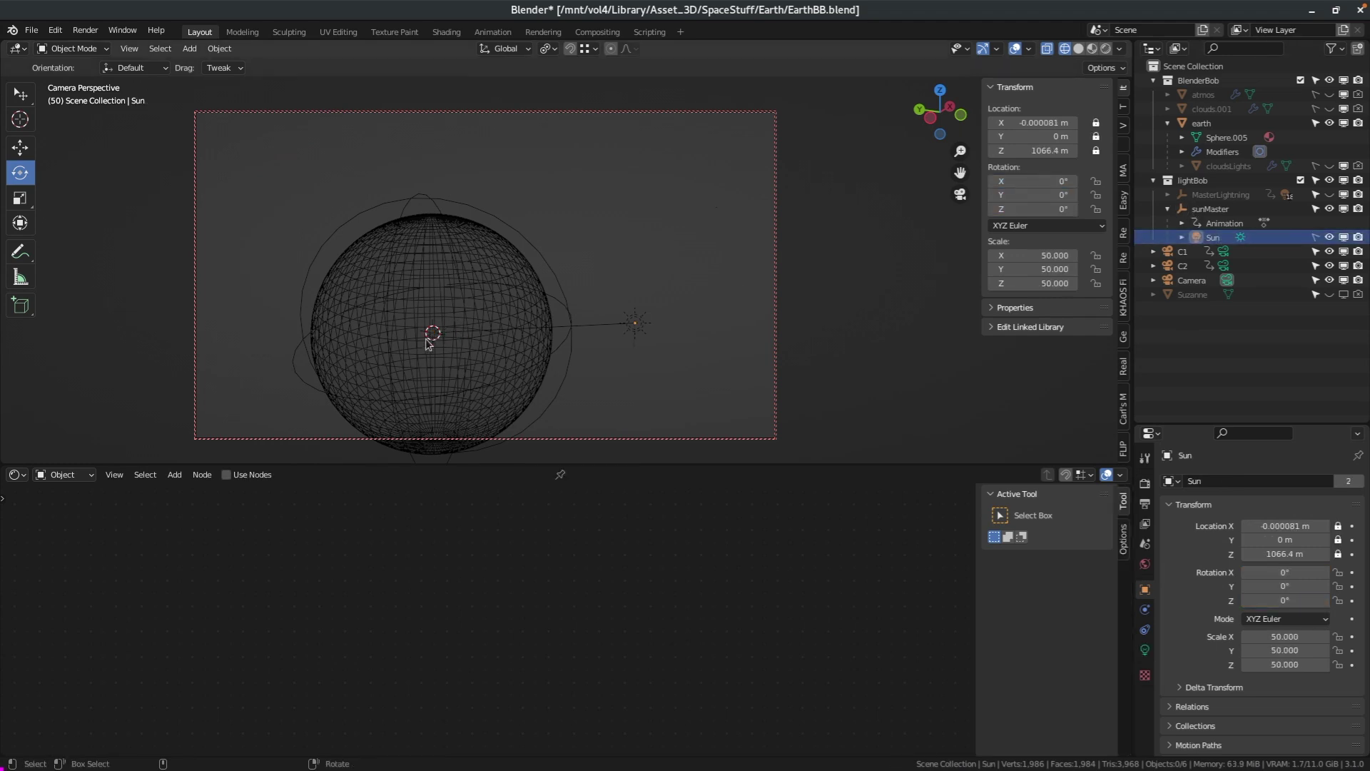
left_click(379, 314)
left_click_drag(447, 350, 517, 325)
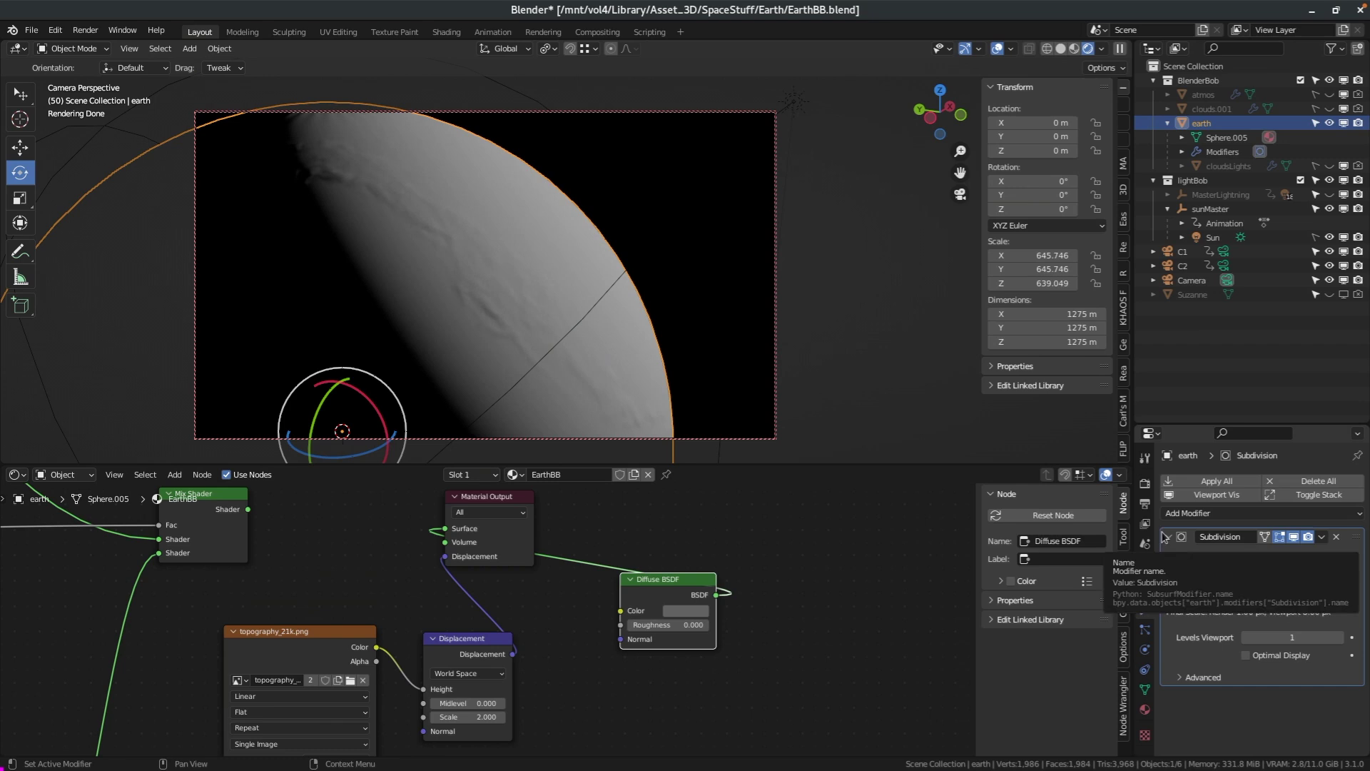
Set the earth Subdivision modifier's viewport levels to 5
left_click(1146, 483)
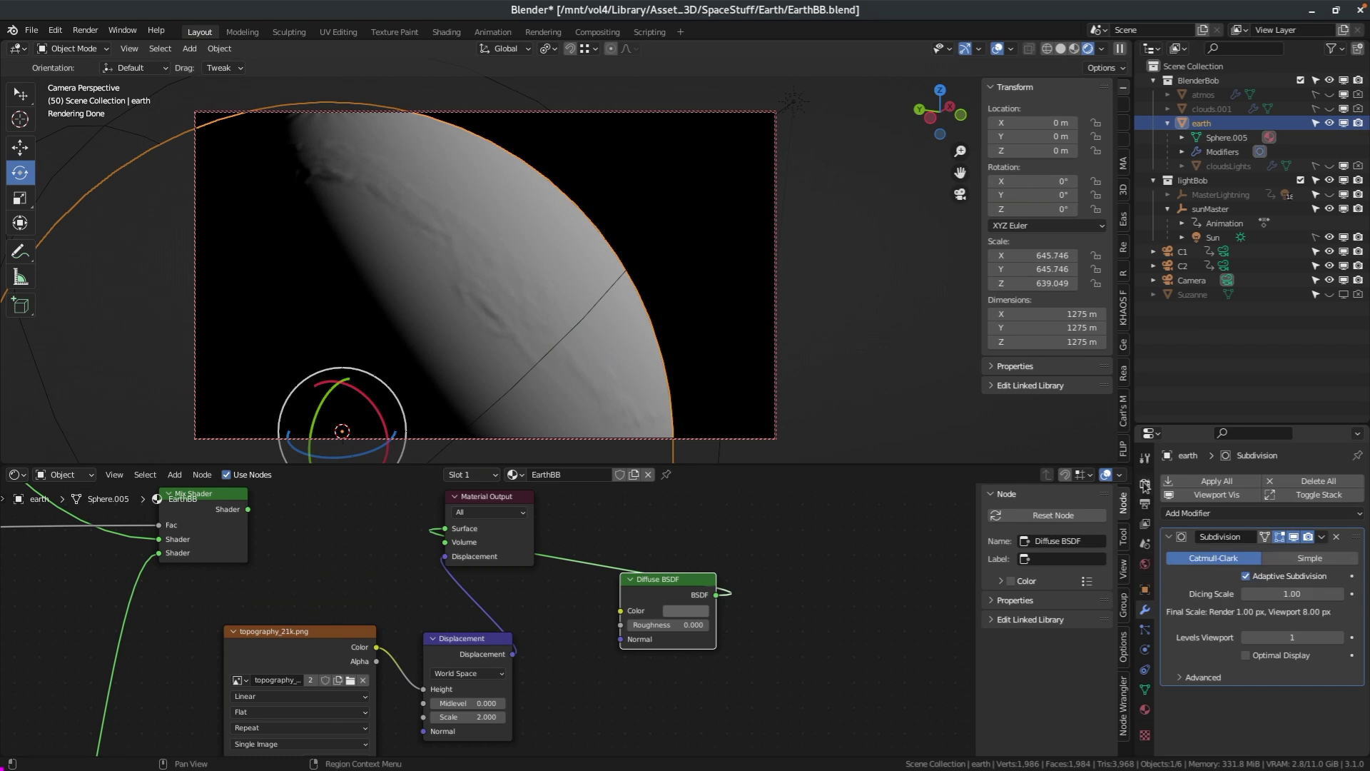
left_click(1145, 608)
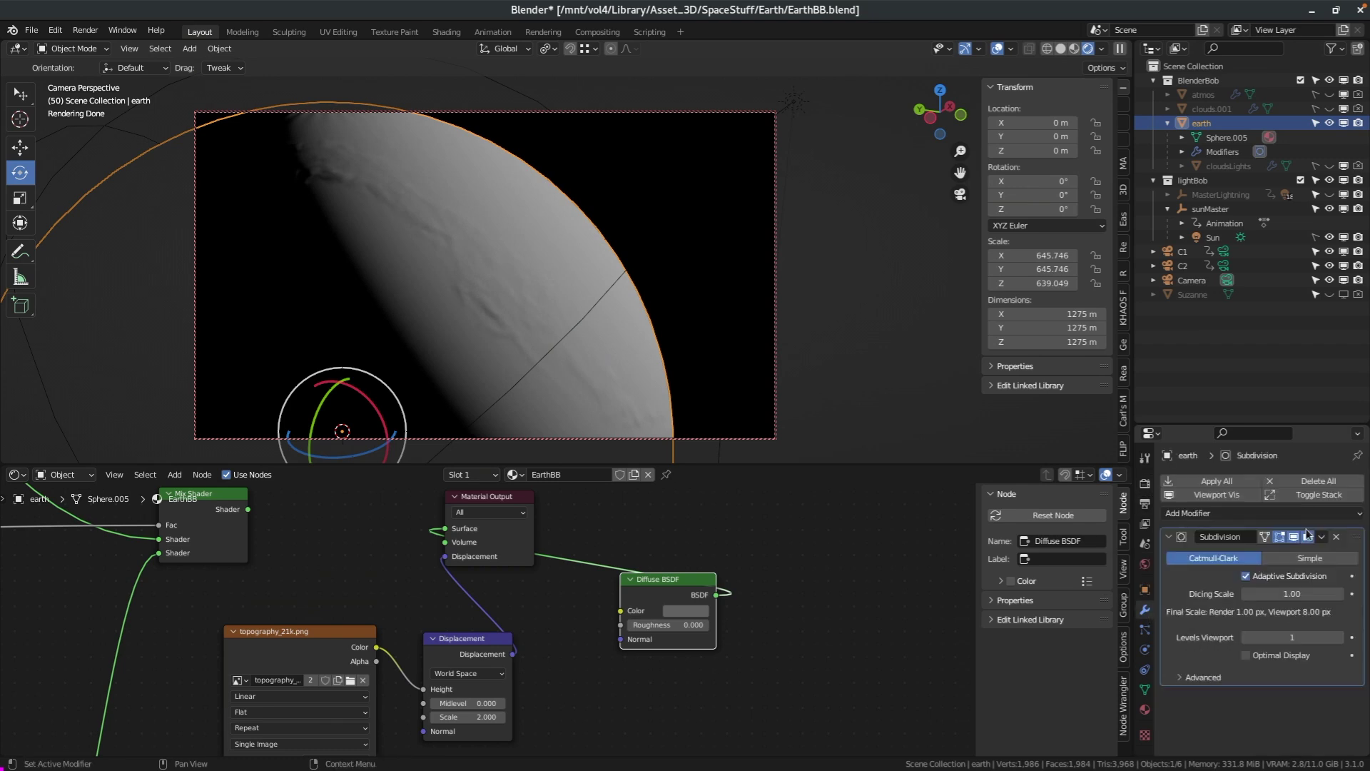
left_click(1295, 637)
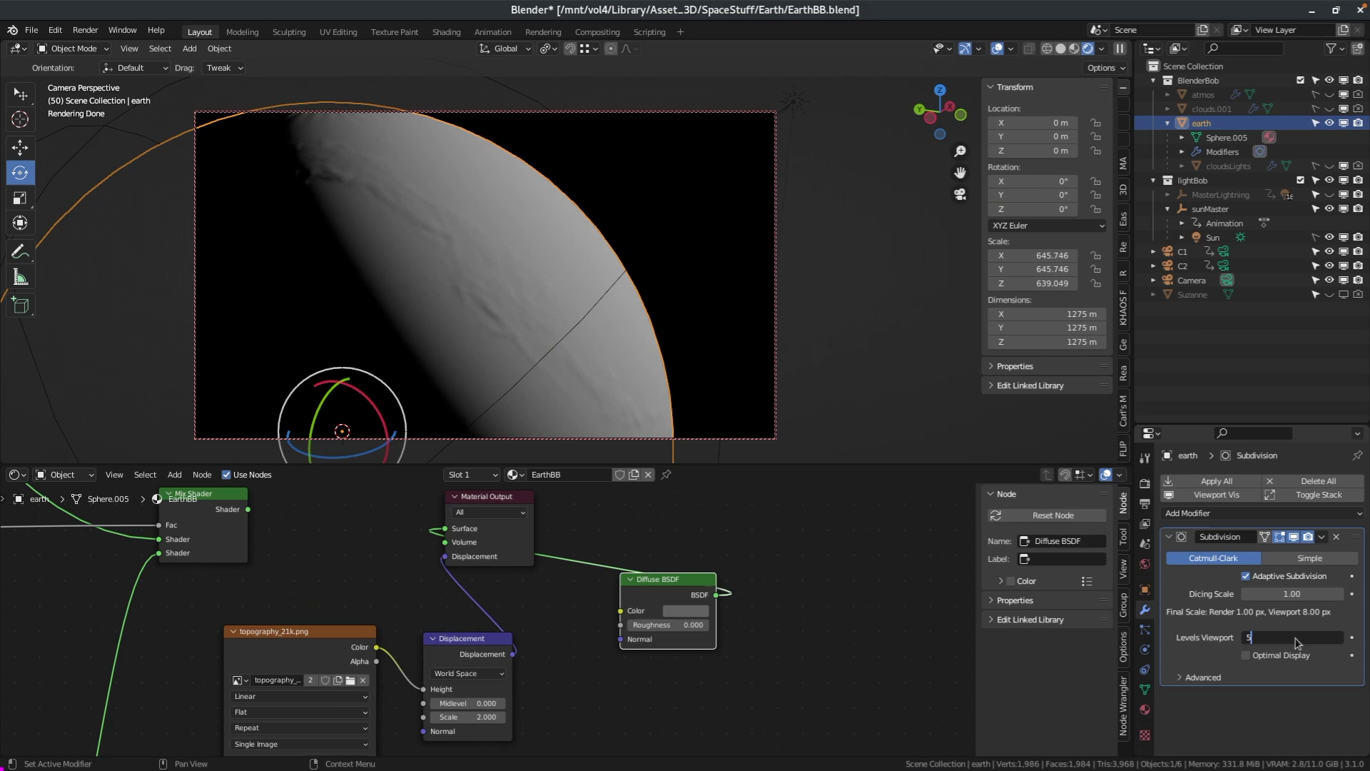
key("Return")
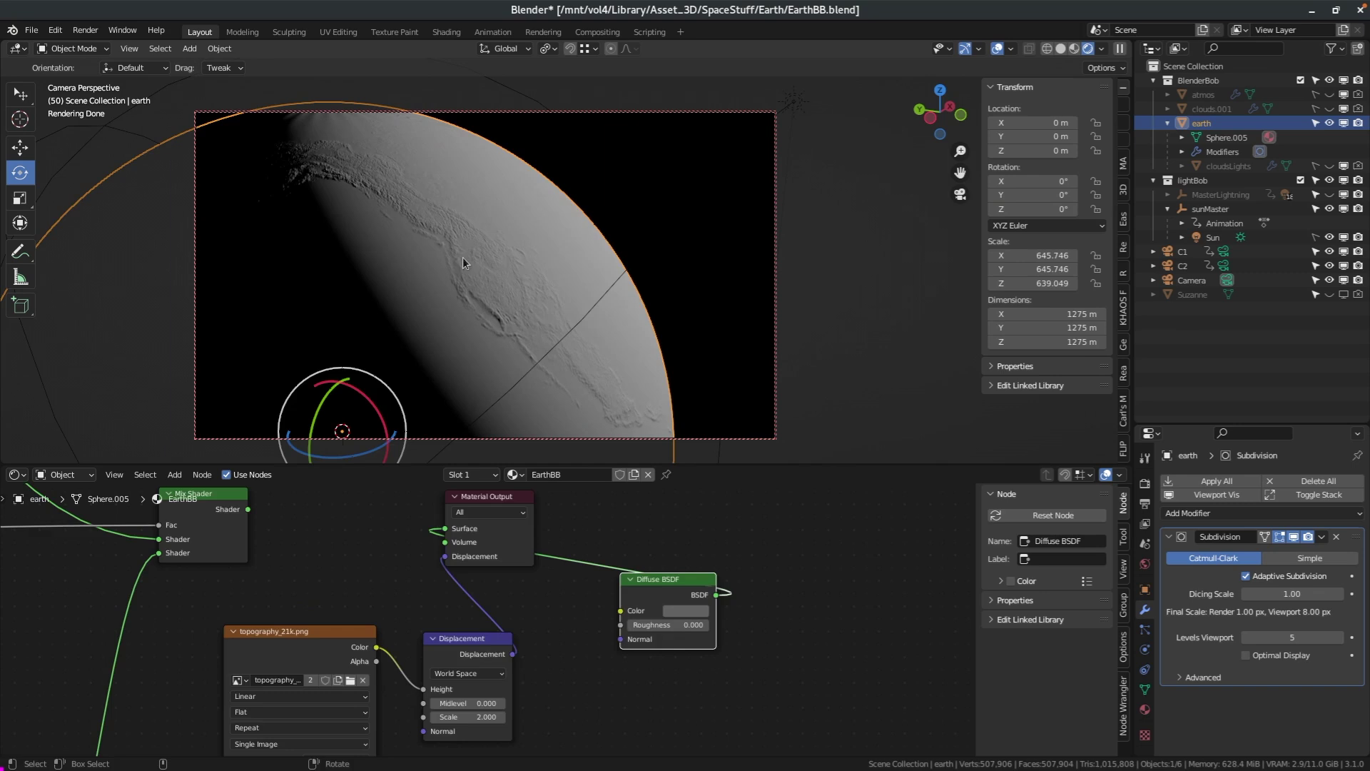
Restore the coloured earth material and try a straightened Earth Color curve, then revert it
key("ctrl+z")
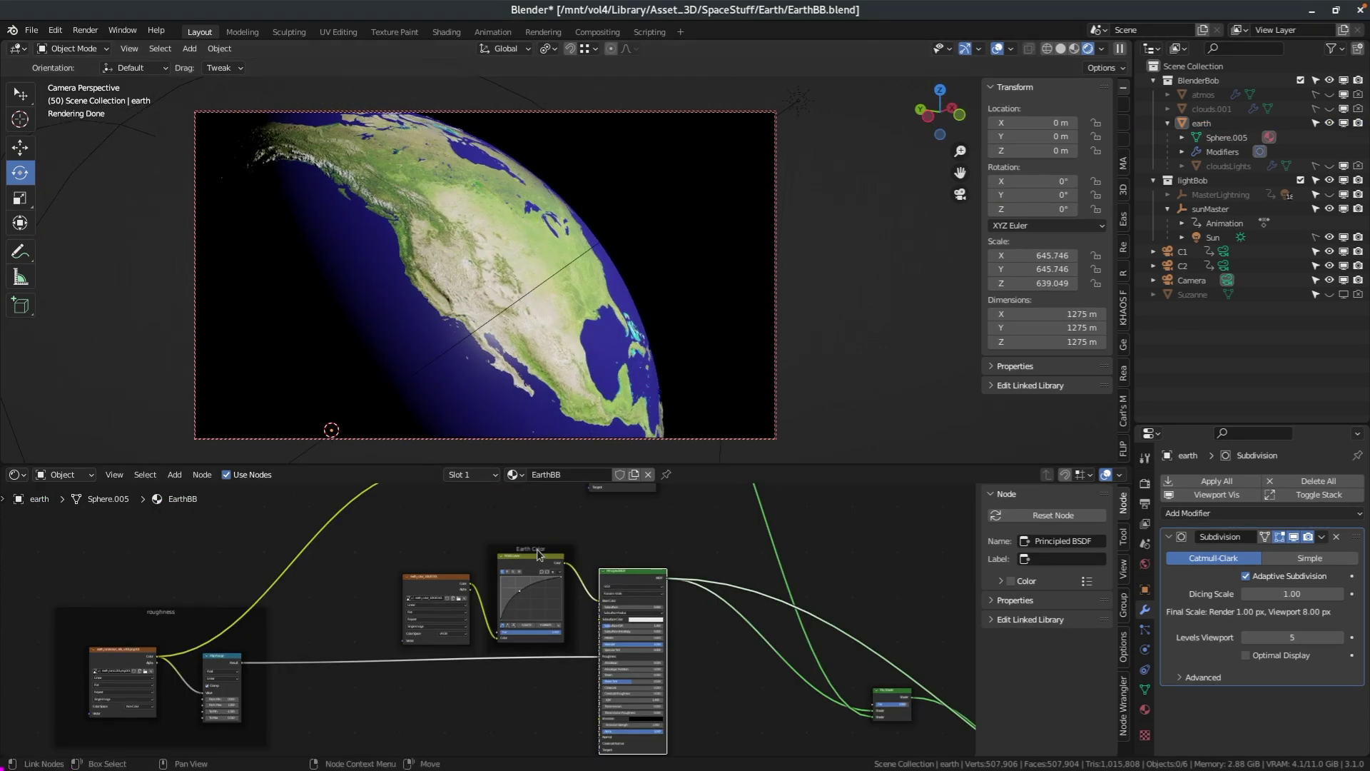
scroll(202, 713, "up", 4)
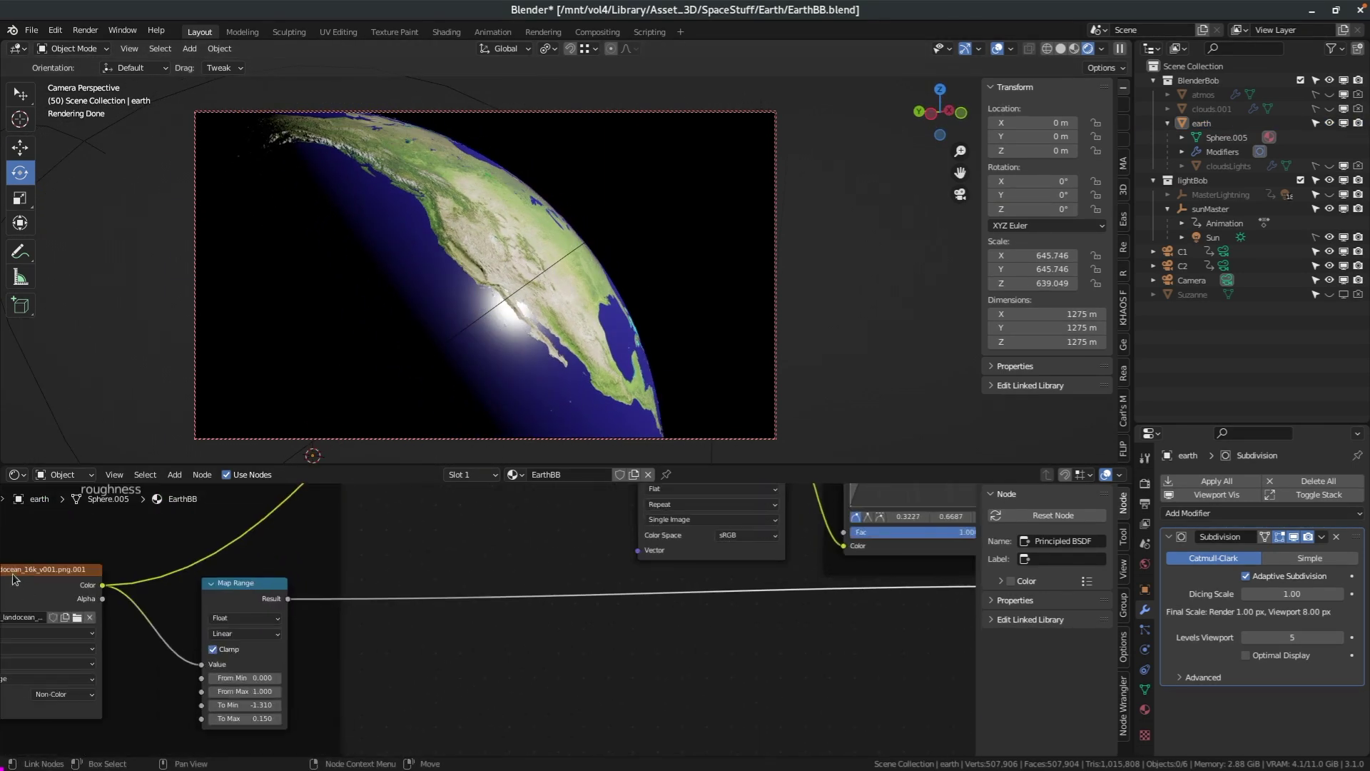
middle_click_drag(15, 578, 205, 575)
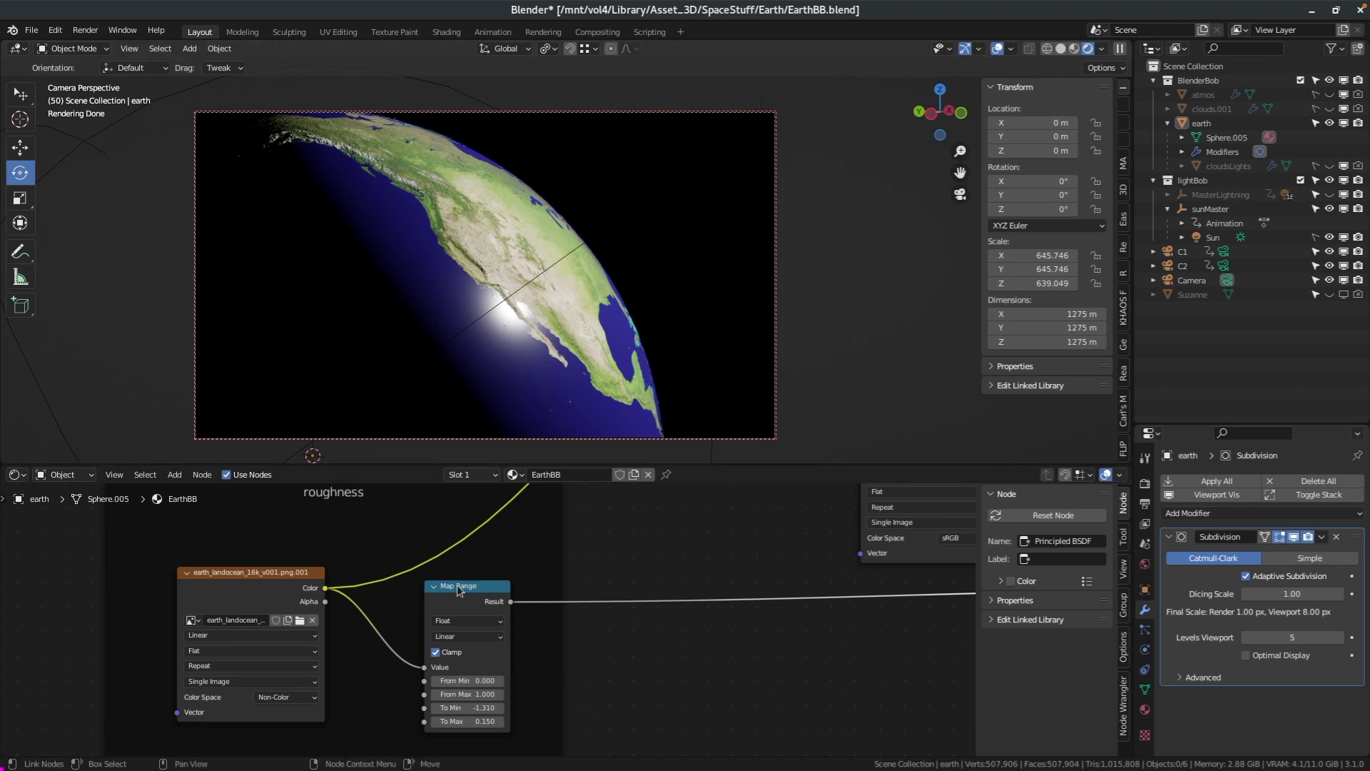
middle_click_drag(956, 657, 468, 676)
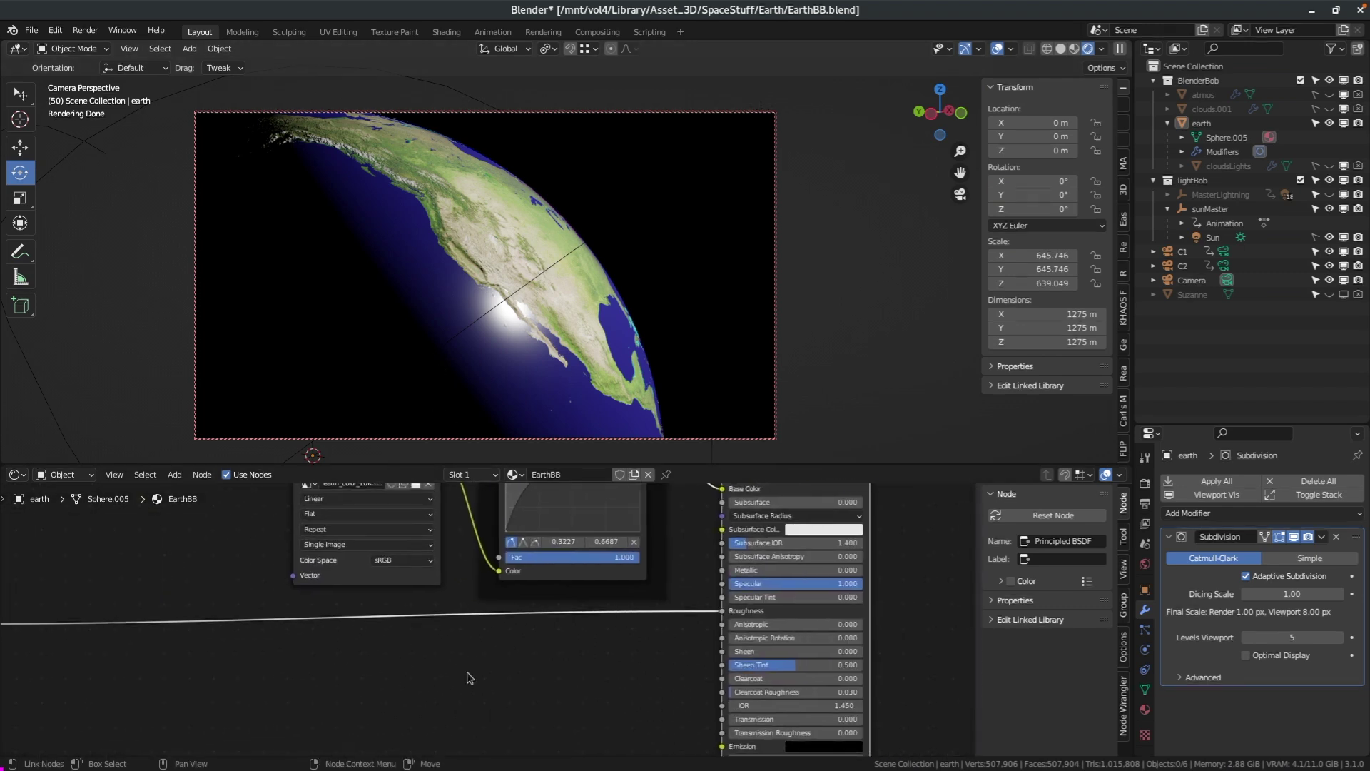
middle_click_drag(590, 634, 535, 636)
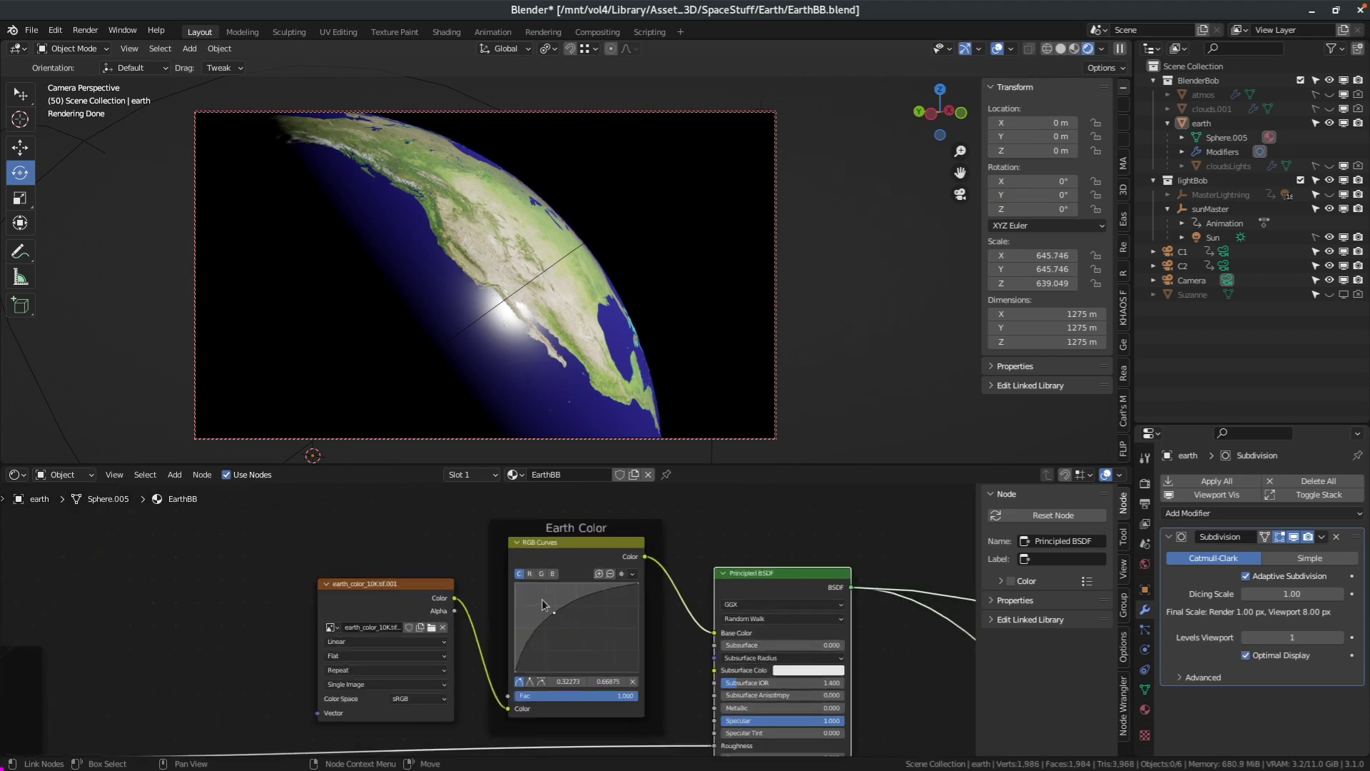
middle_click_drag(542, 604, 608, 604, "ctrl")
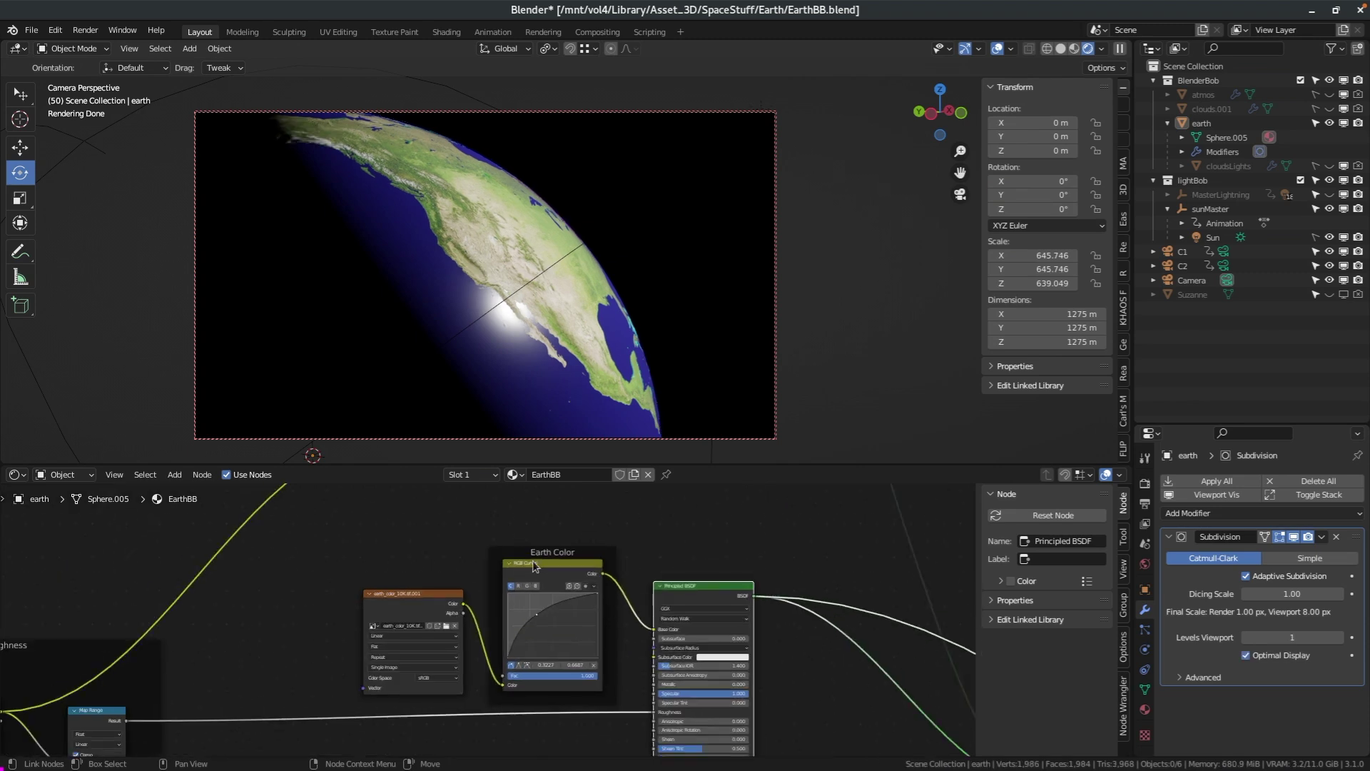
scroll(521, 614, "up", 2)
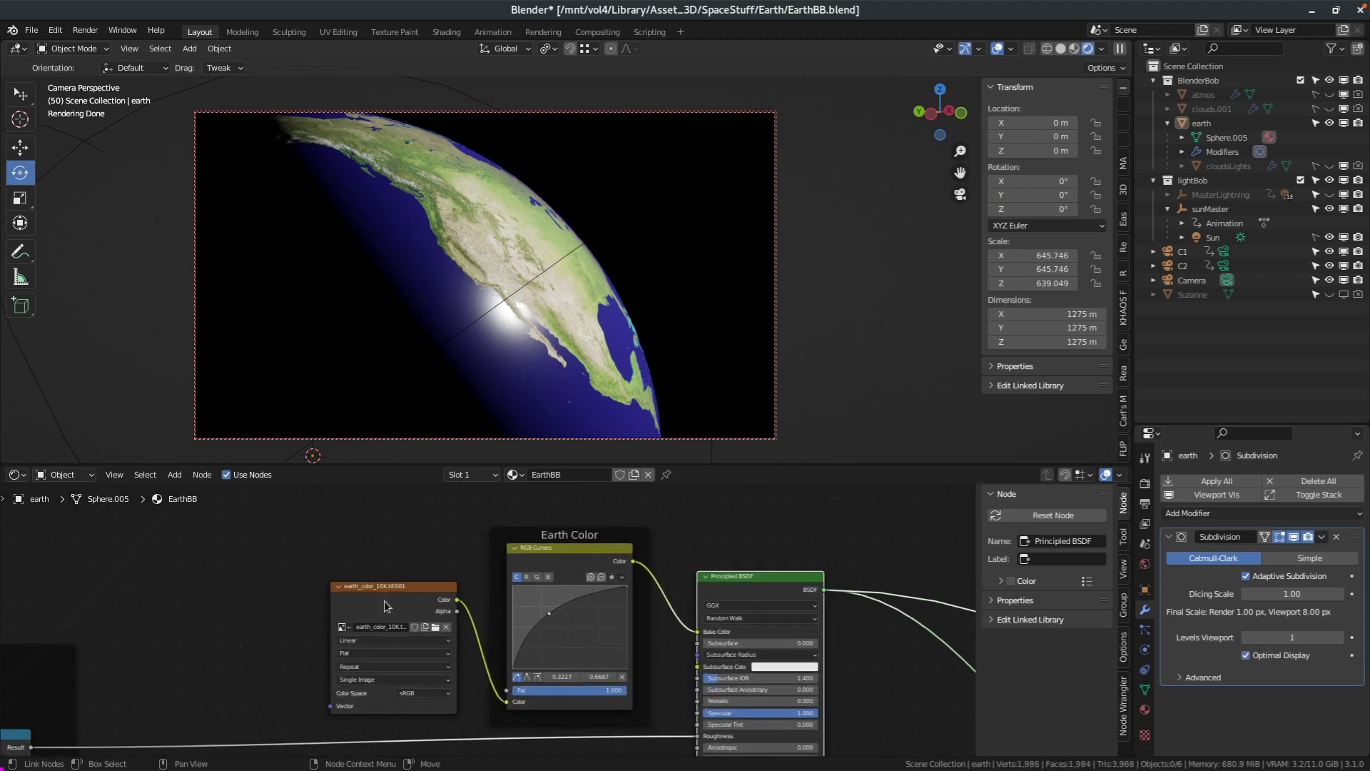
left_click_drag(548, 613, 571, 635)
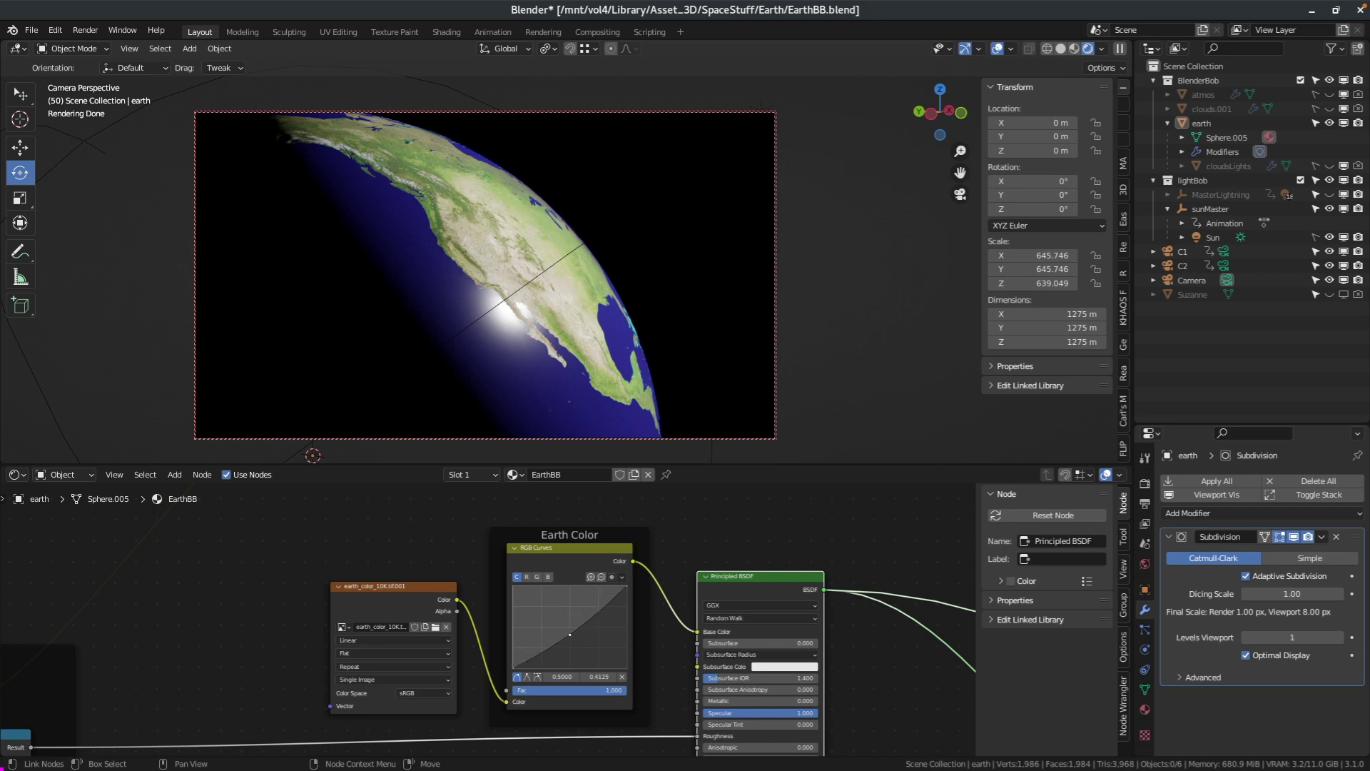
key("ctrl+z")
middle_click_drag(570, 635, 429, 698, "ctrl")
scroll(471, 621, "up", 3)
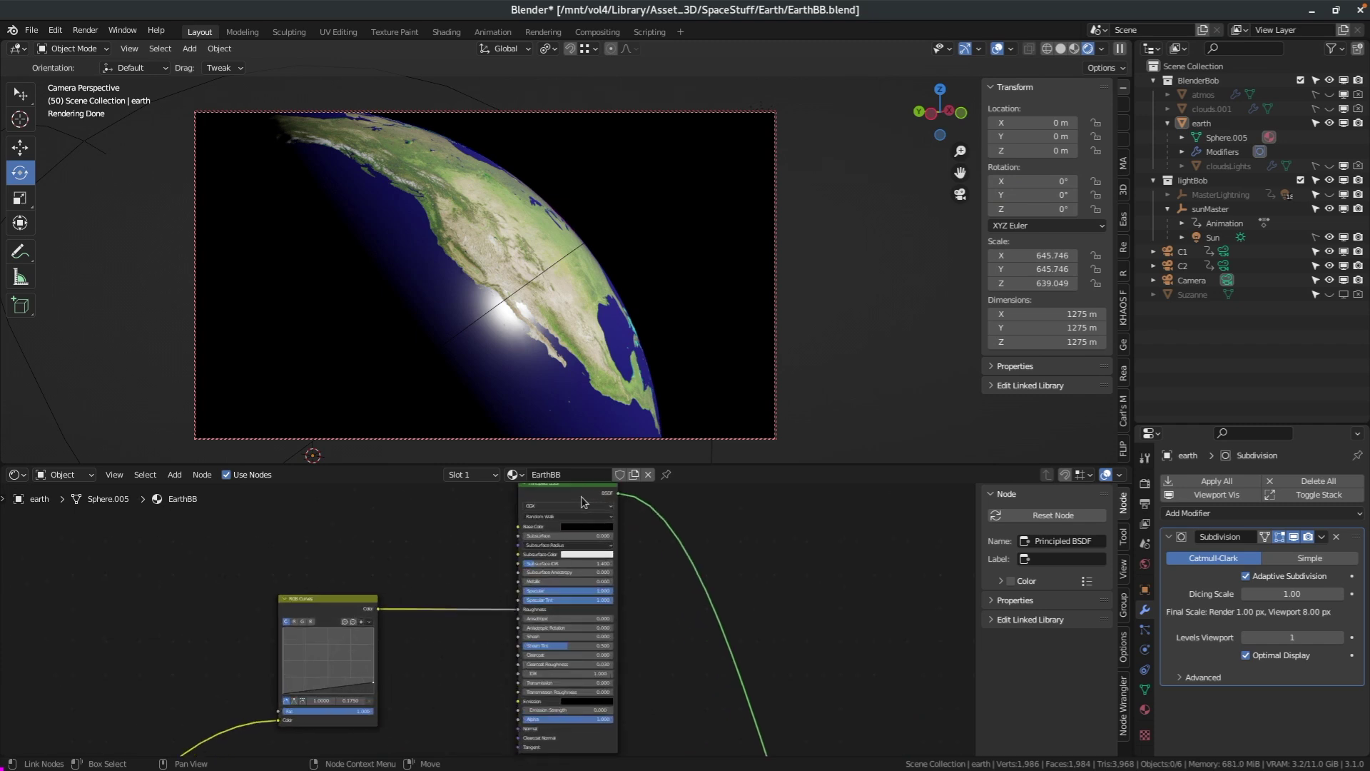
Preview the Principled BSDF alone and brighten its base colour toward orange
left_click(578, 485, "ctrl+shift")
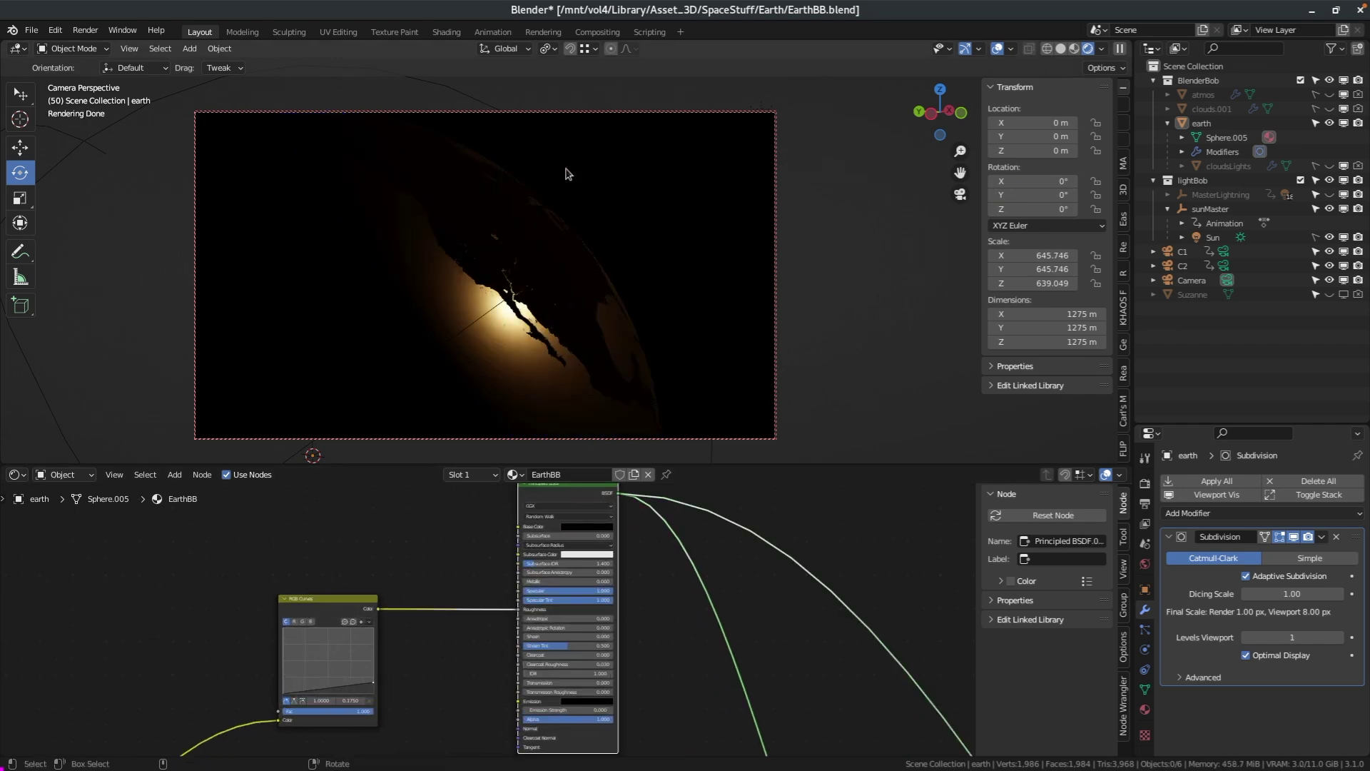
left_click(577, 527)
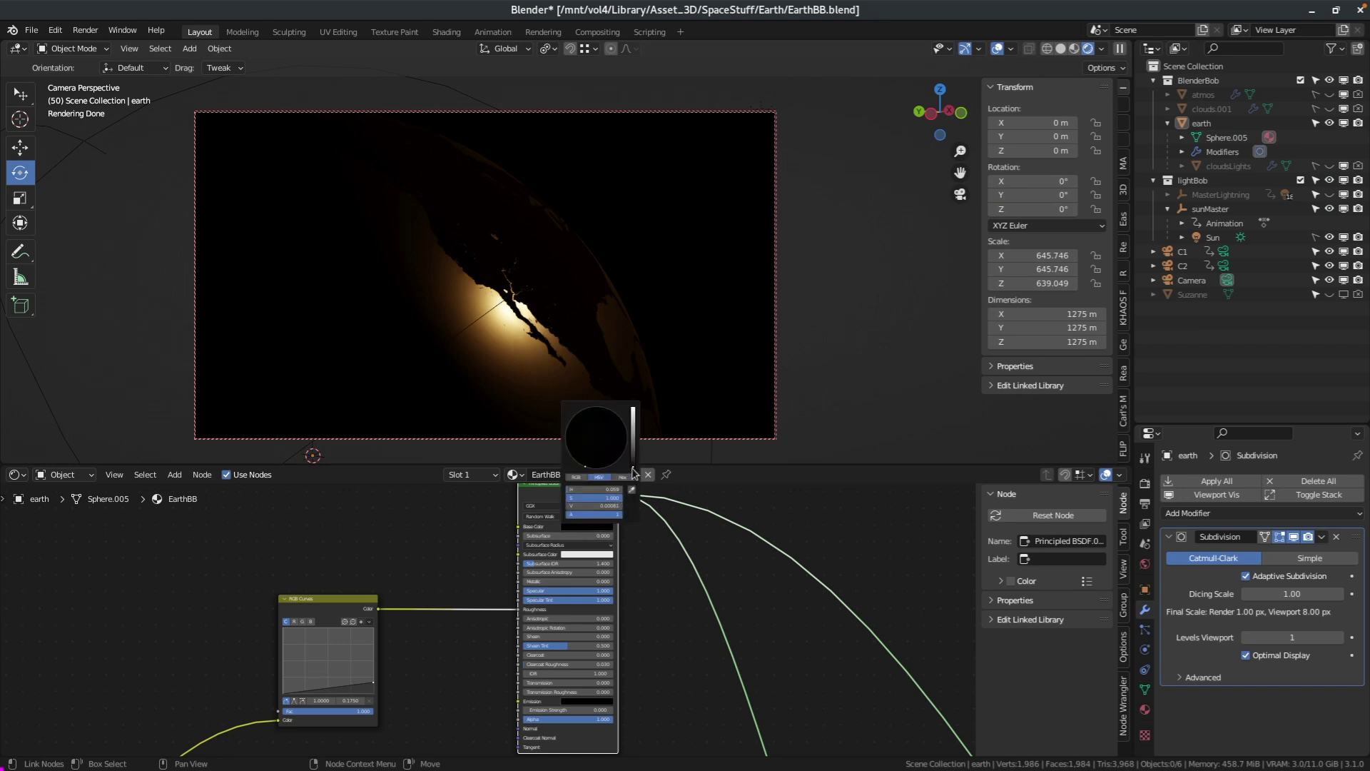
mouse_move(633, 469)
left_mouse_down()
mouse_move(633, 432)
mouse_move(632, 465)
left_mouse_up()
Raise the RGB Curves endpoint from about 0.175 to 0.381 to brighten the Earth
middle_click_drag(403, 689, 553, 621)
scroll(552, 621, "up", 4)
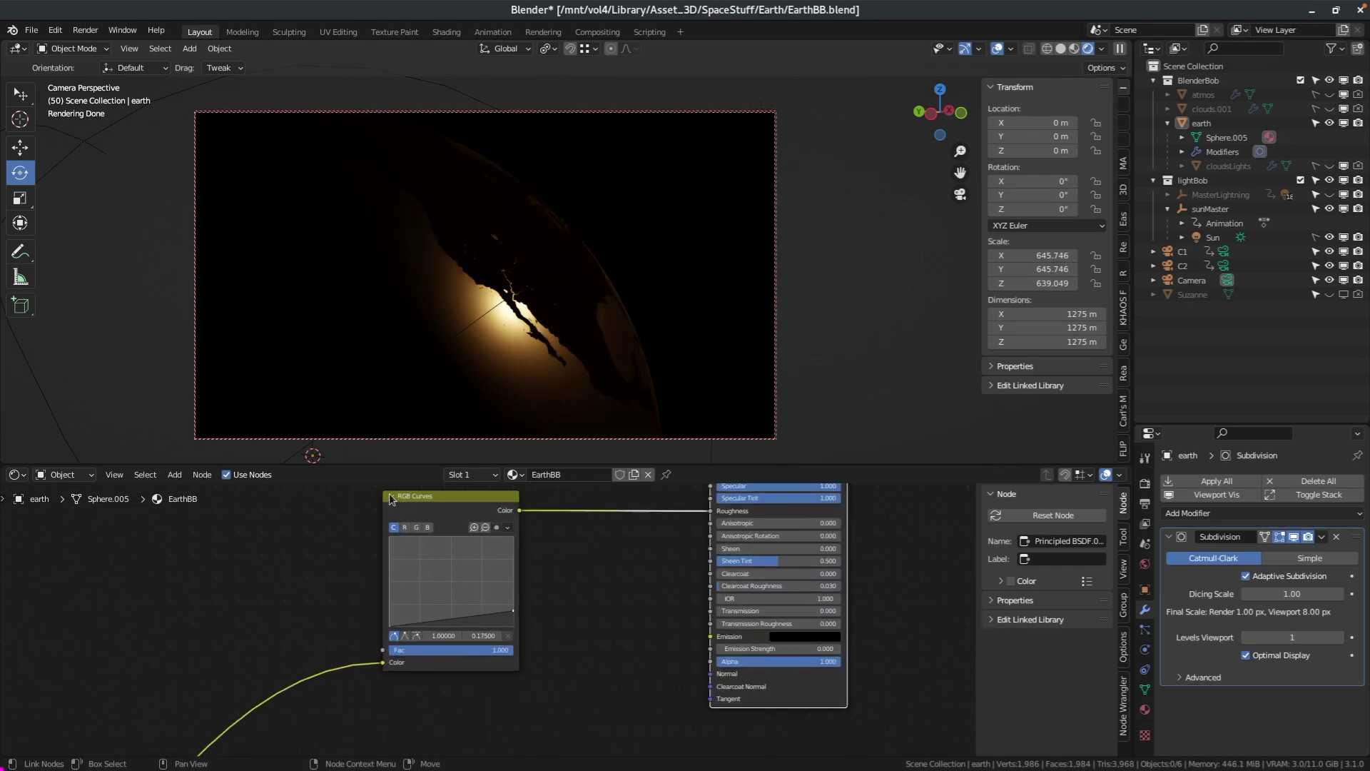
mouse_move(512, 610)
left_mouse_down()
mouse_move(515, 596)
mouse_move(513, 609)
left_mouse_up()
Navigate the node tree to frame the Mix Shader and lower shader nodes
scroll(483, 615, "down", 5)
middle_click_drag(544, 679, 625, 393)
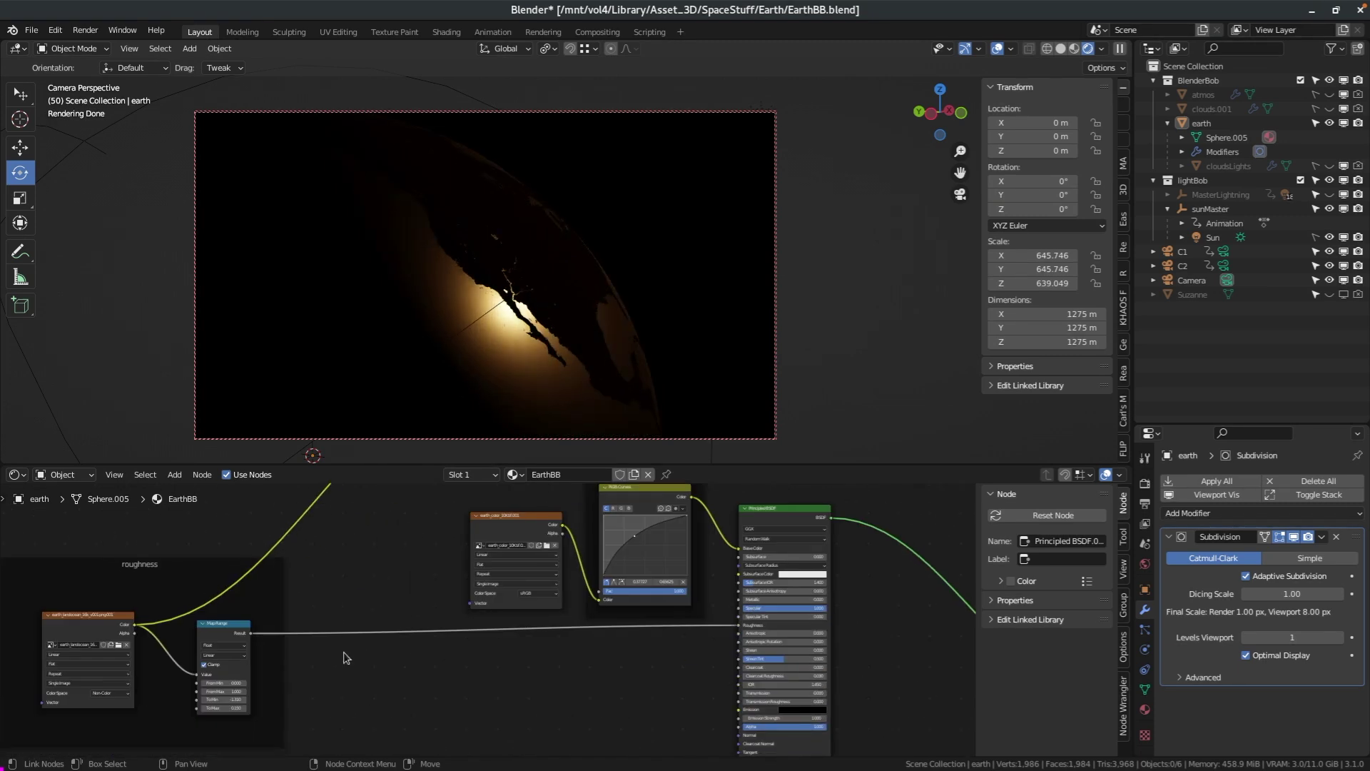
middle_click_drag(381, 585, 123, 757)
scroll(718, 618, "down", 5)
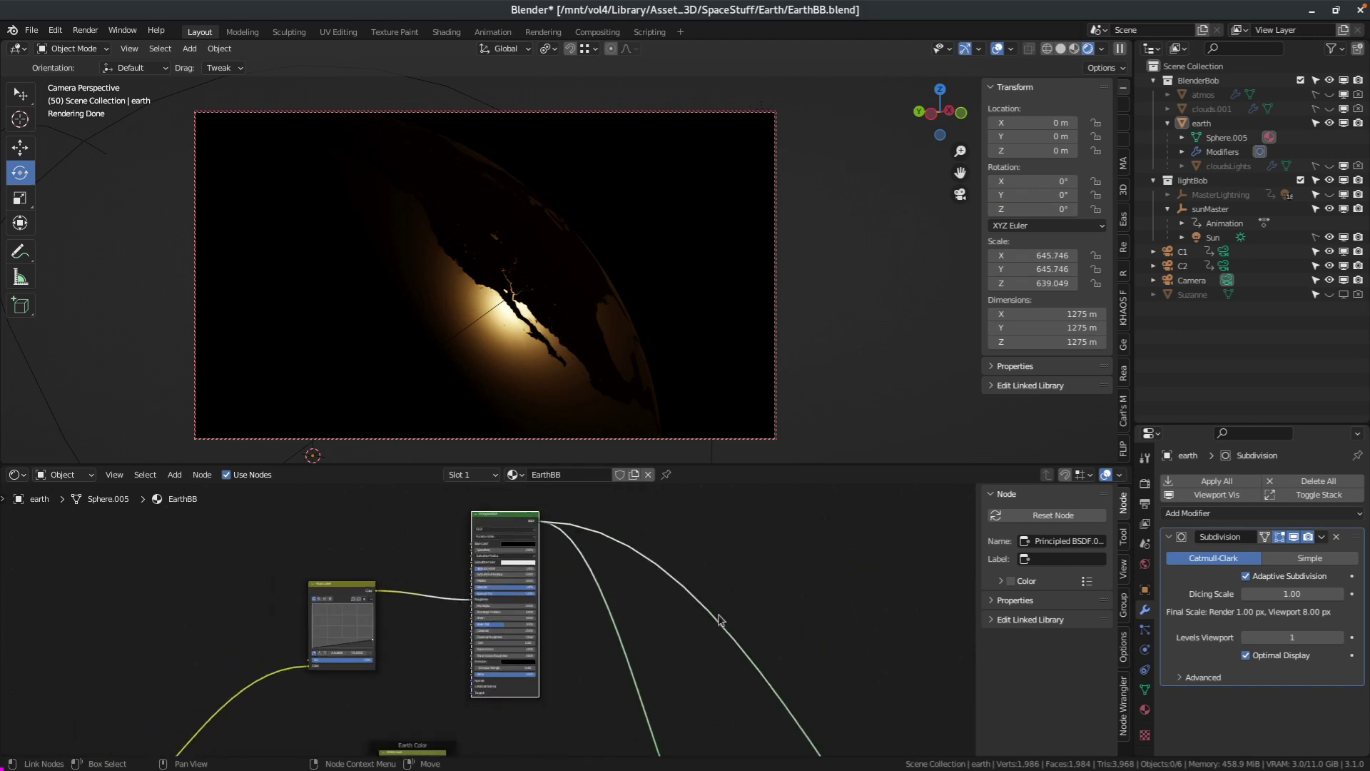
middle_click_drag(720, 620, 626, 443)
middle_click_drag(633, 648, 596, 559)
scroll(601, 682, "up", 8)
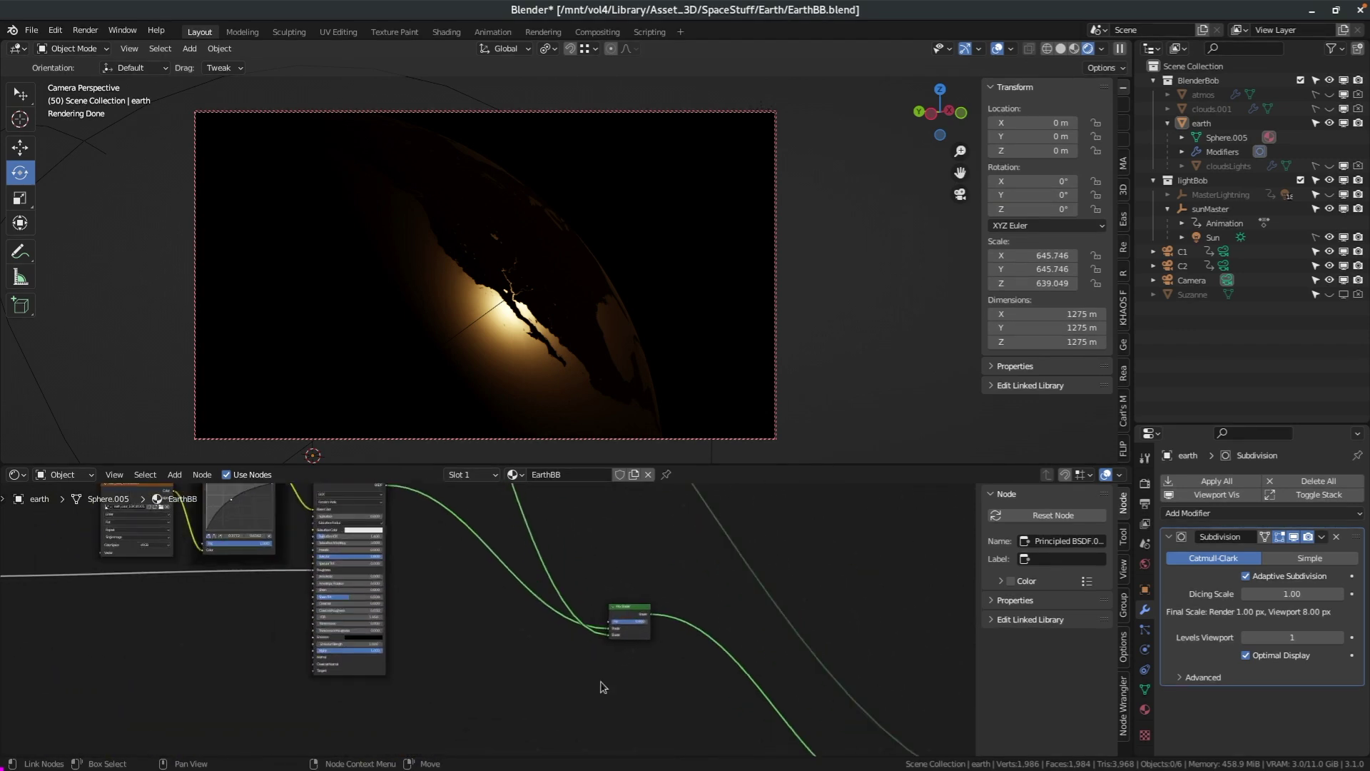
scroll(606, 677, "up", 1)
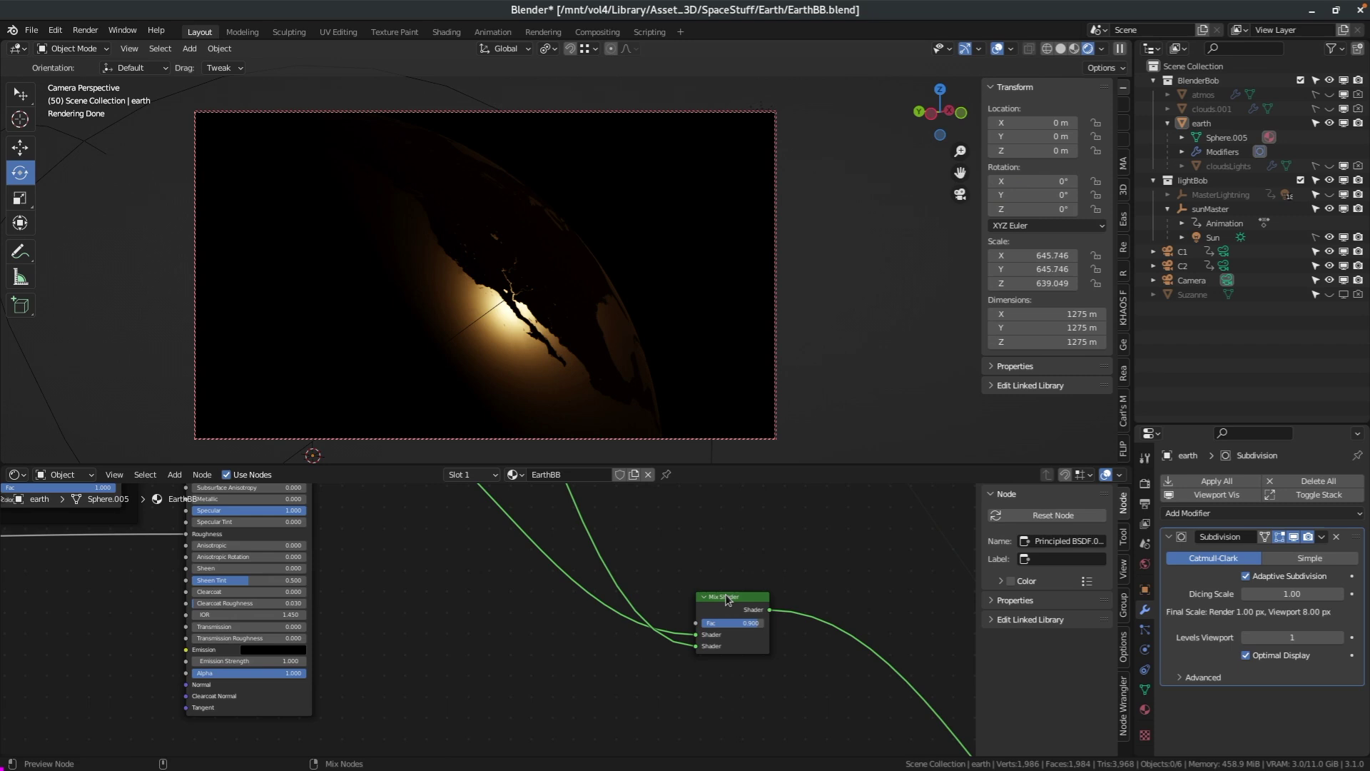
Preview the full mixed Earth shader and frame the night lights nodes
left_click(727, 601, "ctrl+shift")
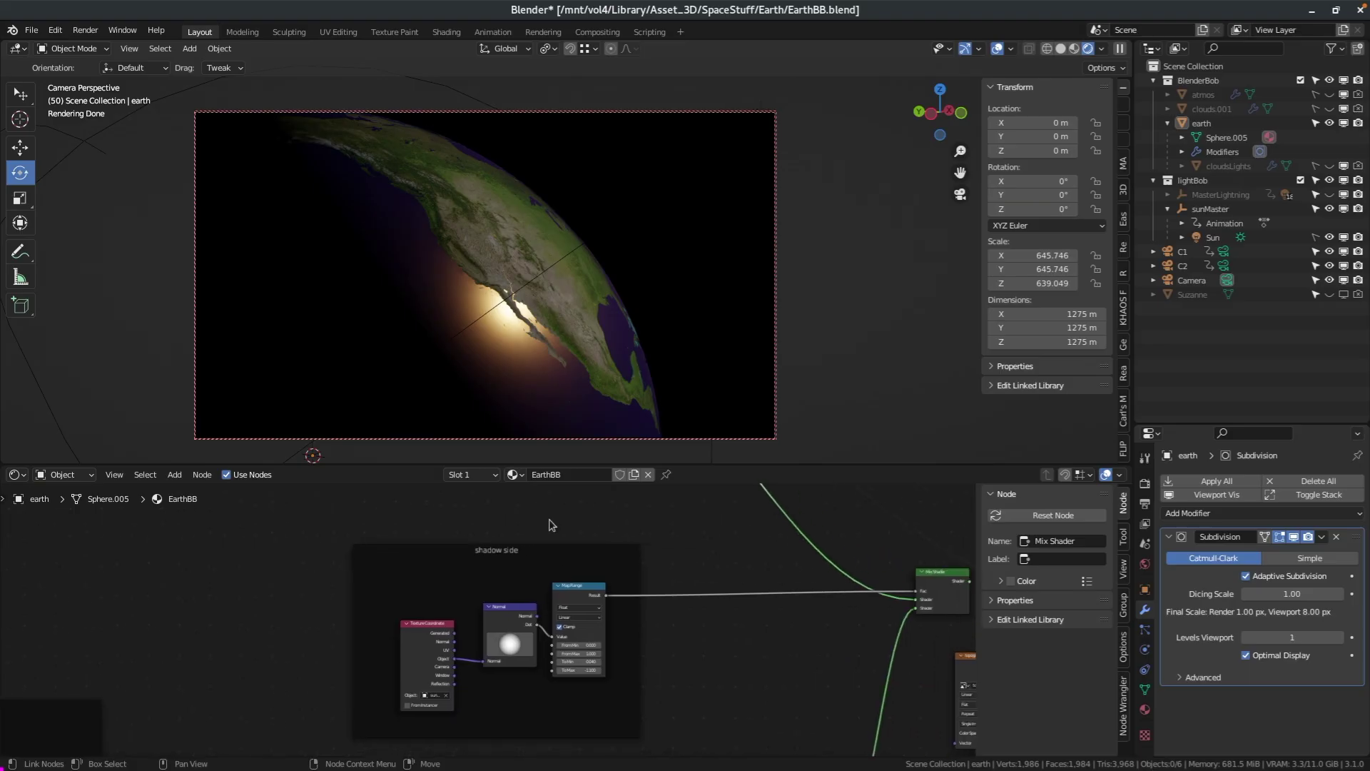
middle_click_drag(805, 644, 784, 570)
middle_click_drag(702, 700, 669, 543)
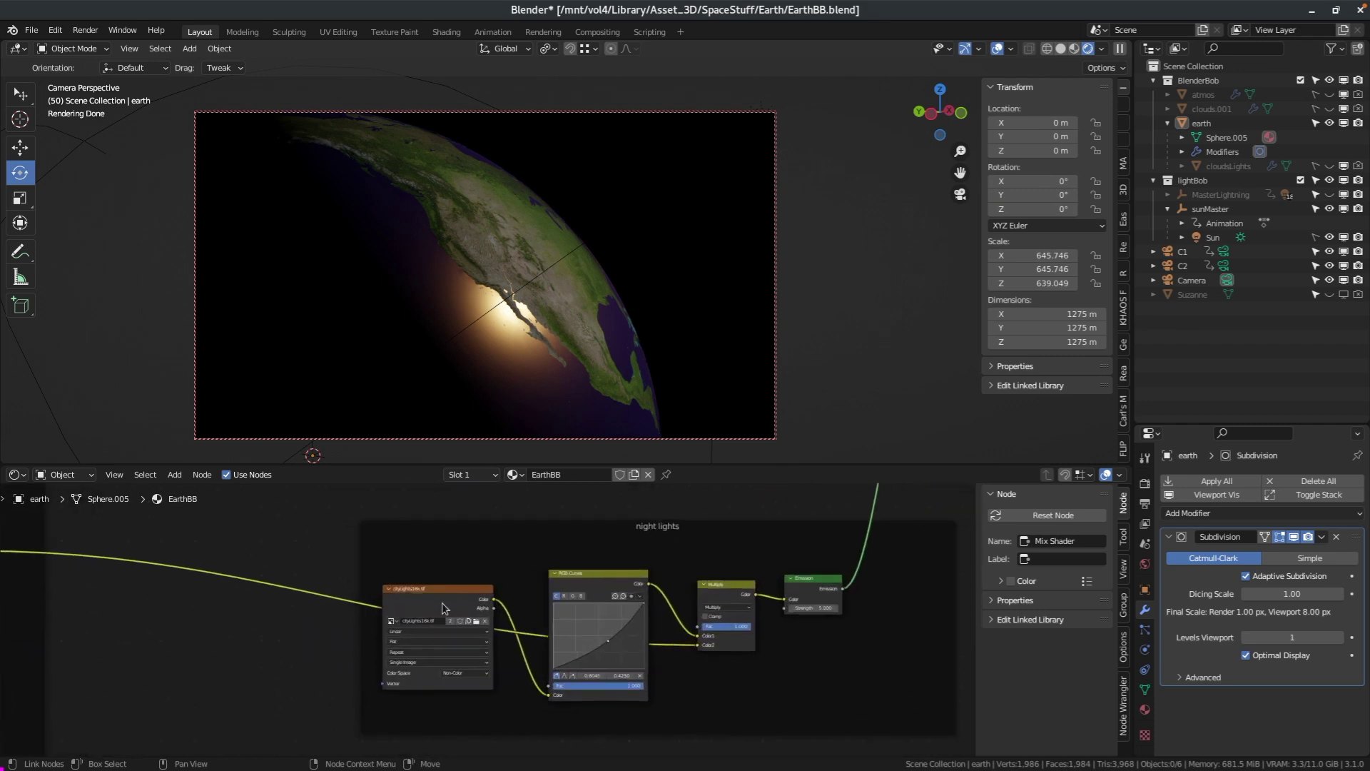
scroll(457, 596, "up", 3)
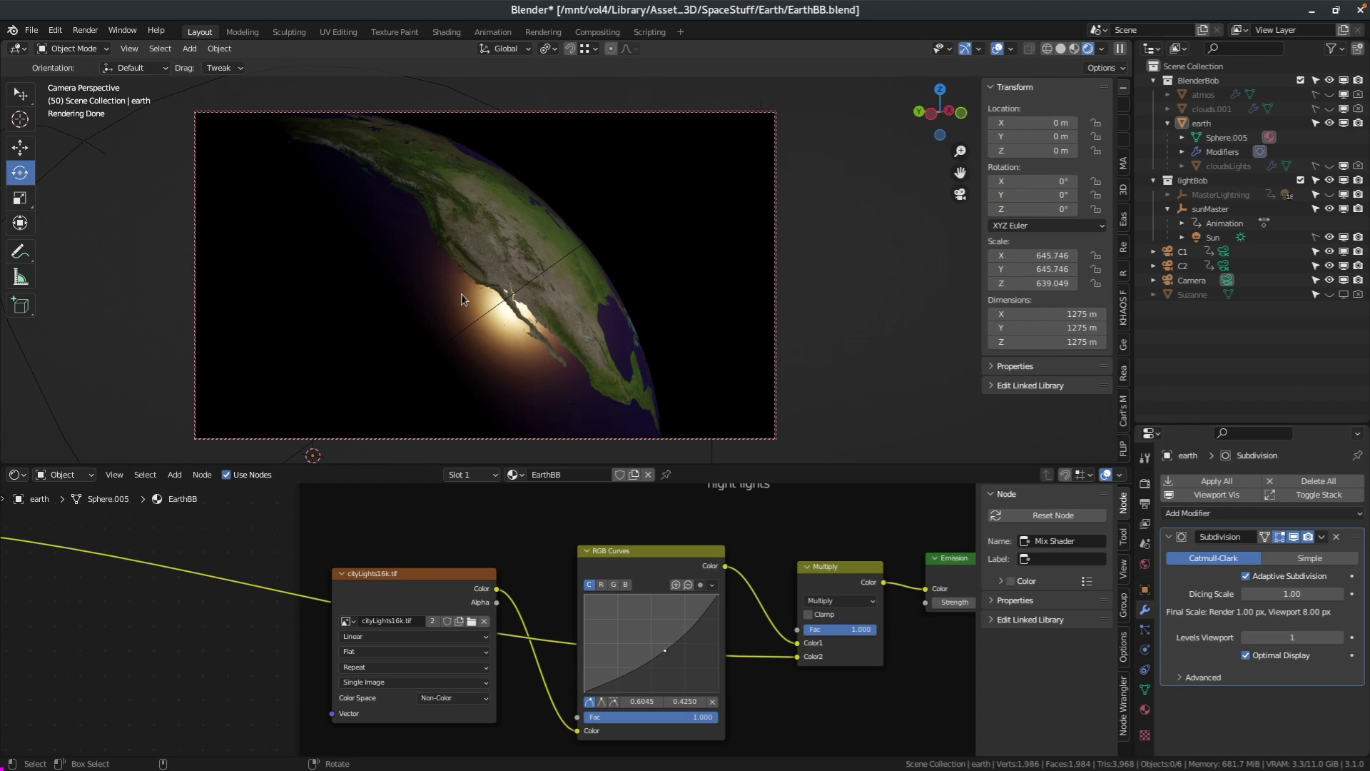
Select the Earth and frame the shadow side frame's noise and Voronoi nodes
left_click(680, 345)
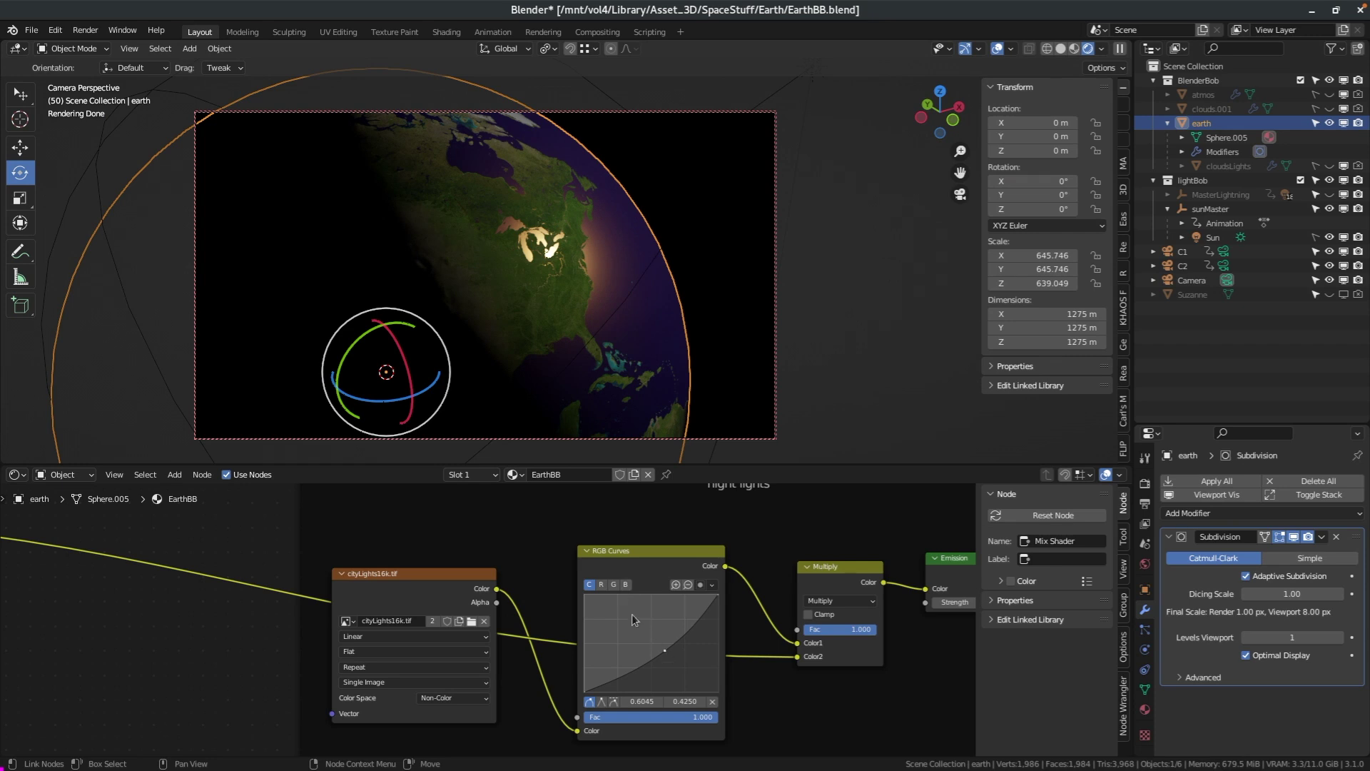
scroll(812, 705, "down", 3)
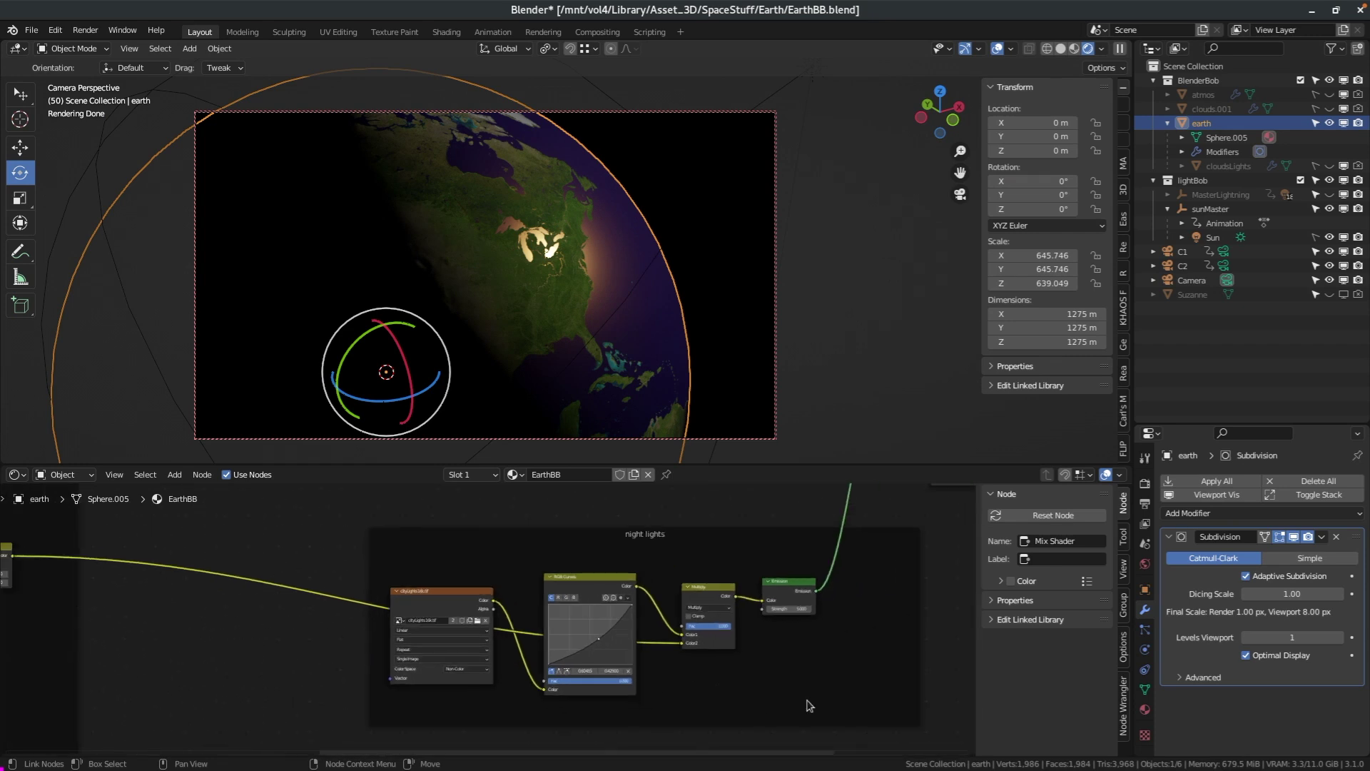
middle_click_drag(242, 650, 420, 486)
left_click_drag(382, 464, 436, 200)
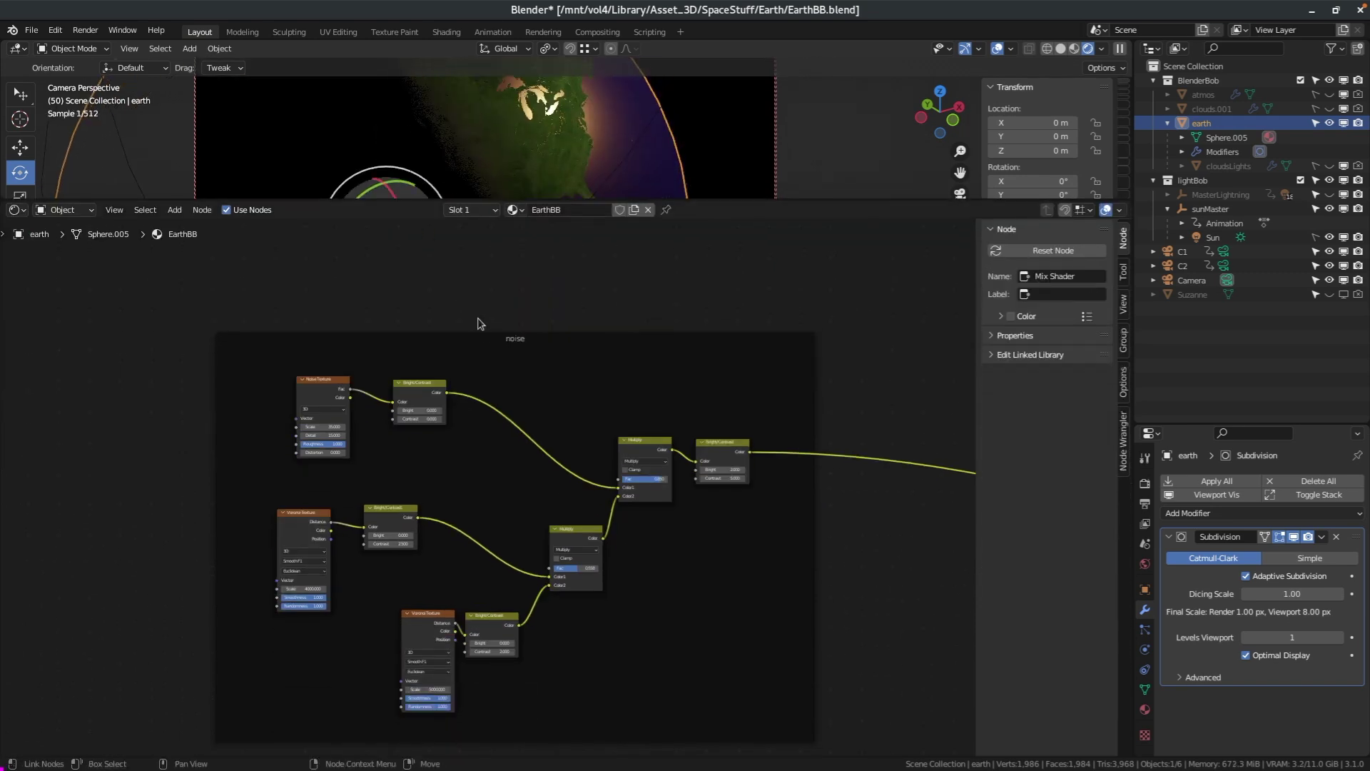
scroll(486, 416, "up", 3)
middle_click_drag(488, 421, 483, 366)
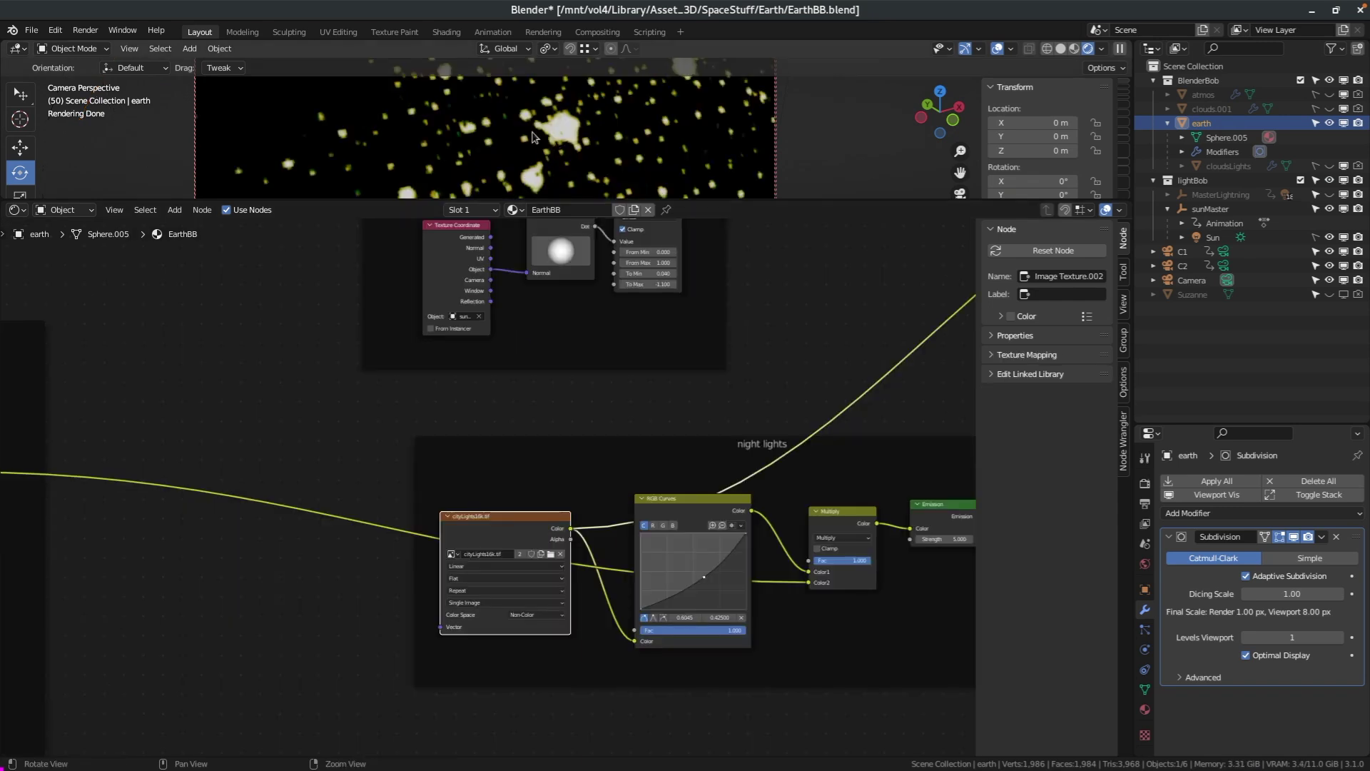
left_click_drag(698, 138, 607, 137, "alt")
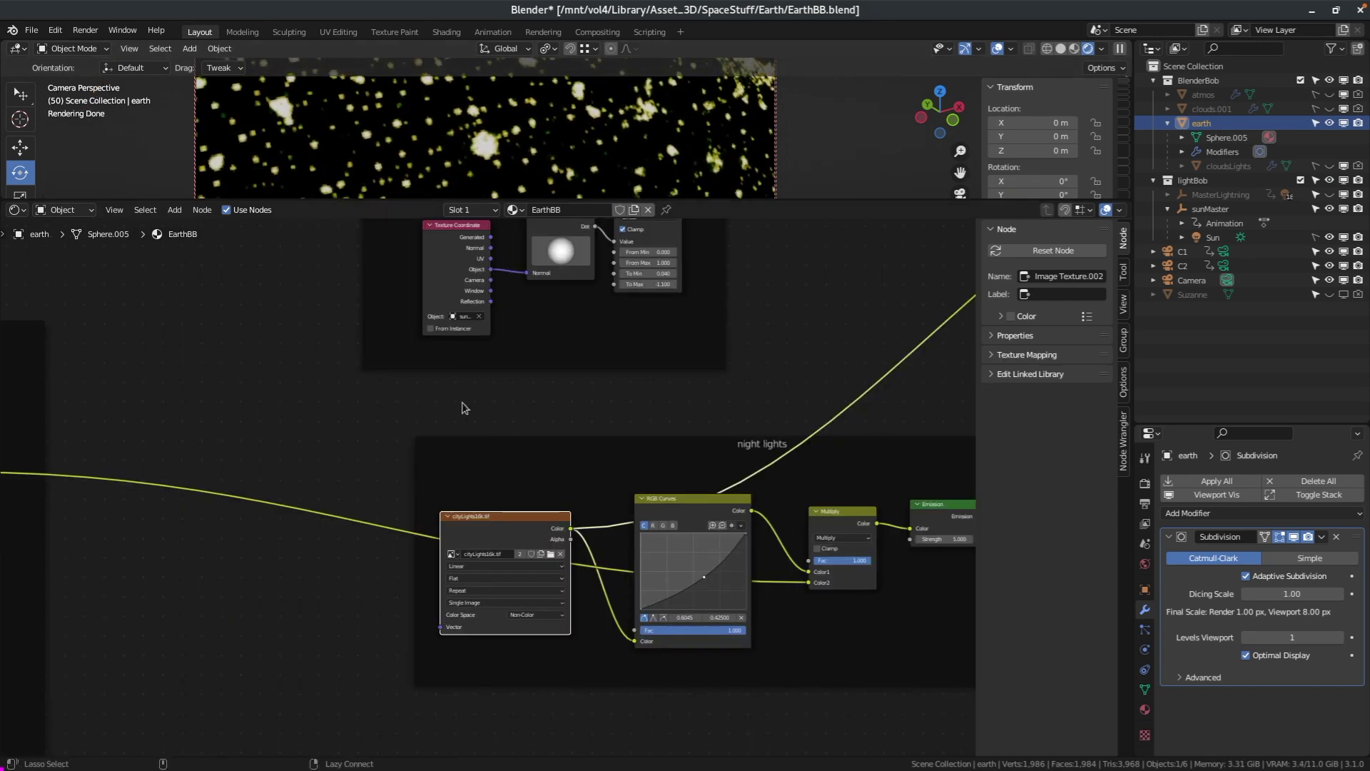
Set the shadow-side Texture Coordinate object to sunMaster, then select sunMaster
left_click(843, 509)
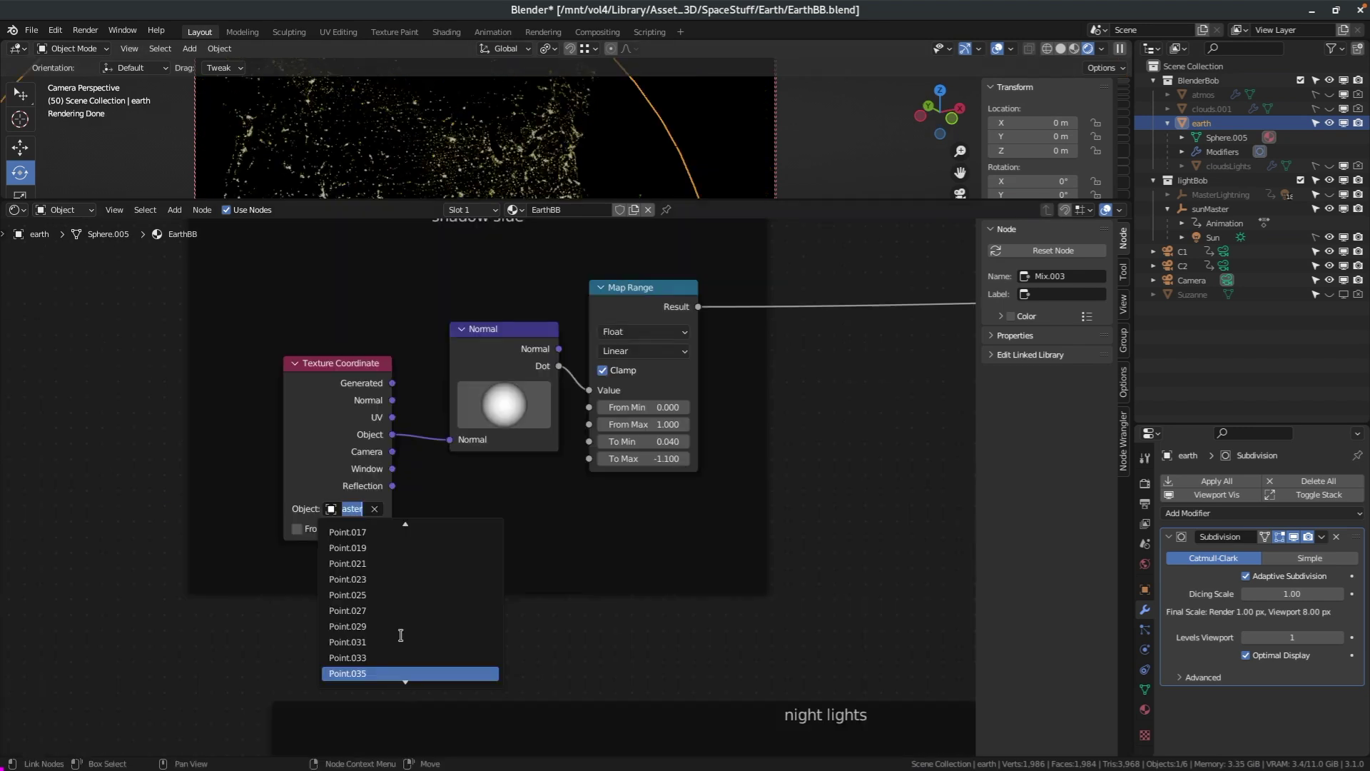
type("mas")
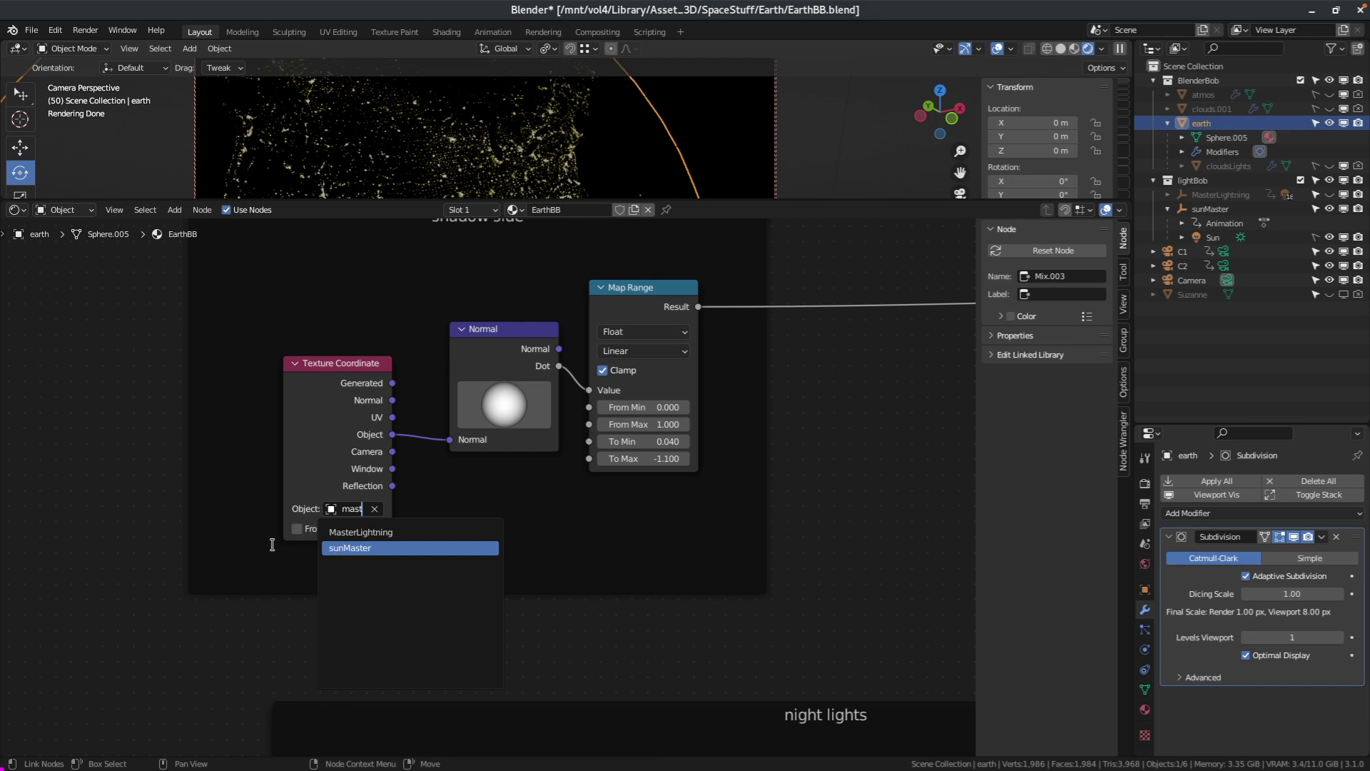
key("Return")
left_click(1192, 212)
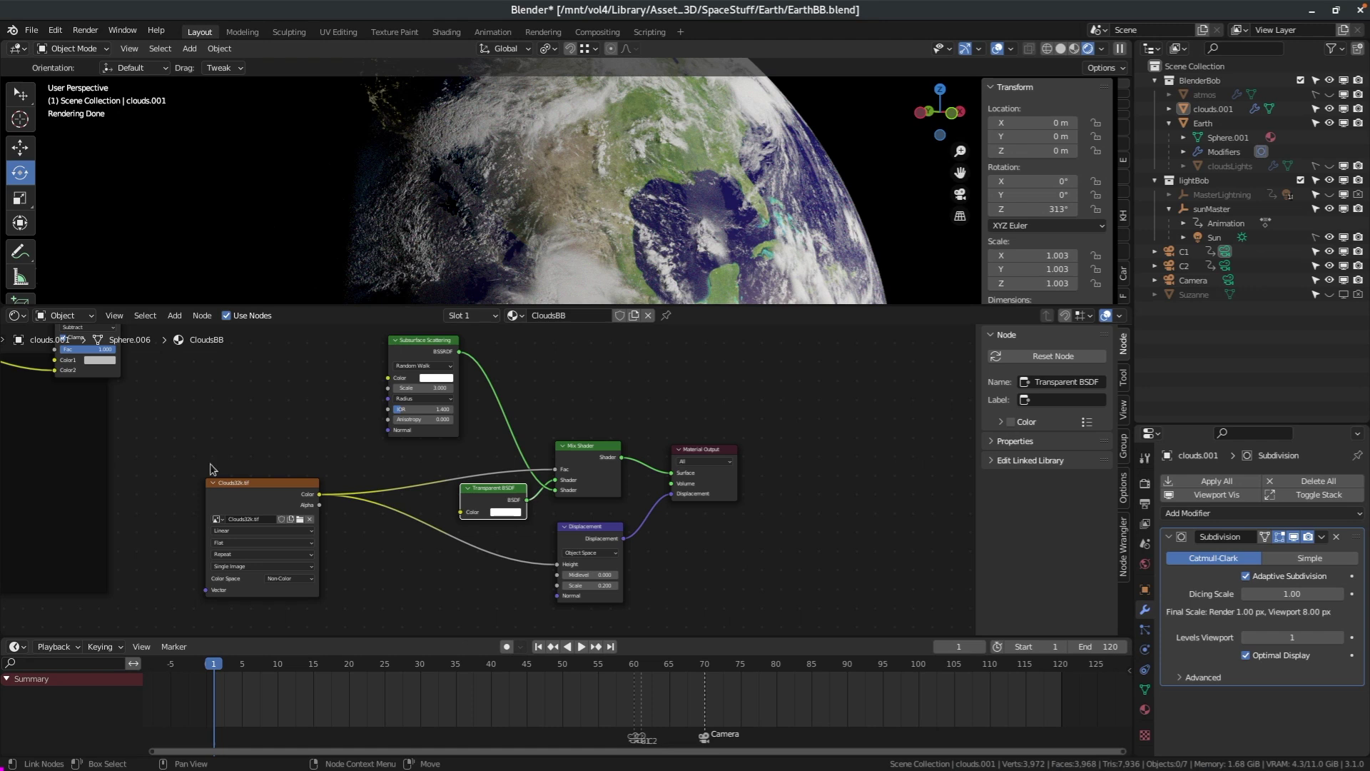
Insert RGB Curves after the previewed Clouds32k texture and lift its point to 0.468, 0.450
middle_click_drag(290, 453, 580, 438)
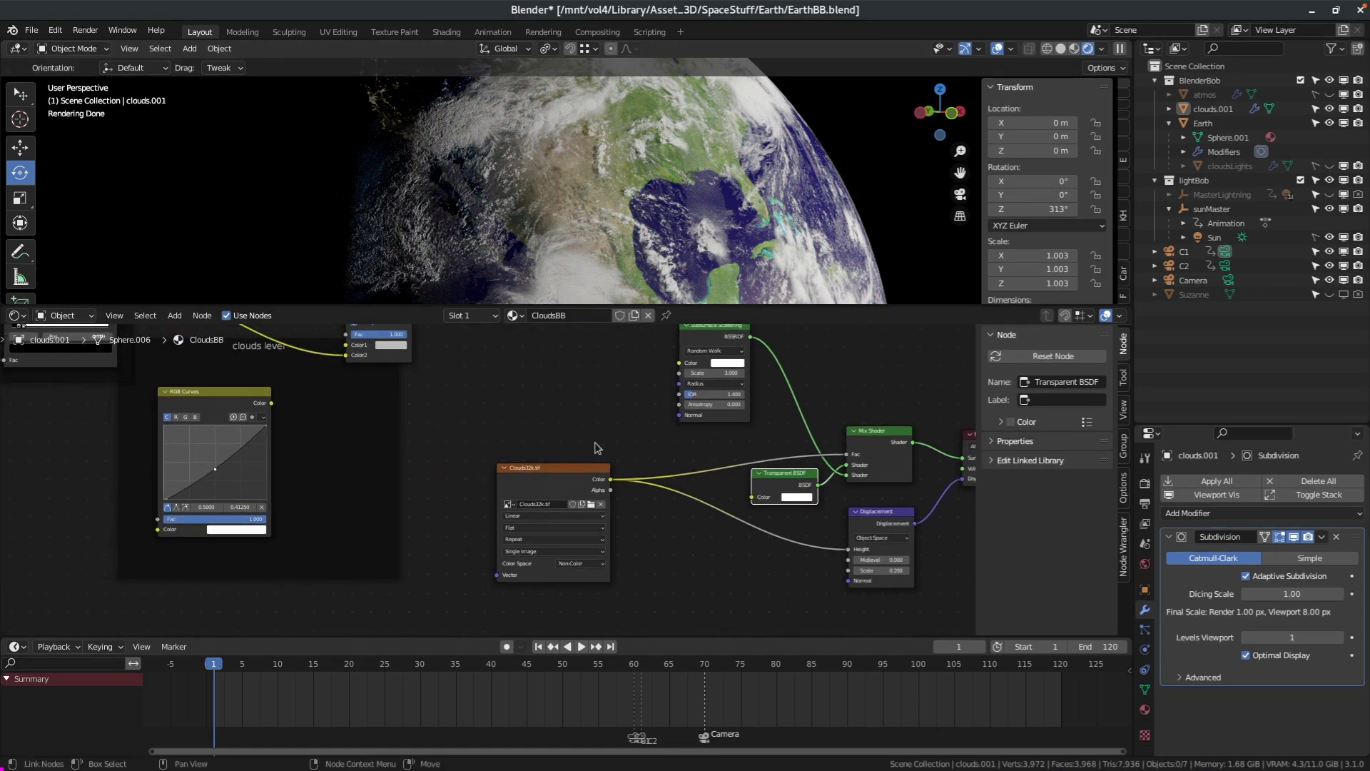
left_click(571, 468, "ctrl+shift")
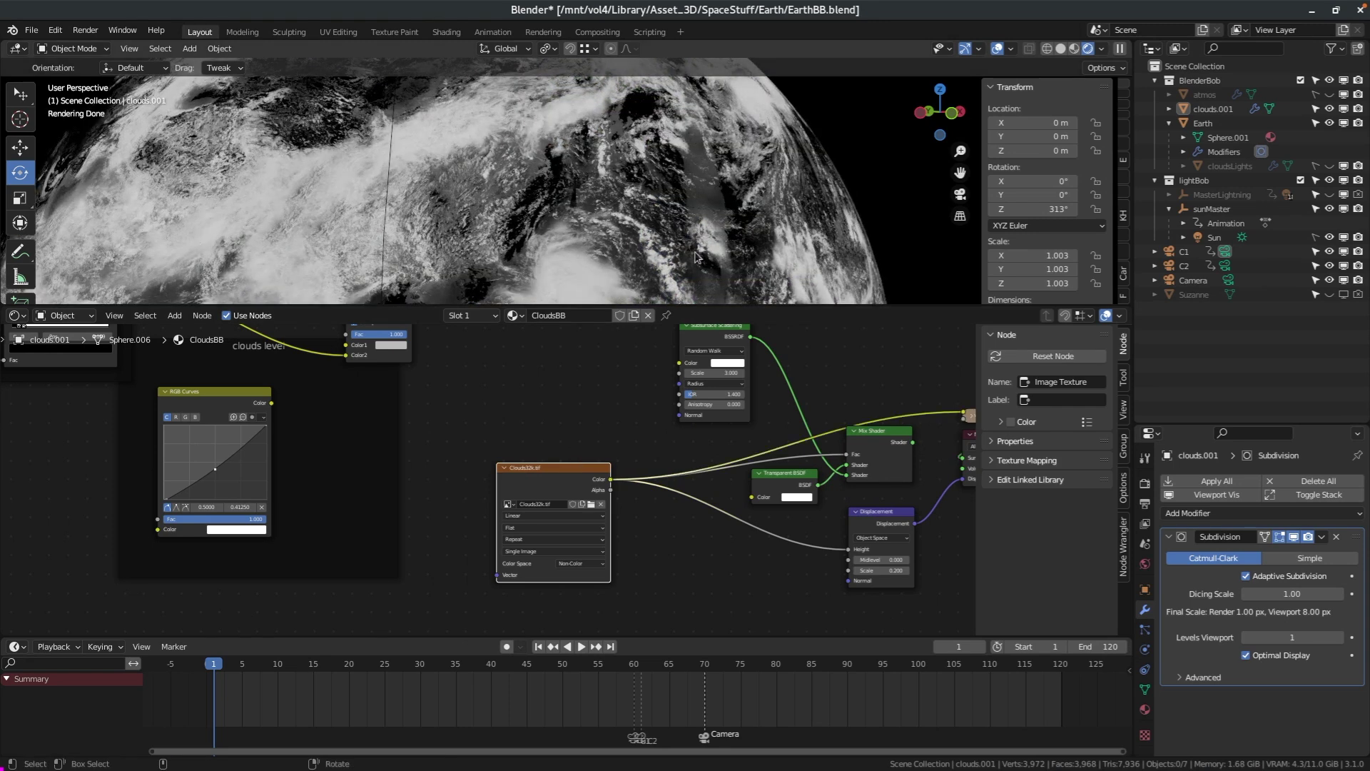
left_click_drag(563, 469, 343, 504)
left_click_drag(194, 392, 622, 380)
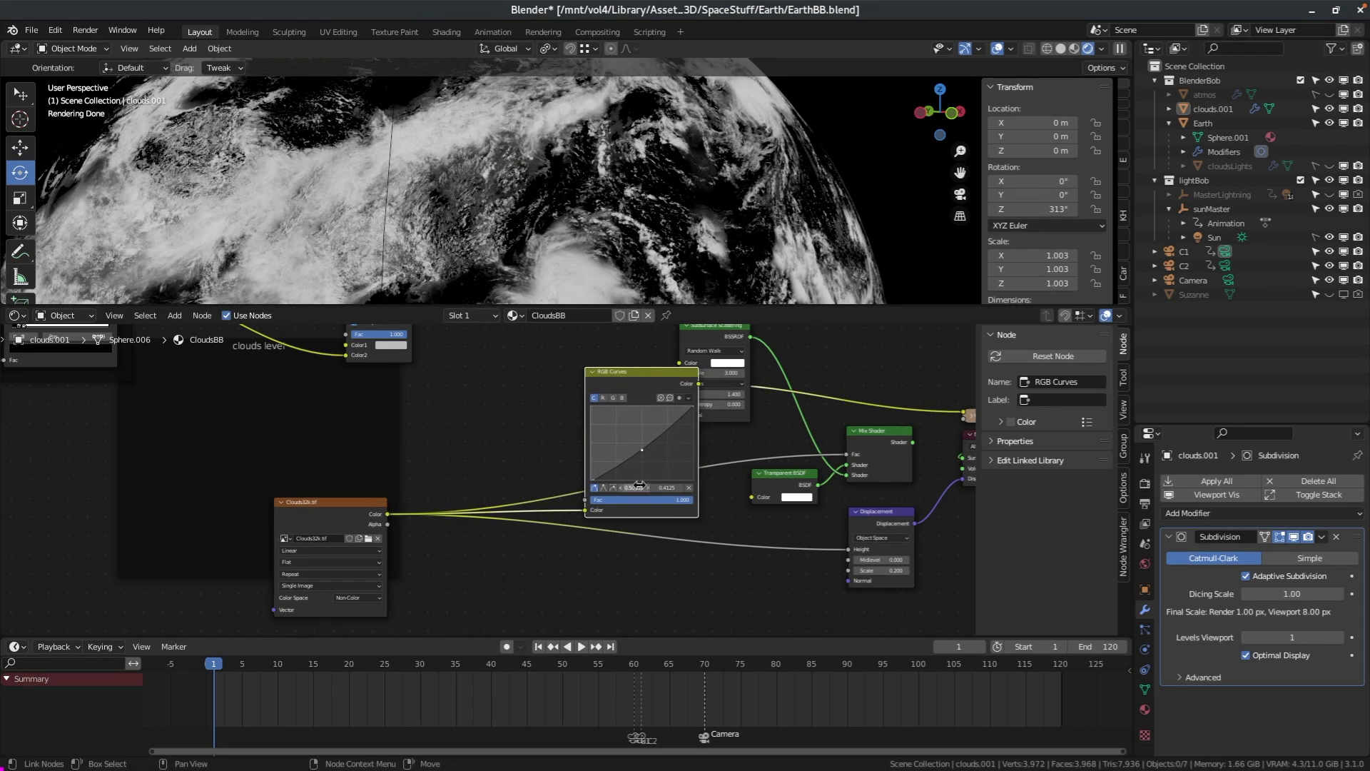
mouse_move(638, 451)
left_mouse_down()
mouse_move(620, 426)
mouse_move(657, 461)
left_mouse_up()
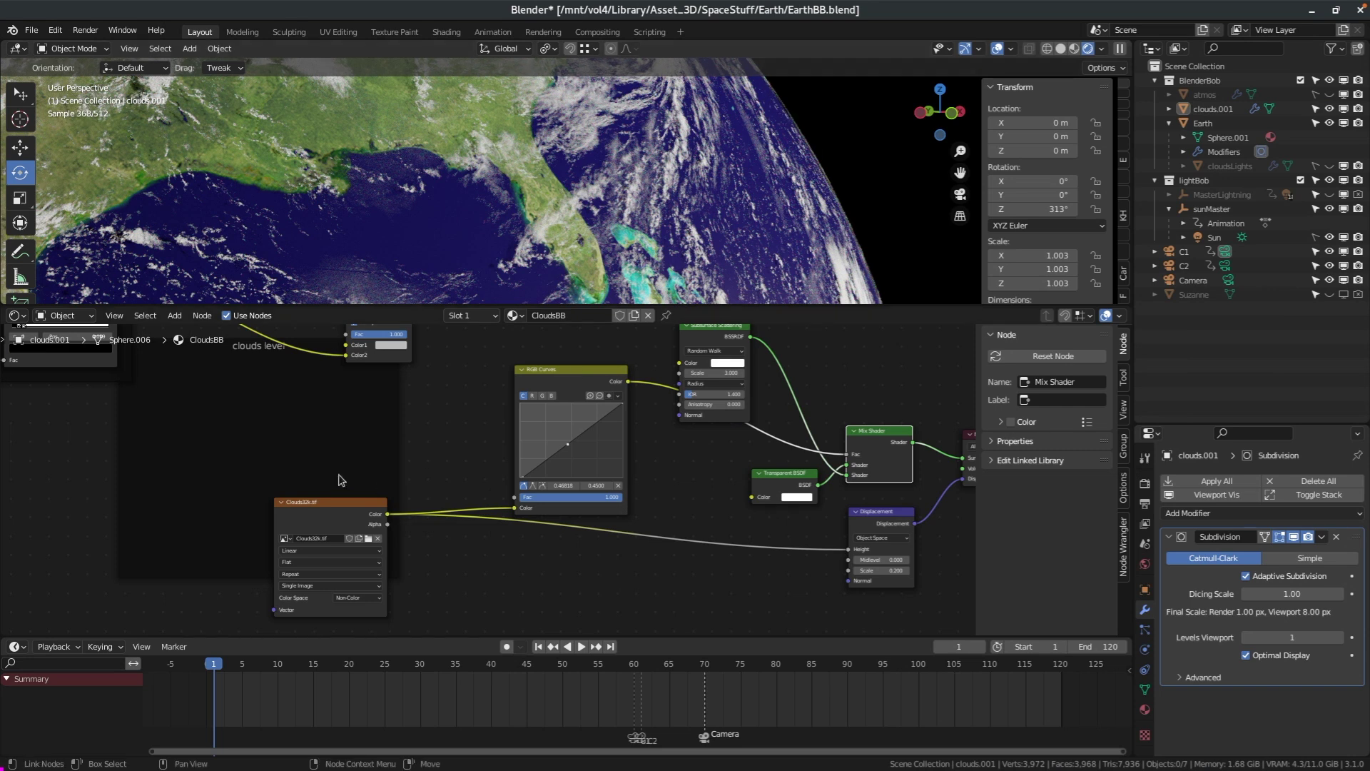
middle_click_drag(266, 446, 539, 563)
Preview the Layer Weight Fresnel and edge-transparency ColorRamp outputs
scroll(213, 525, "up", 1)
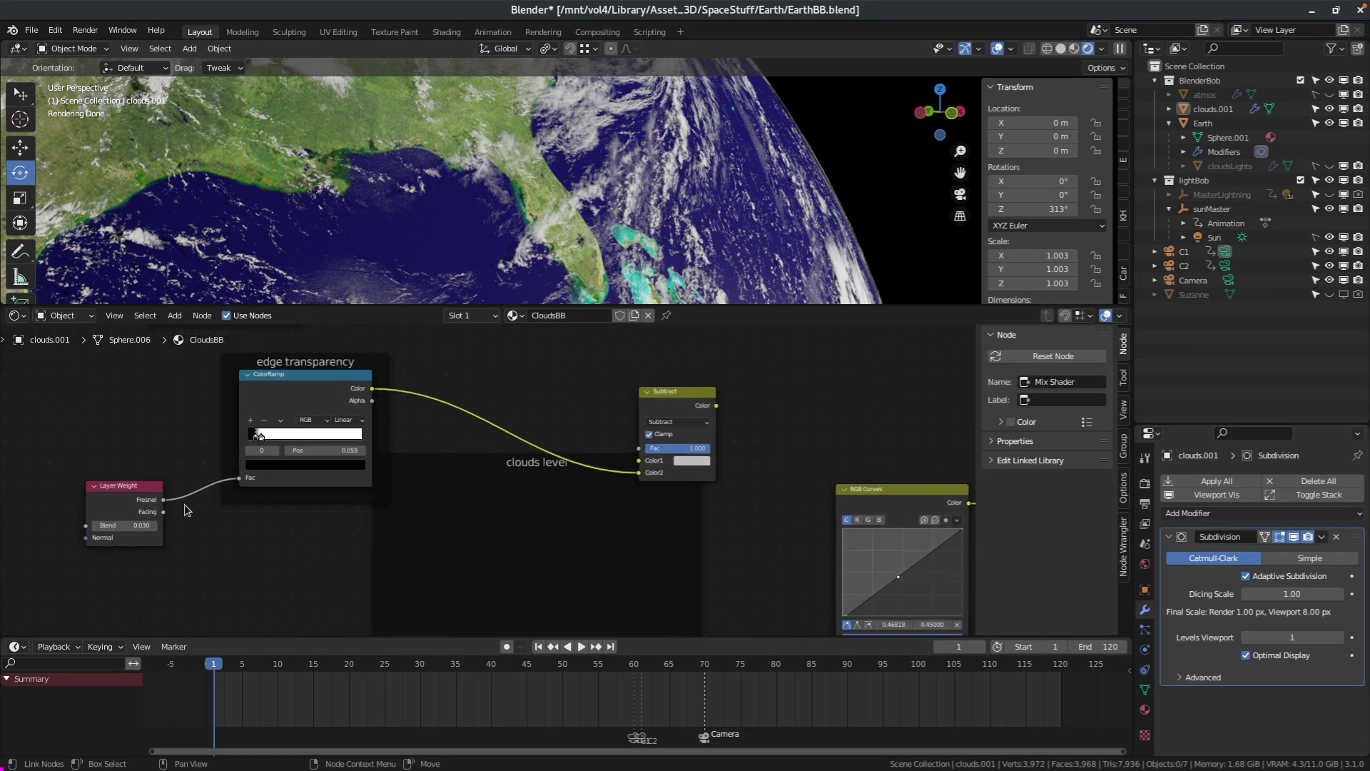
left_click(120, 483, "ctrl+shift")
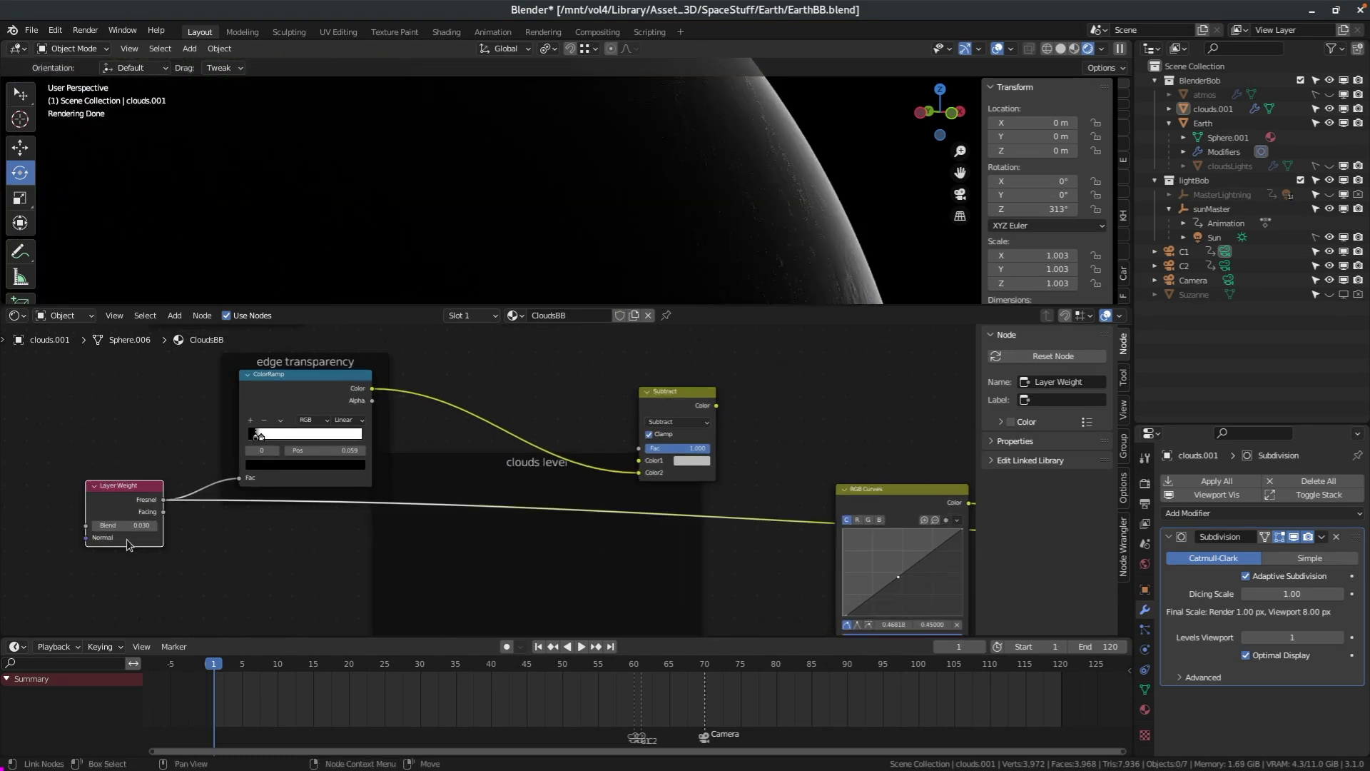
scroll(151, 530, "up", 4)
middle_click_drag(151, 531, 434, 553)
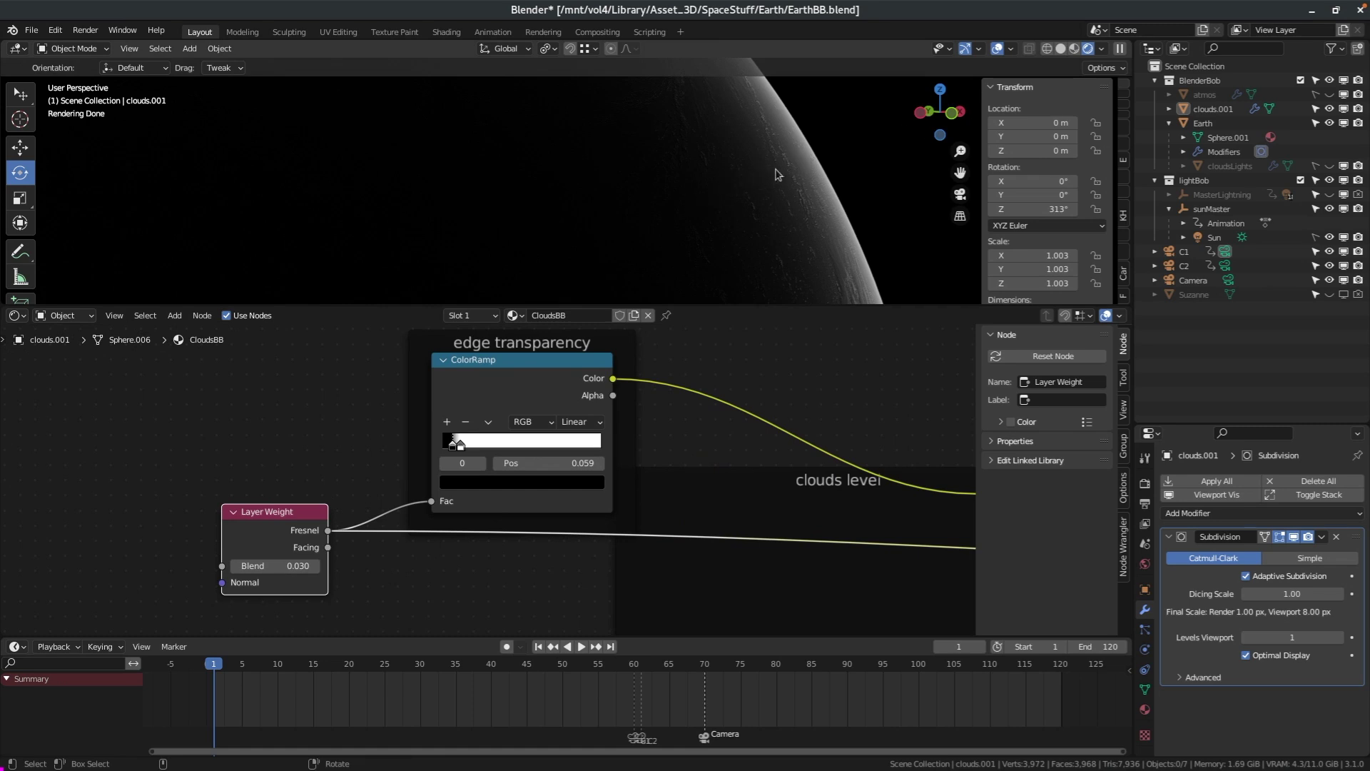
left_click(507, 362, "ctrl+shift")
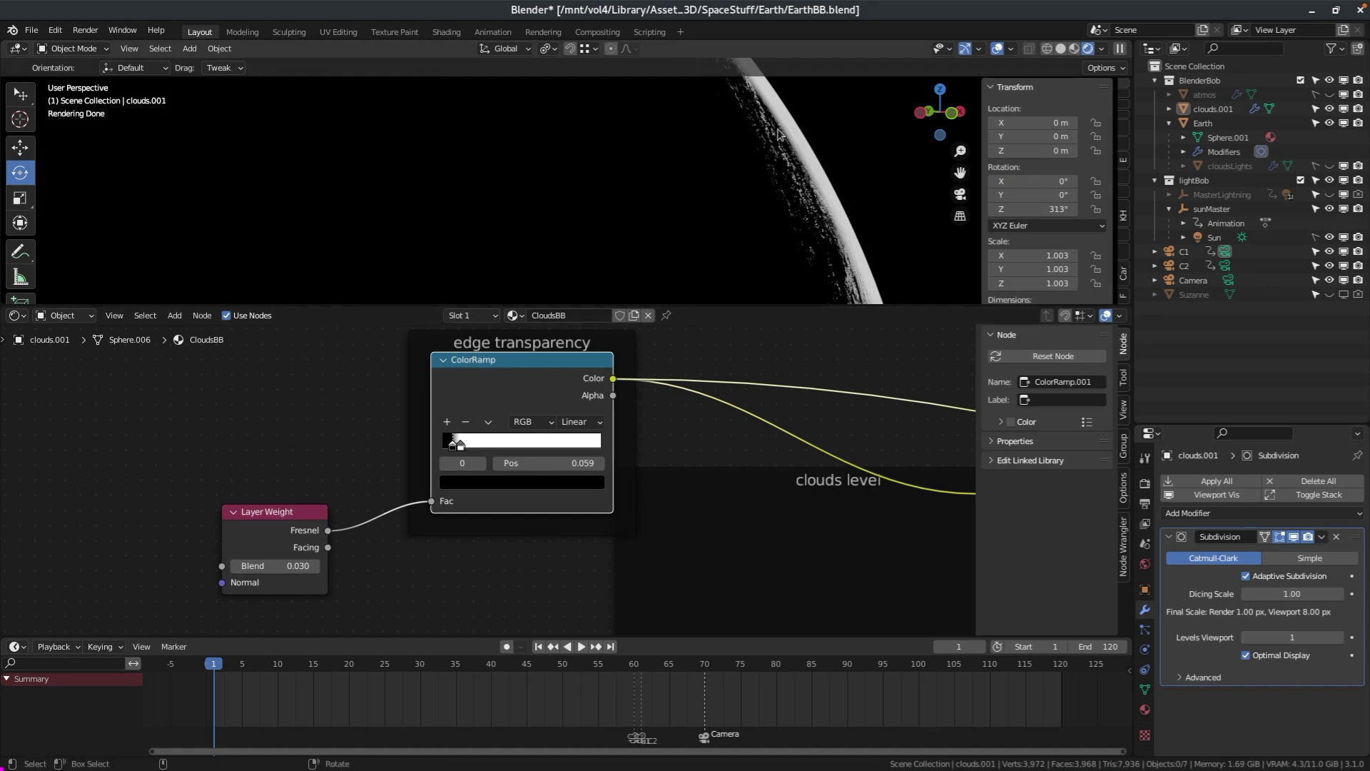
Move the Clouds32k texture and RGB Curves nodes left beside the Subtract node
middle_click_drag(811, 504, 426, 422)
scroll(426, 423, "down", 4)
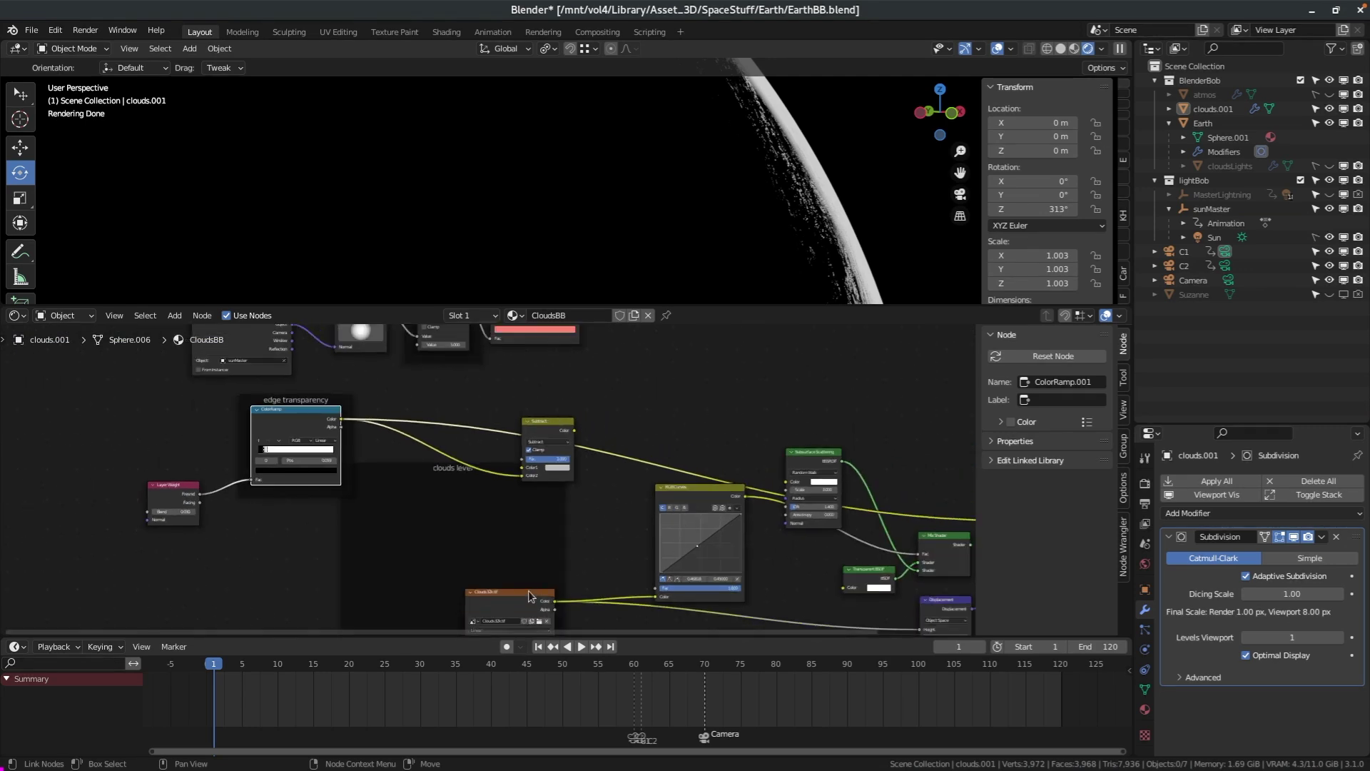
left_click_drag(529, 590, 202, 588)
left_click_drag(694, 488, 527, 468)
scroll(496, 476, "up", 4)
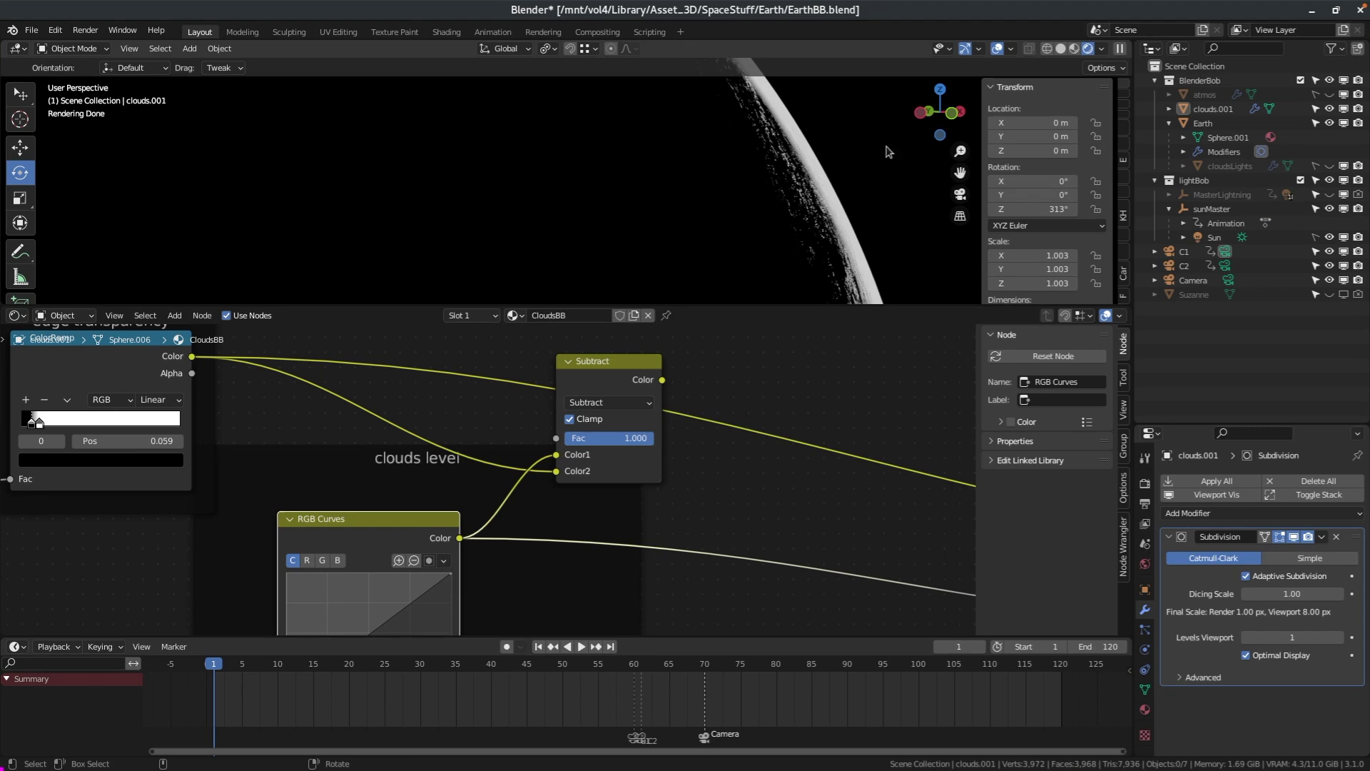
Feed the Subtract result into the Mix Shader factor and restore the full cloud render
left_click(343, 519, "ctrl+shift")
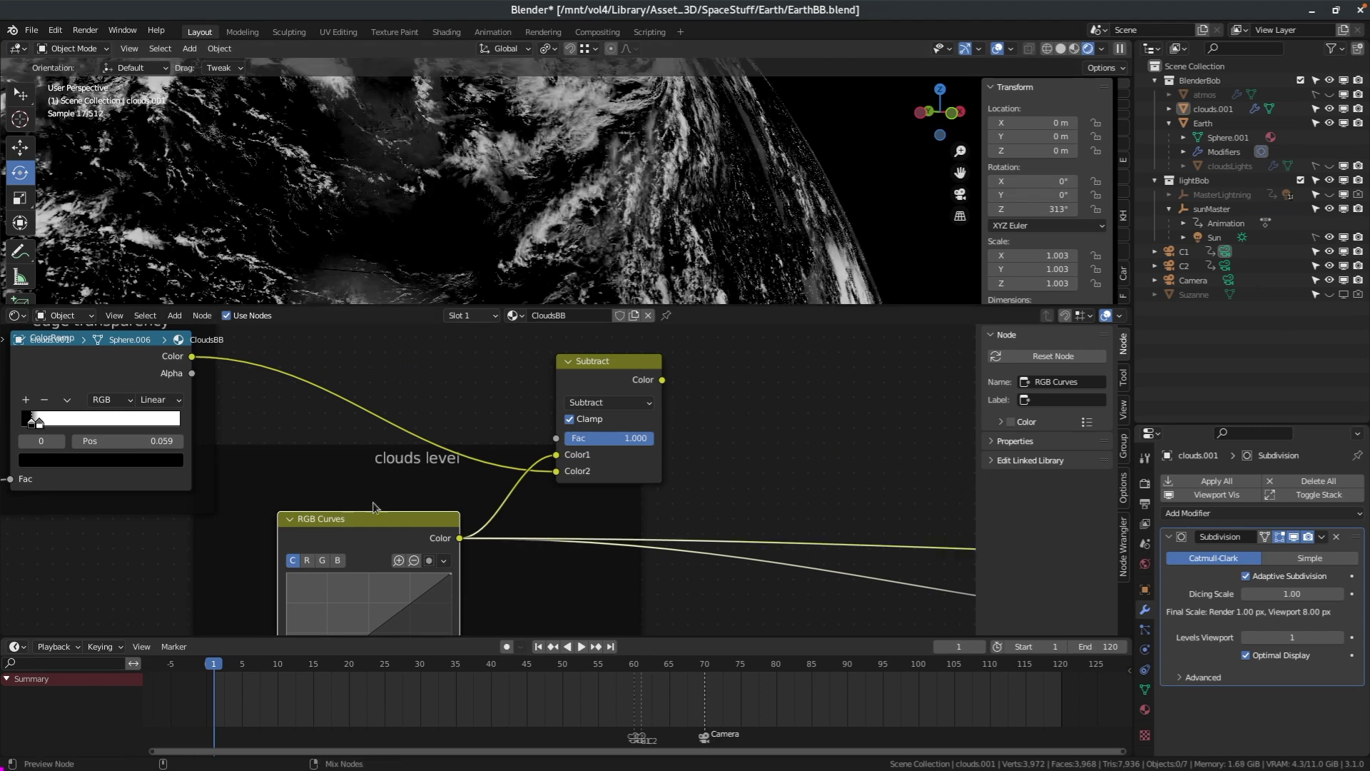
left_click(627, 364, "ctrl+shift")
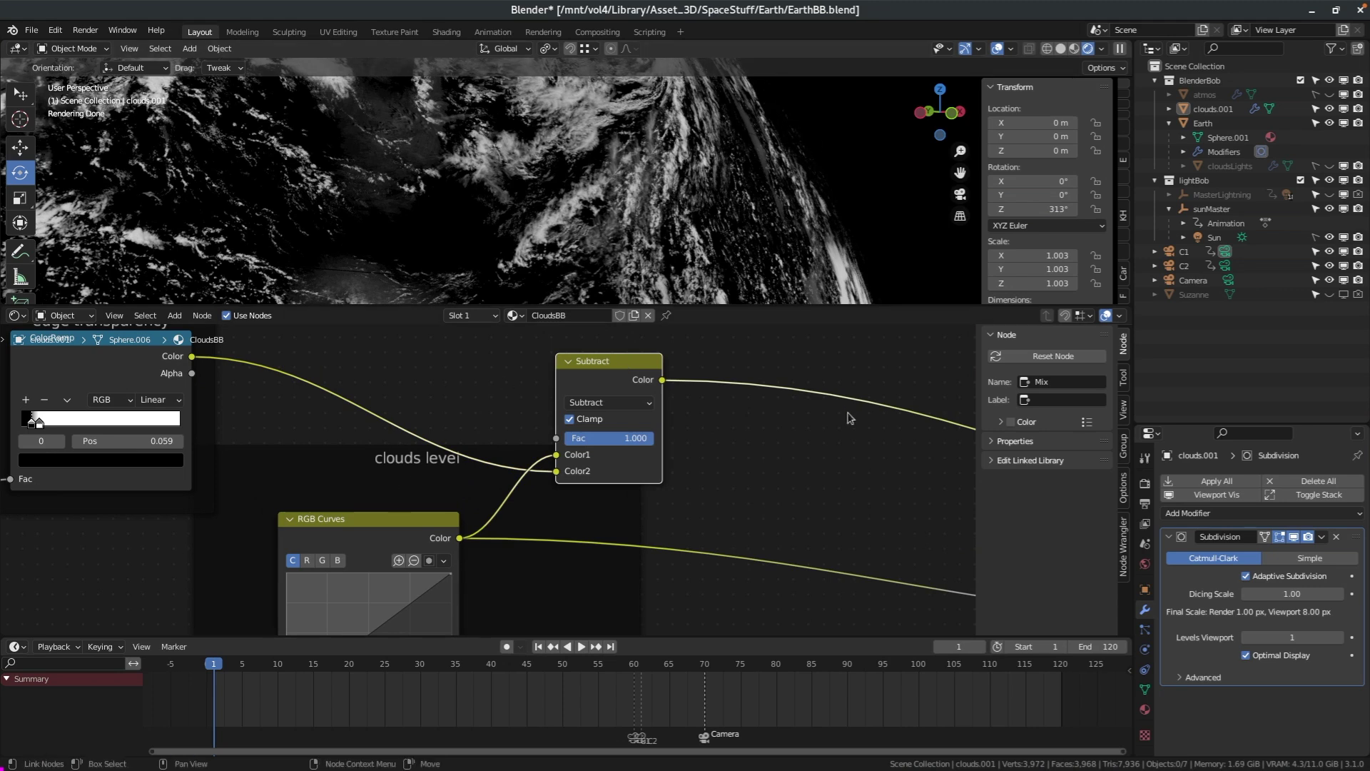
scroll(784, 397, "down", 4)
middle_click_drag(784, 397, 572, 357)
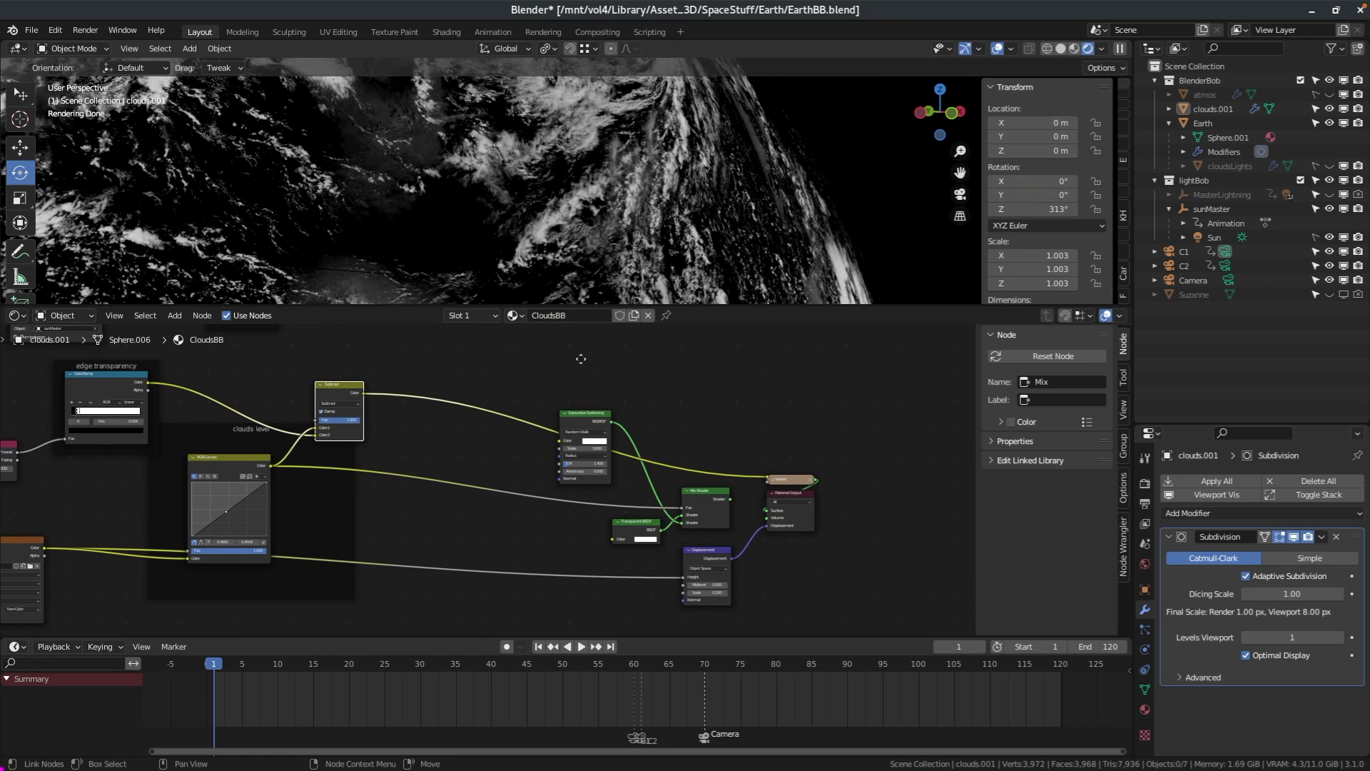
left_click_drag(357, 397, 673, 508)
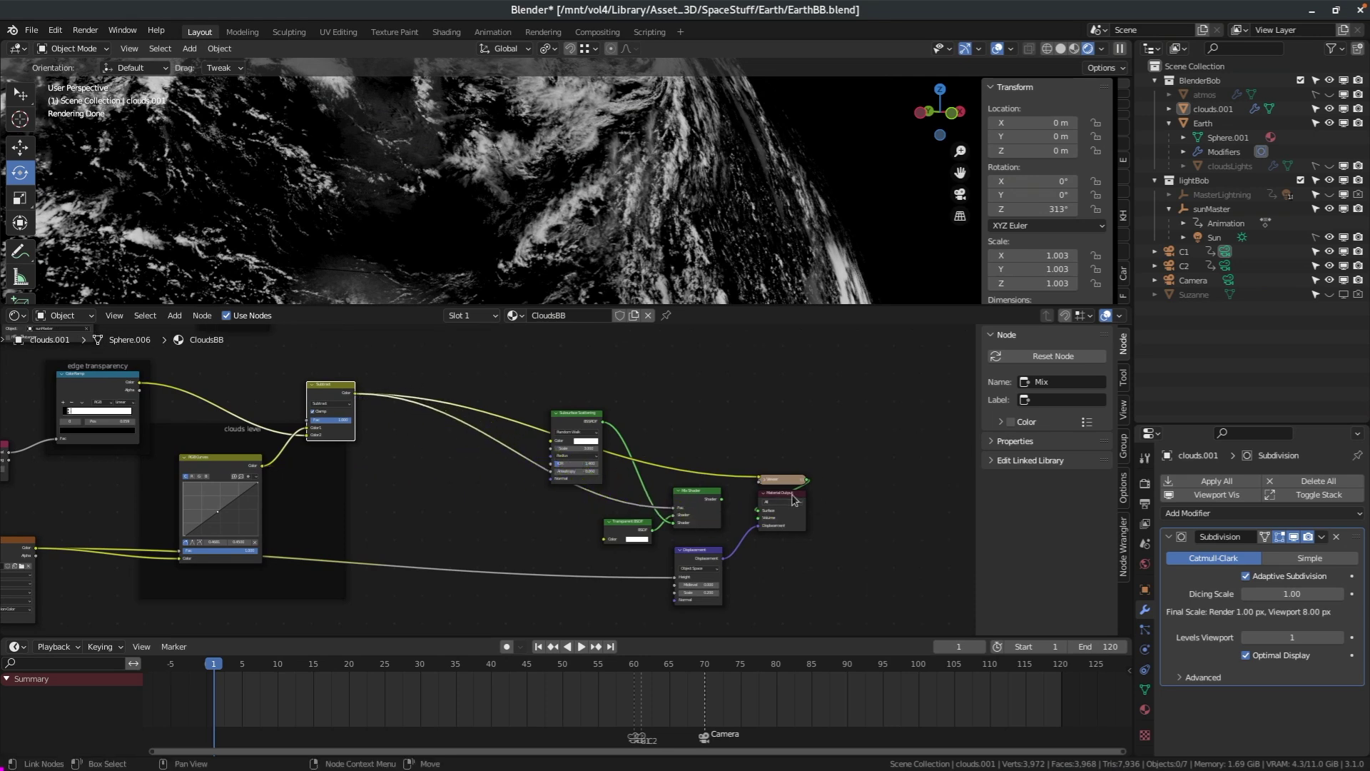
left_click(703, 496, "ctrl+shift")
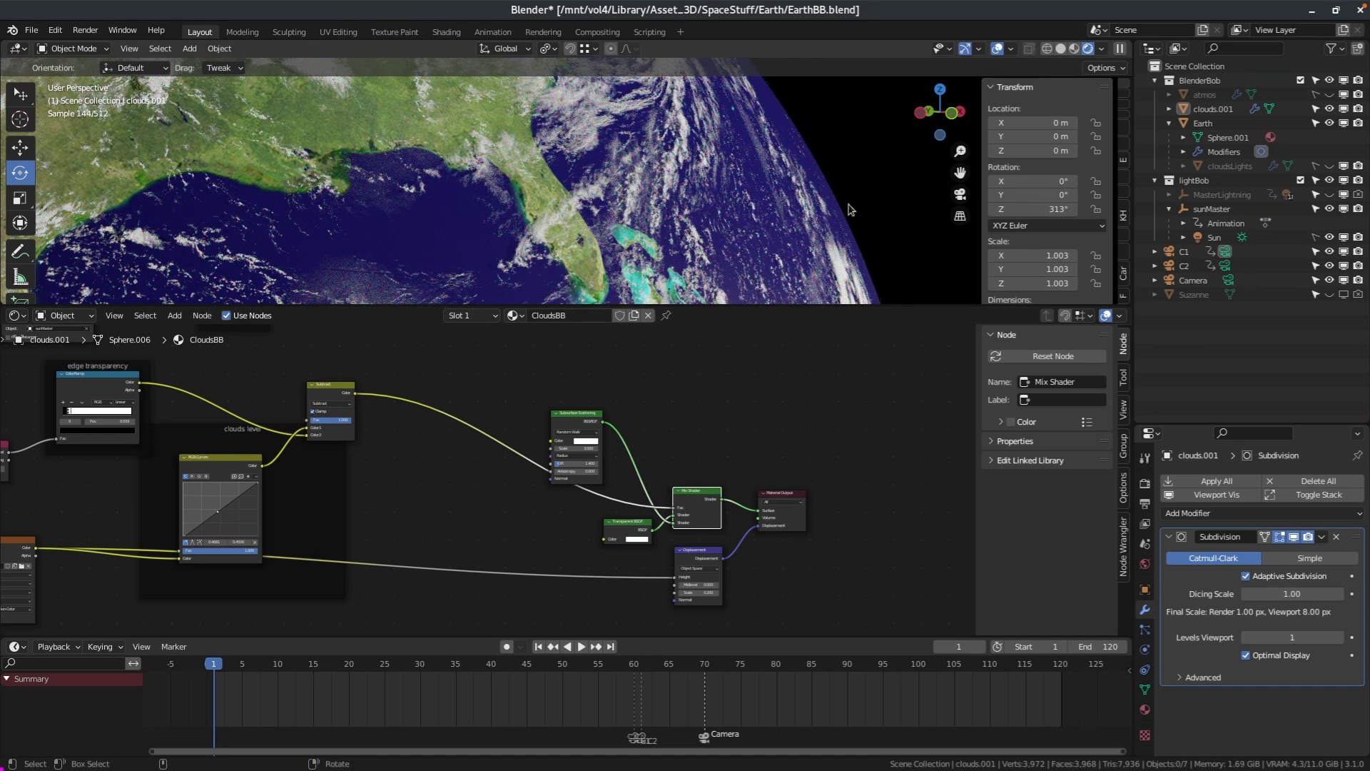
Link the sunset ColorRamp Color into the Subsurface Scattering Color input
middle_click_drag(682, 407, 729, 441)
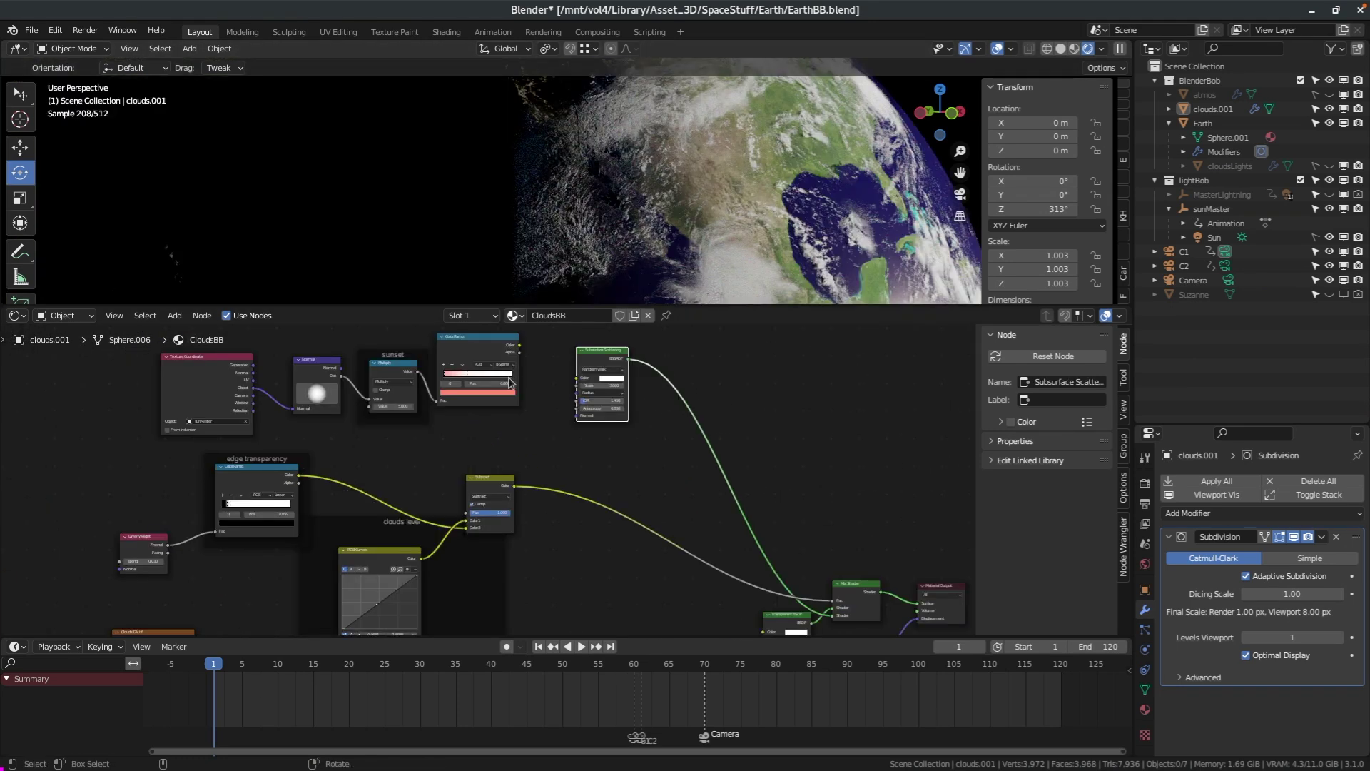
scroll(519, 406, "up", 3)
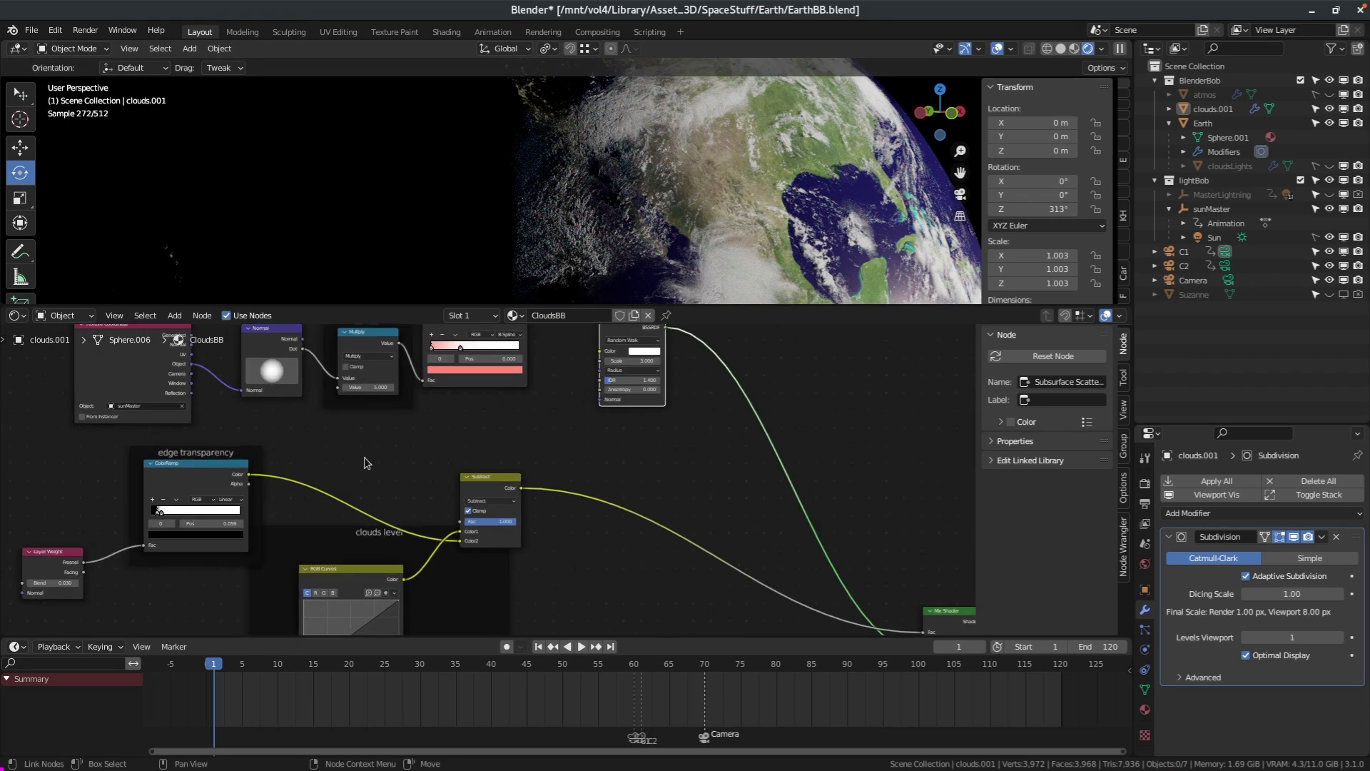
middle_click_drag(307, 453, 581, 521)
scroll(500, 485, "up", 2)
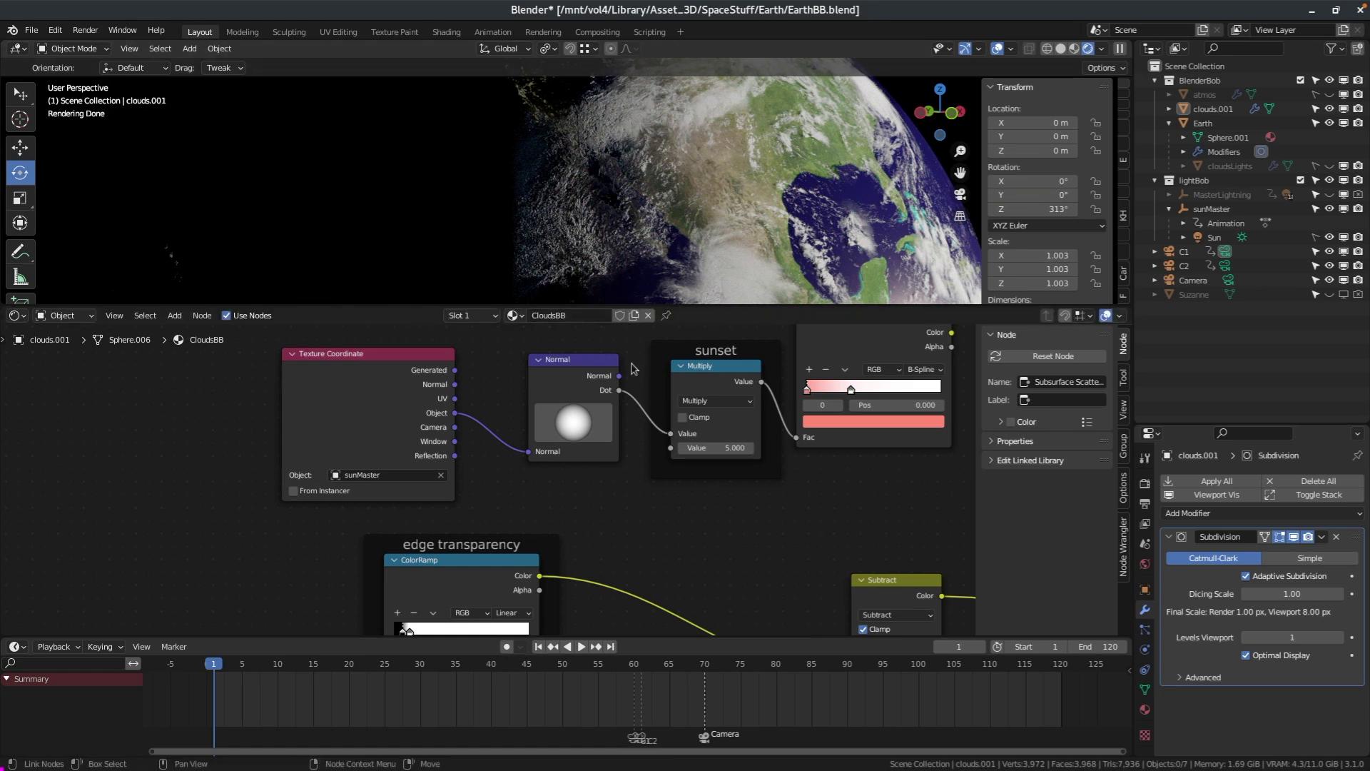
middle_click_drag(666, 457, 508, 469)
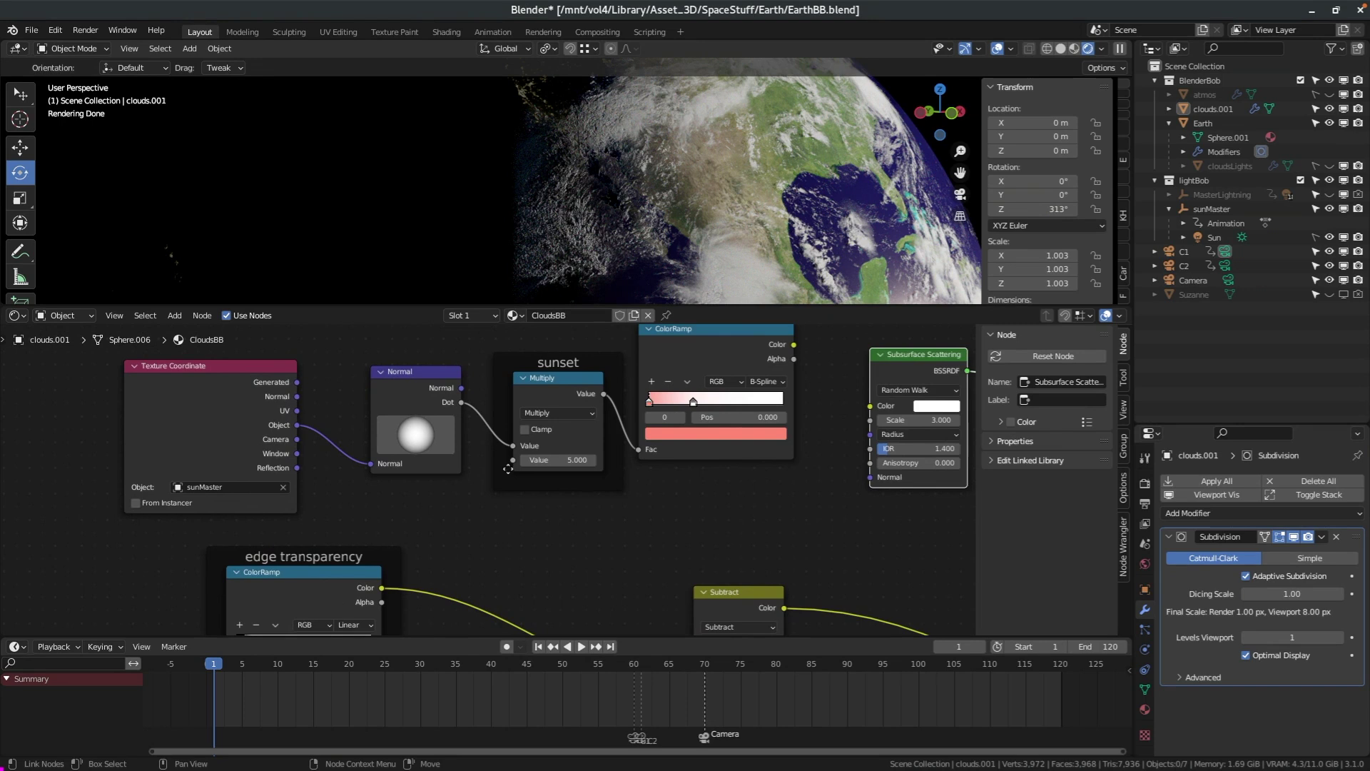
middle_click_drag(718, 499, 468, 512)
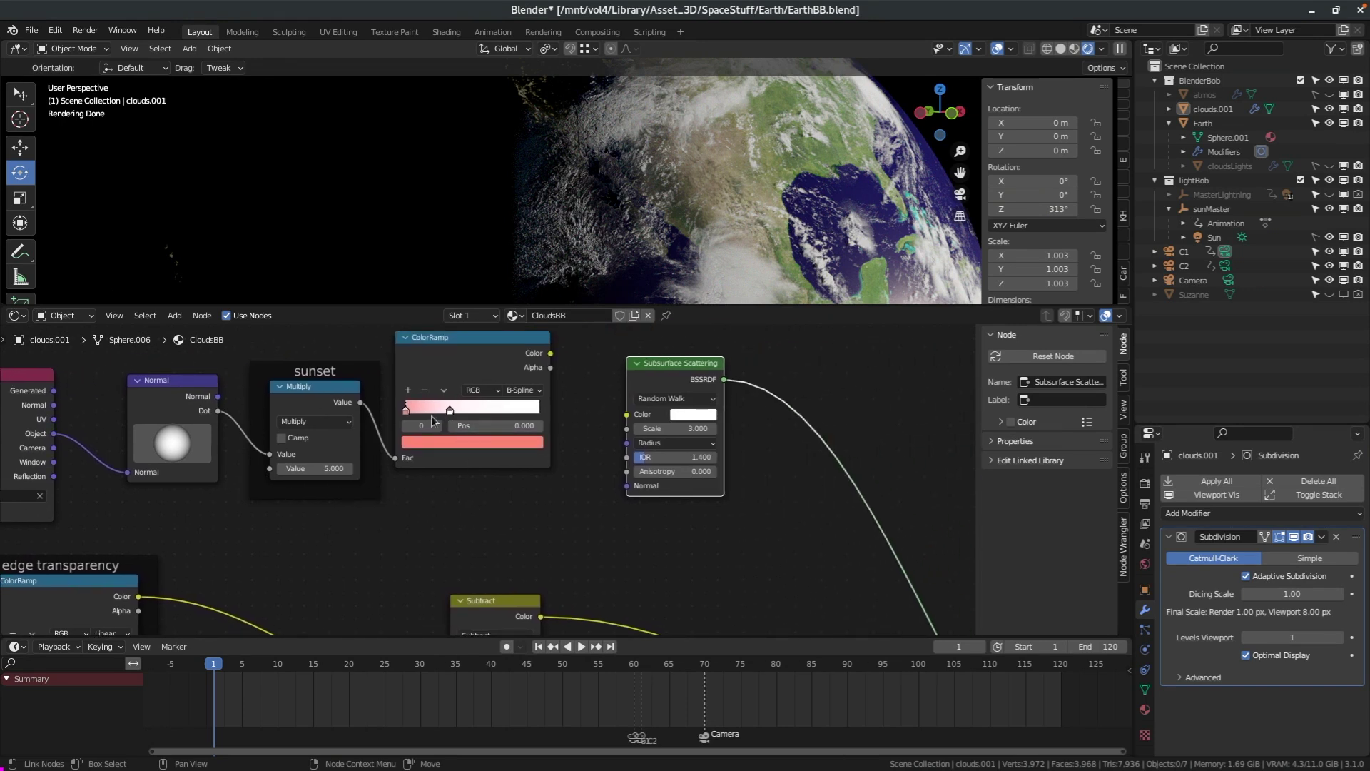
left_click_drag(552, 353, 628, 415)
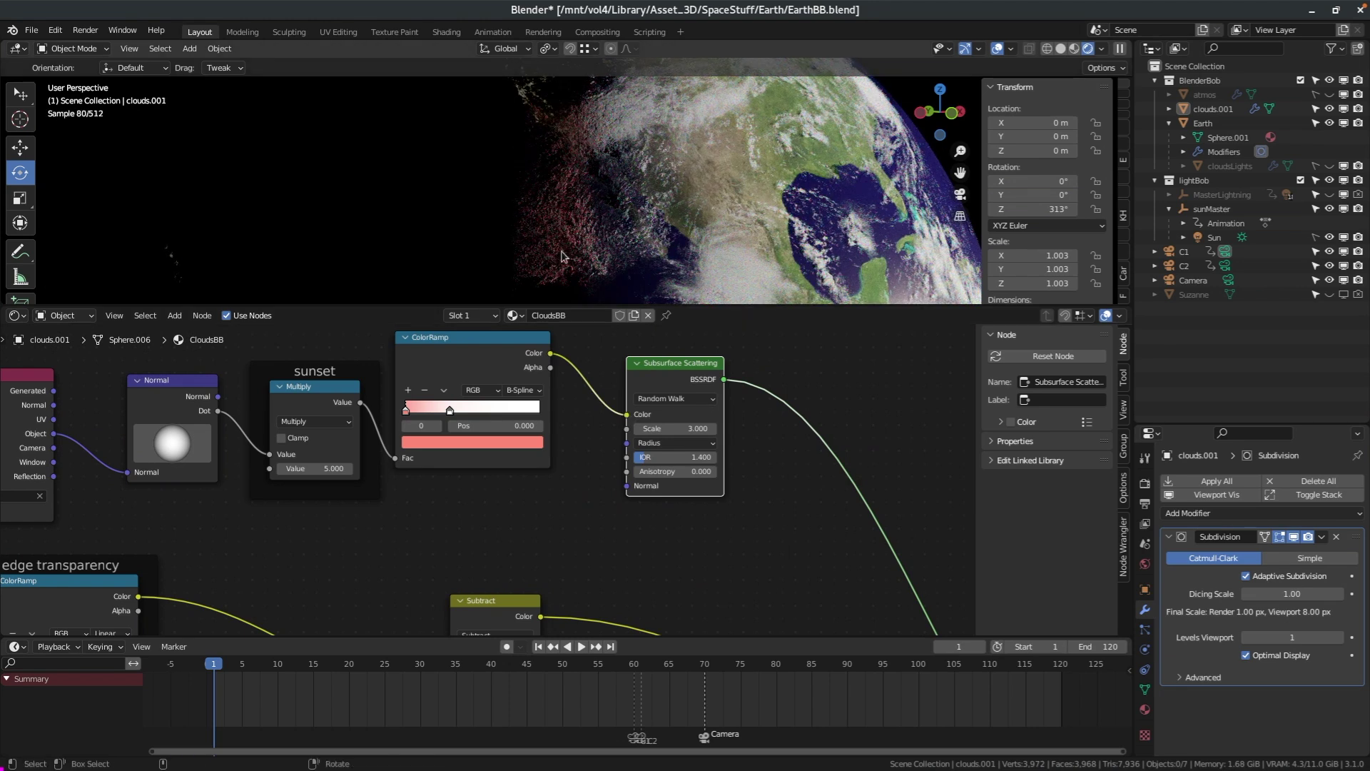
Tune the sunset Multiply Value up from 0.3 and move the second ColorRamp stop to 0.100
scroll(549, 253, "up", 5)
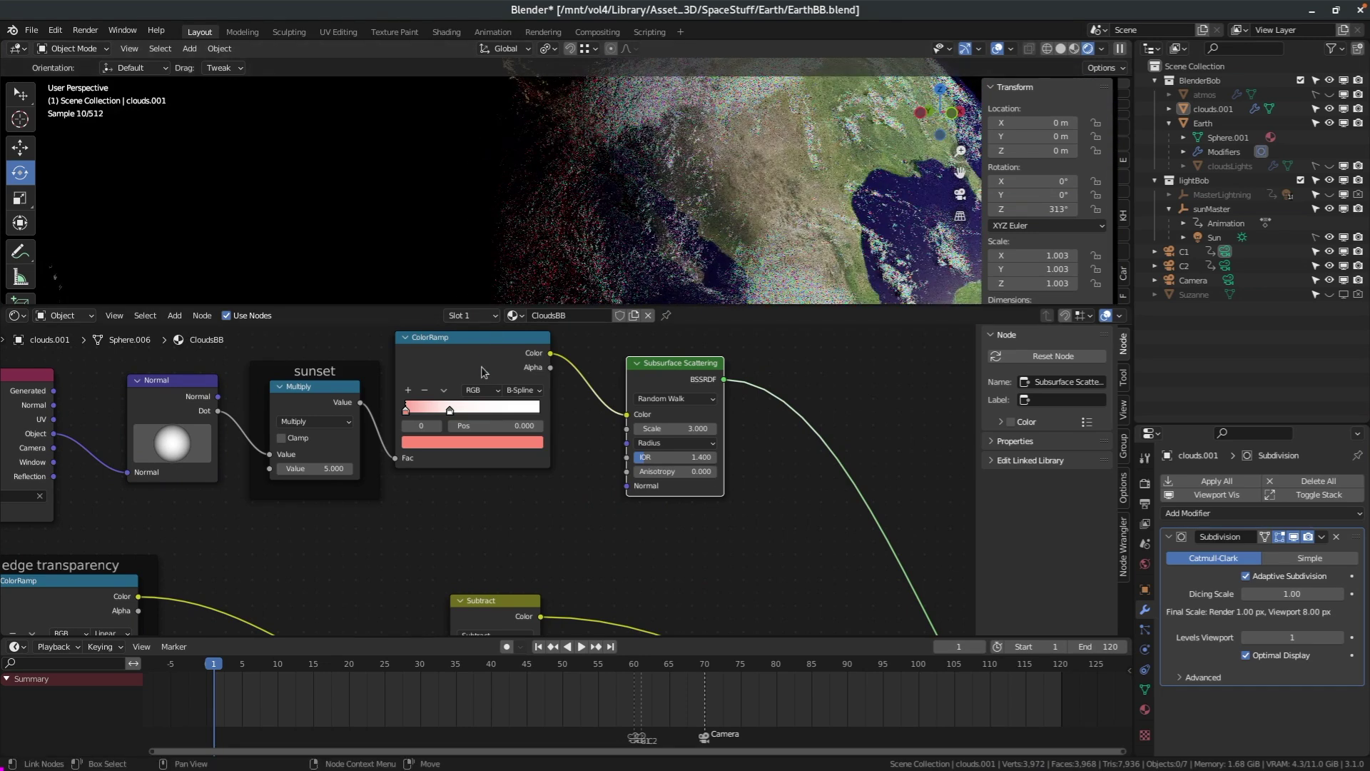
left_click_drag(325, 466, 328, 466)
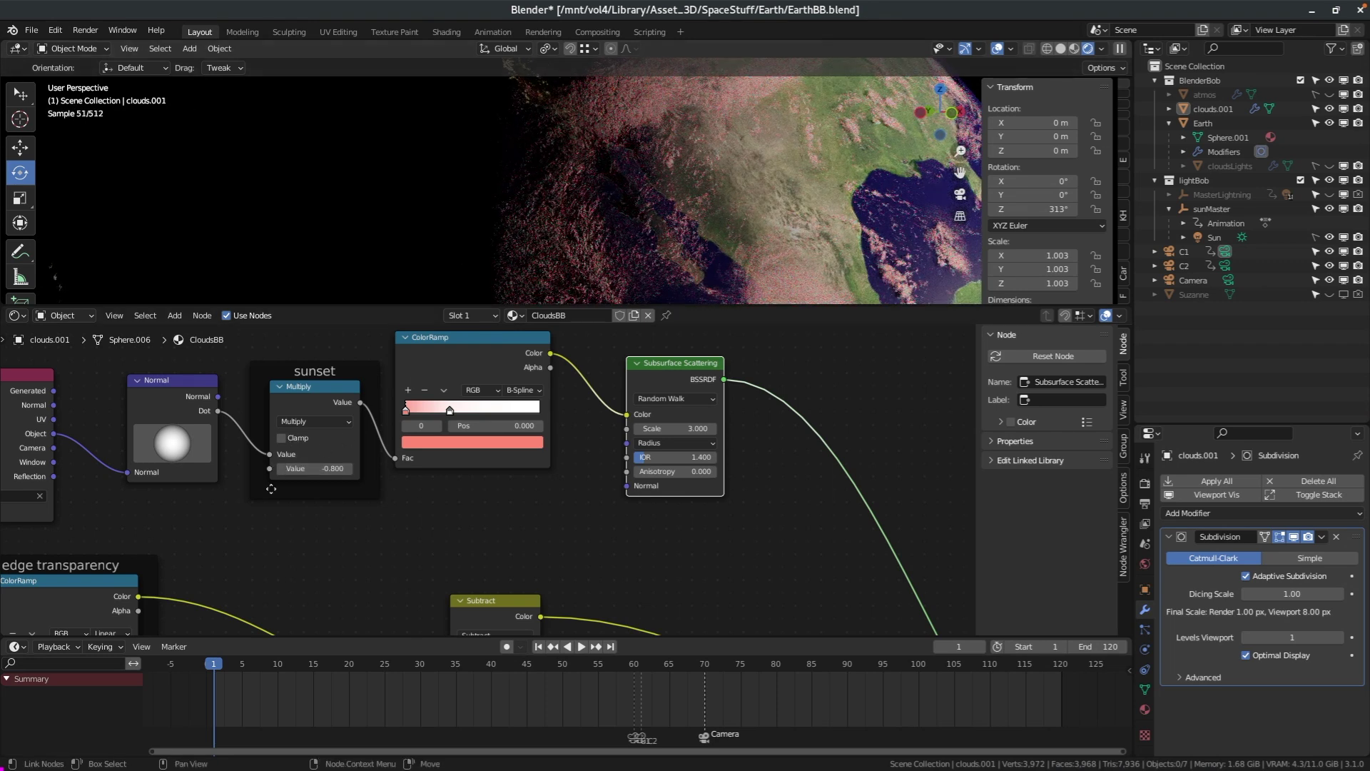
left_click(314, 469)
type("0.3")
key("Return")
left_click_drag(315, 468, 399, 469)
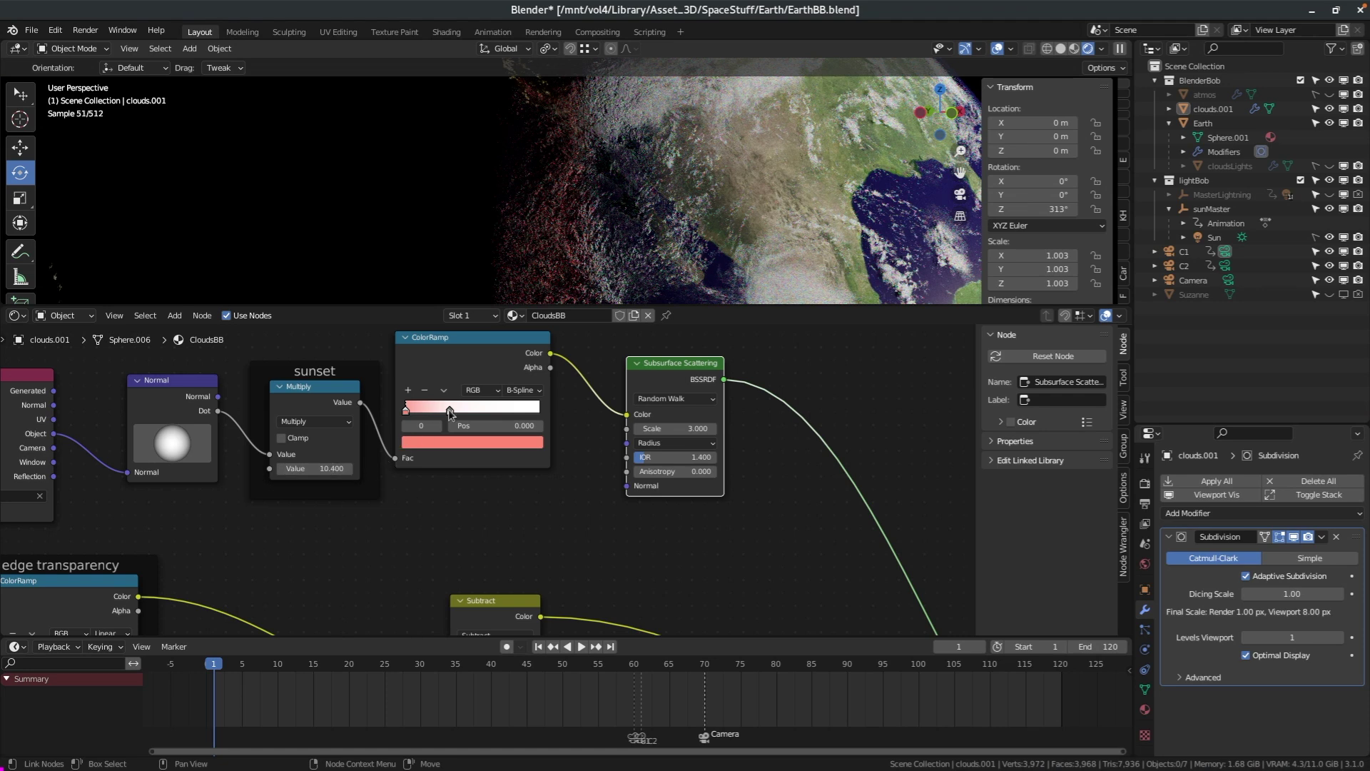
left_click_drag(450, 414, 399, 415)
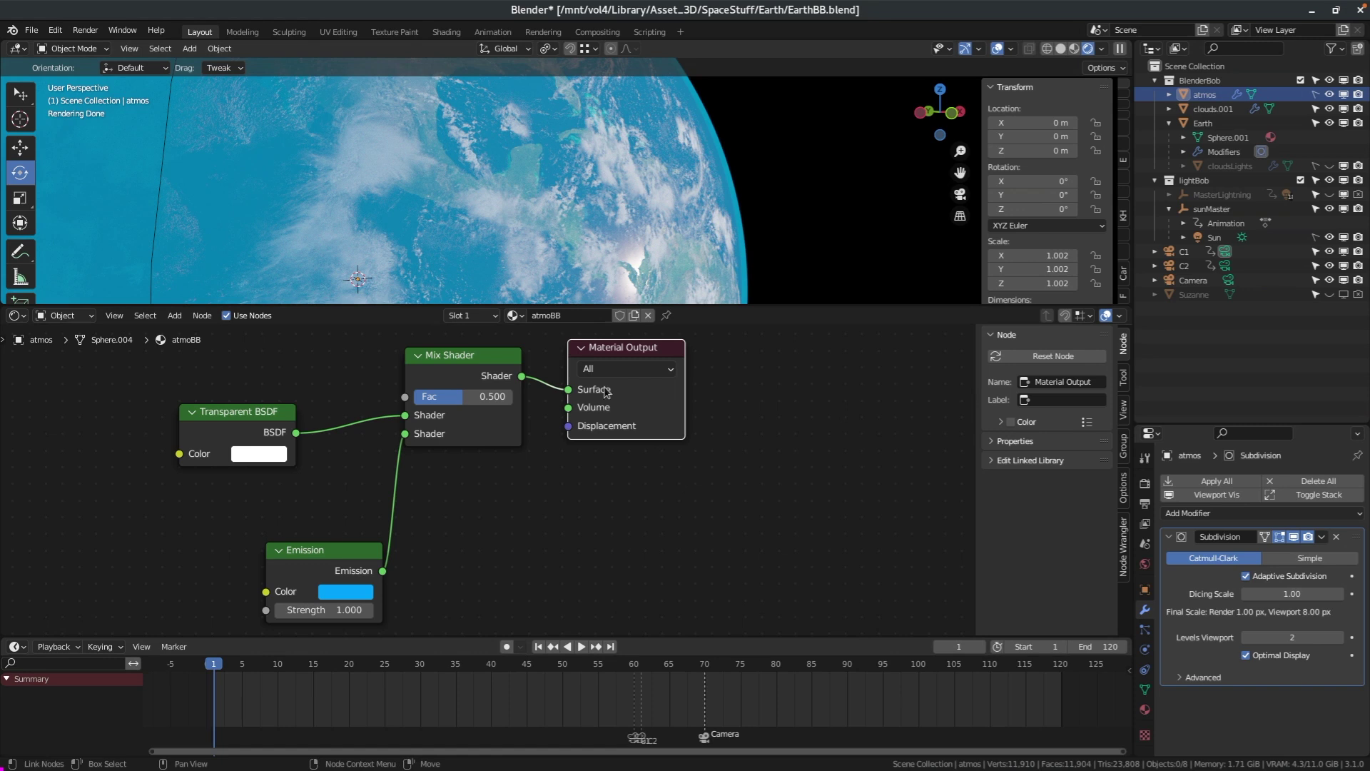
Inspect the atmoBB Transparent BSDF, Emission and Mix Shader nodes
left_click(229, 413)
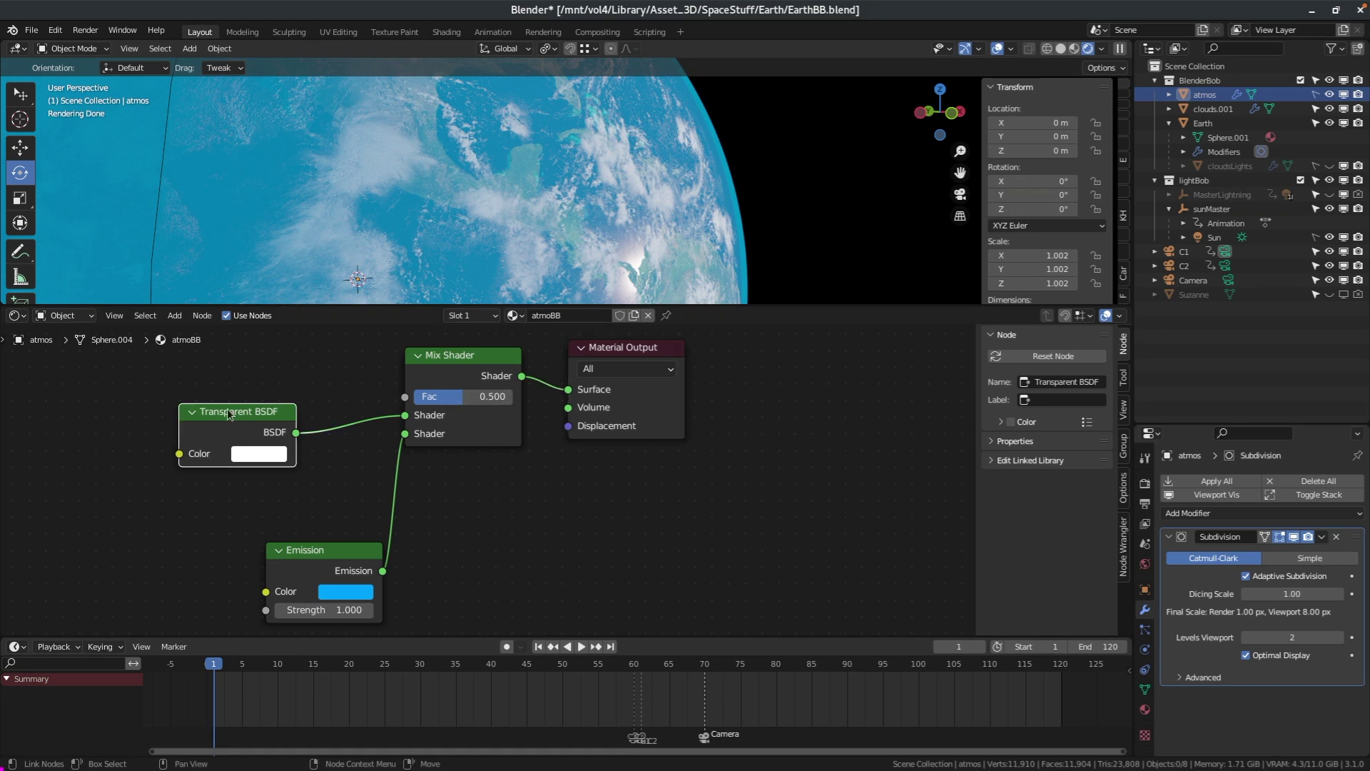
left_click(321, 551)
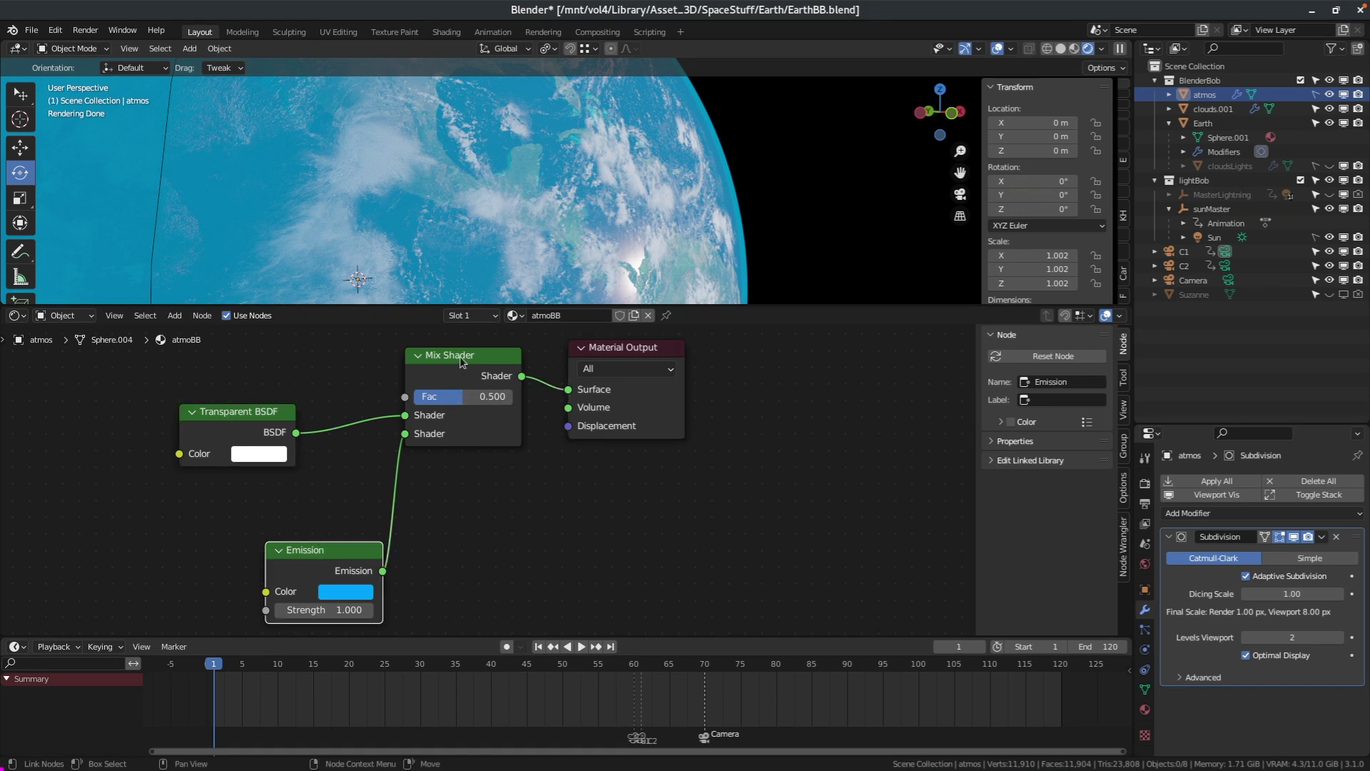
left_click(459, 358)
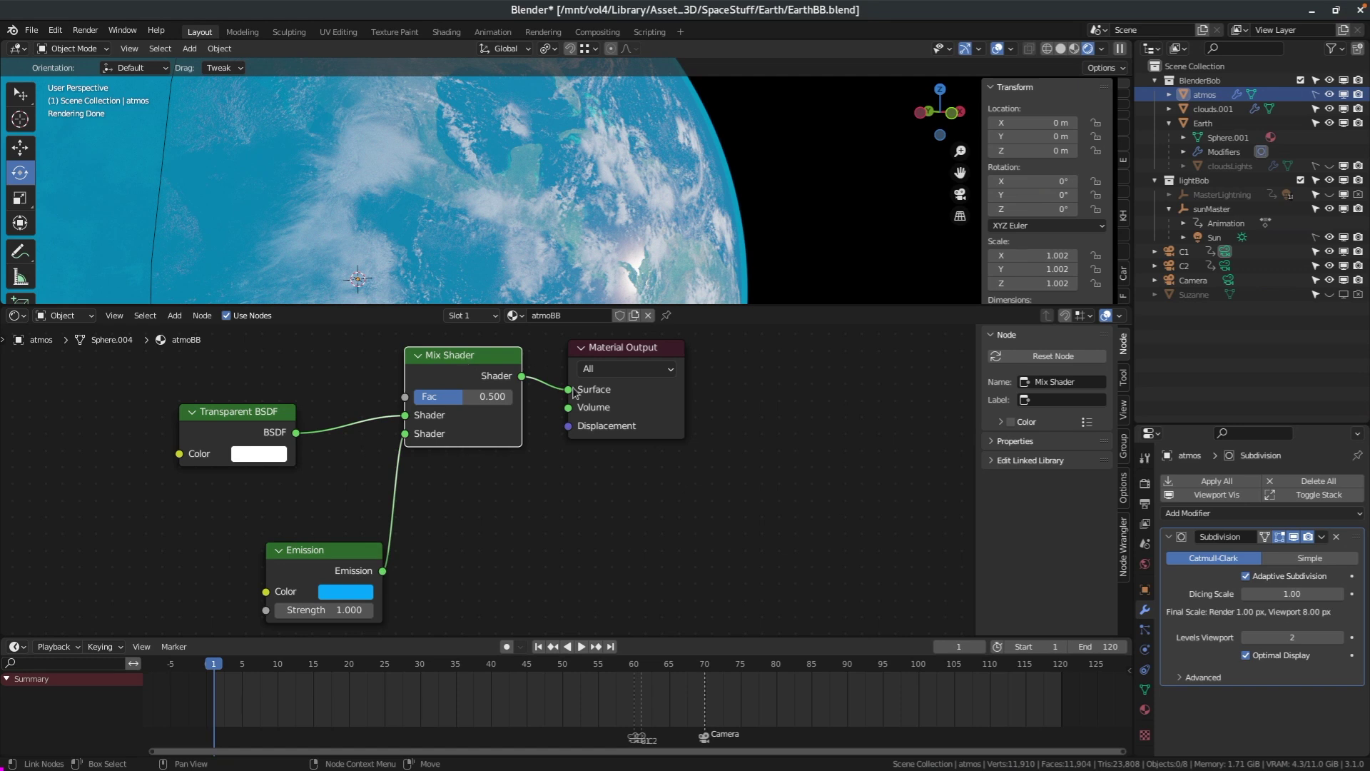
scroll(576, 164, "down", 3)
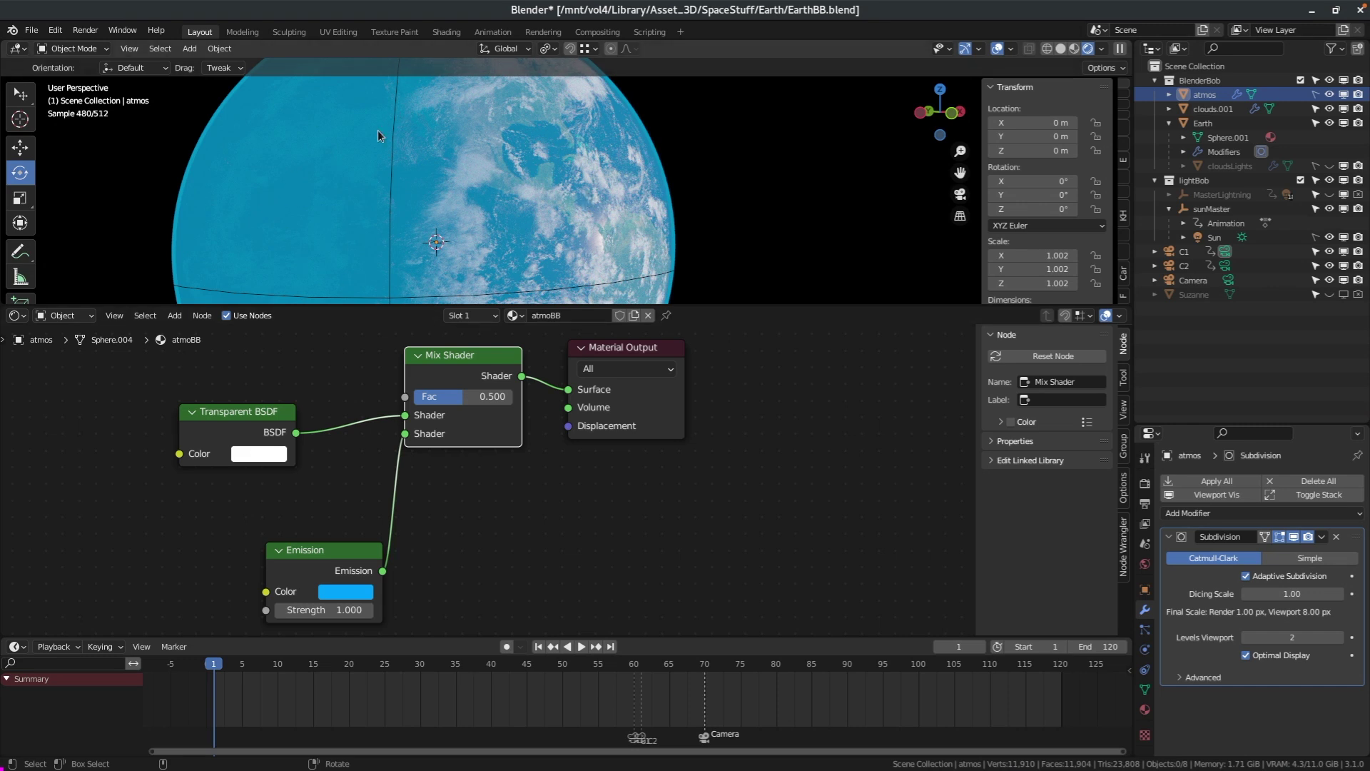
Connect the sun-direction Normal node's Dot output to the Mix Shader Fac
middle_click_drag(233, 378, 600, 446)
middle_click_drag(229, 393, 716, 443)
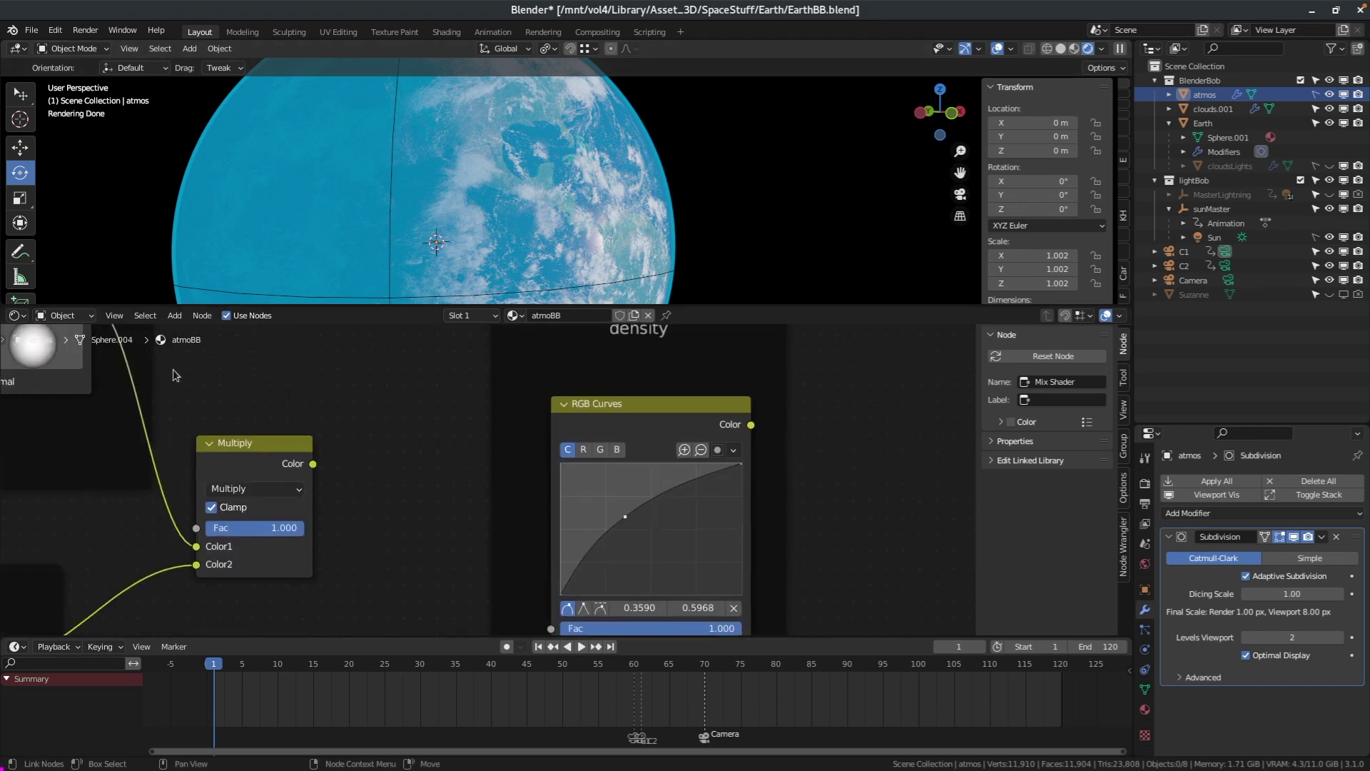
middle_click_drag(172, 370, 698, 492)
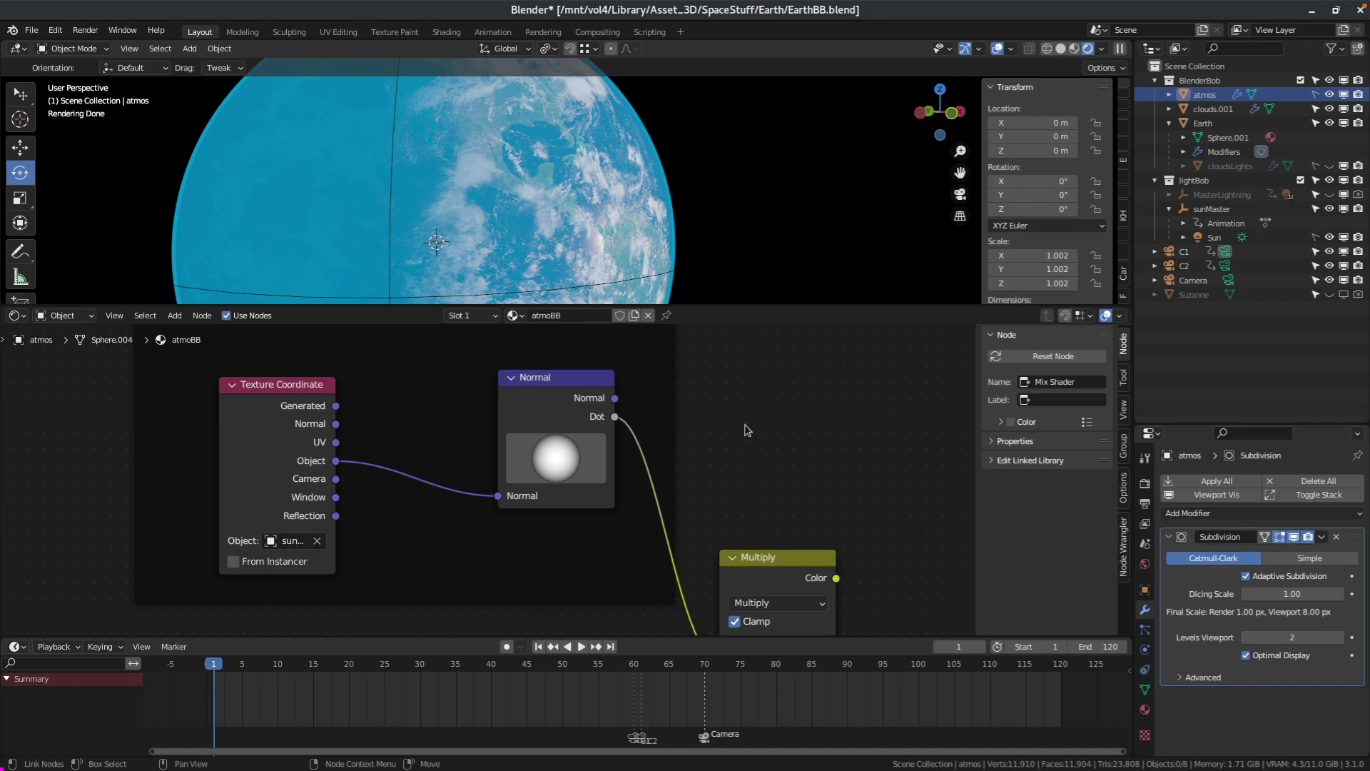
middle_click_drag(700, 425, 288, 385)
scroll(428, 431, "down", 6)
left_click_drag(217, 423, 909, 557)
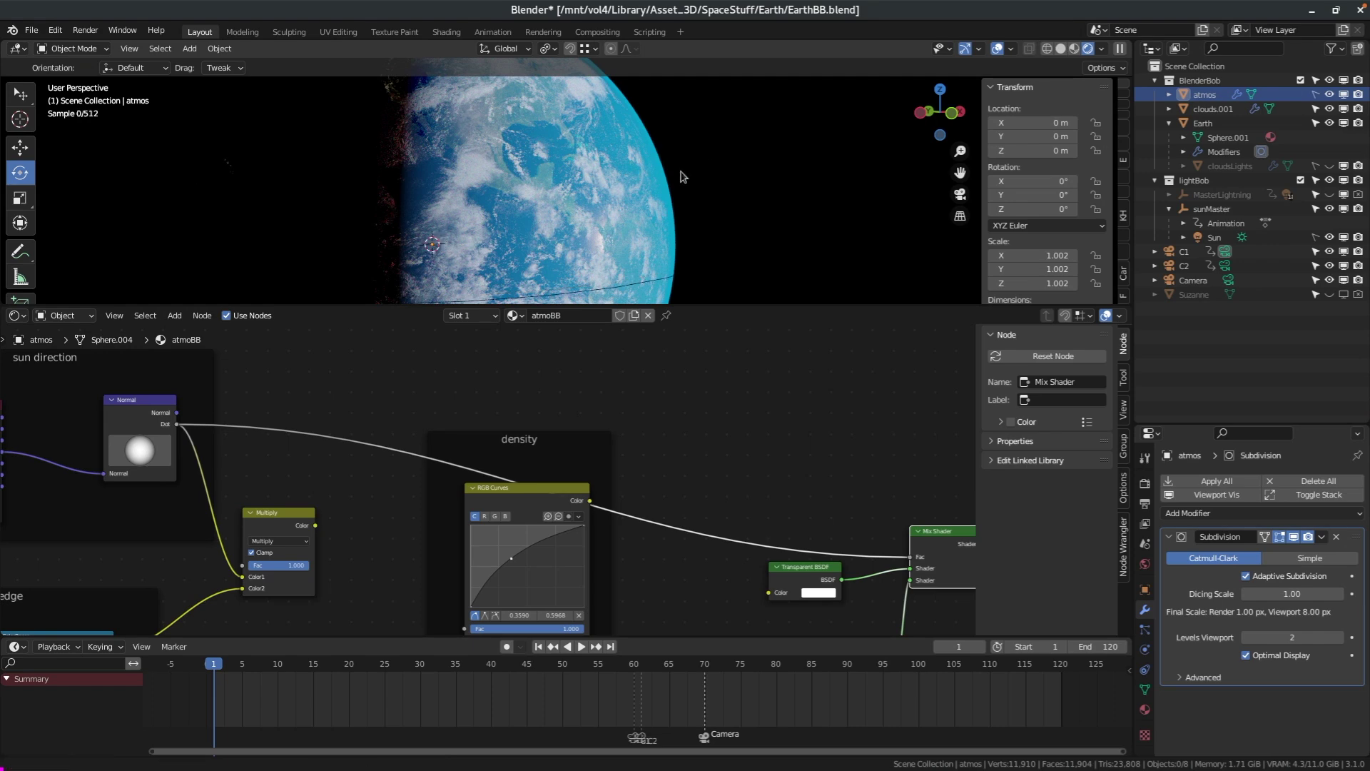
Orbit and zoom around the Earth's limb to check the atmosphere
scroll(742, 175, "up", 4)
middle_click_drag(833, 200, 883, 89)
middle_click_drag(950, 255, 839, 195)
right_click_drag(837, 190, 699, 271, "alt")
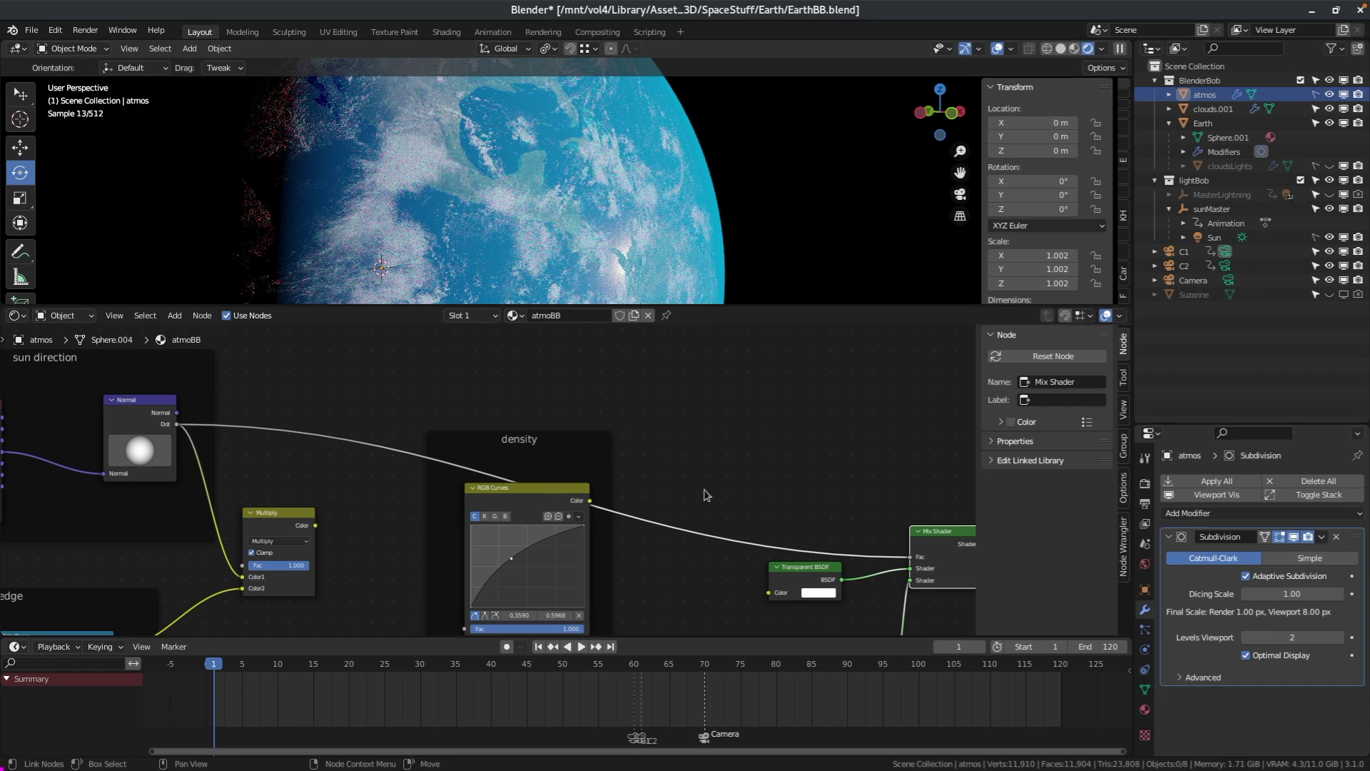
Preview the blurry-edge Layer Weight, ColorRamp and Multiply outputs on the atmosphere
middle_click_drag(718, 483, 951, 416)
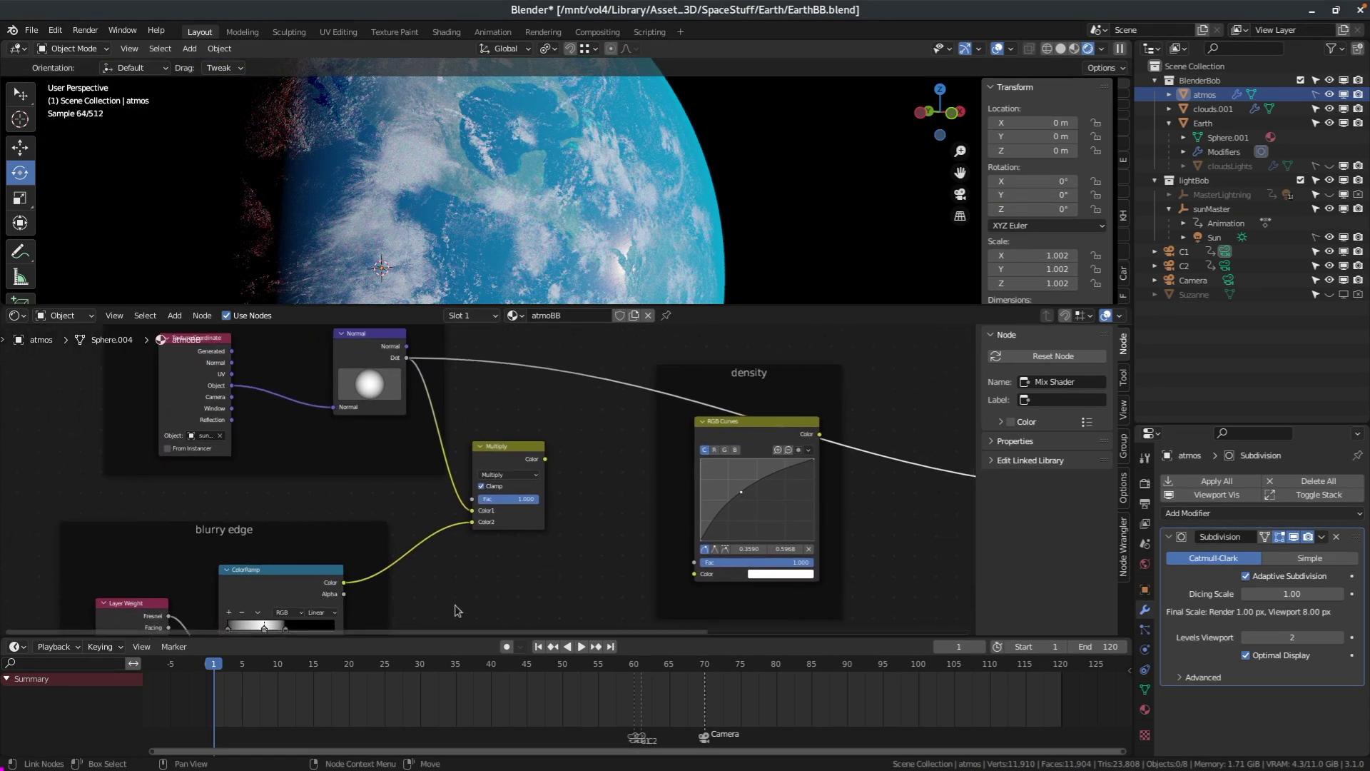
middle_click_drag(466, 598, 577, 488)
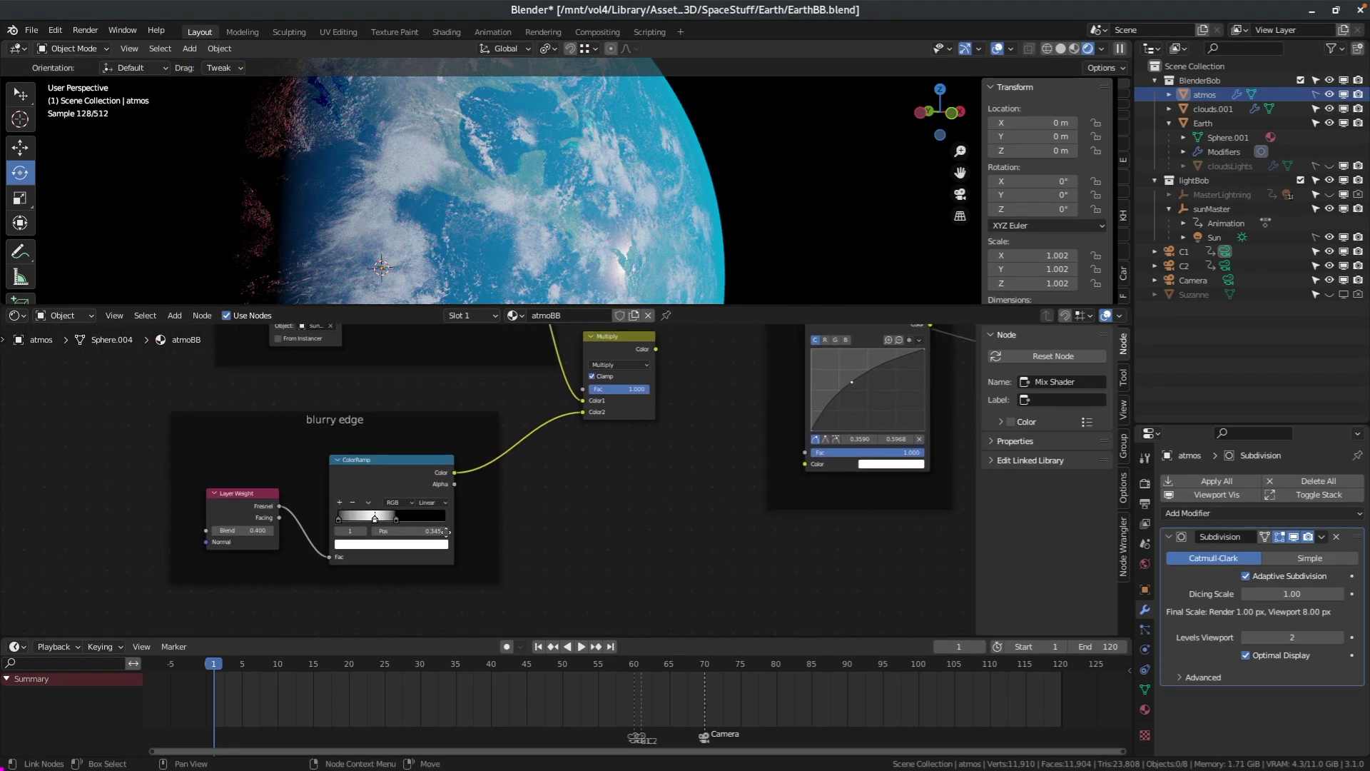
left_click(242, 494, "ctrl+shift")
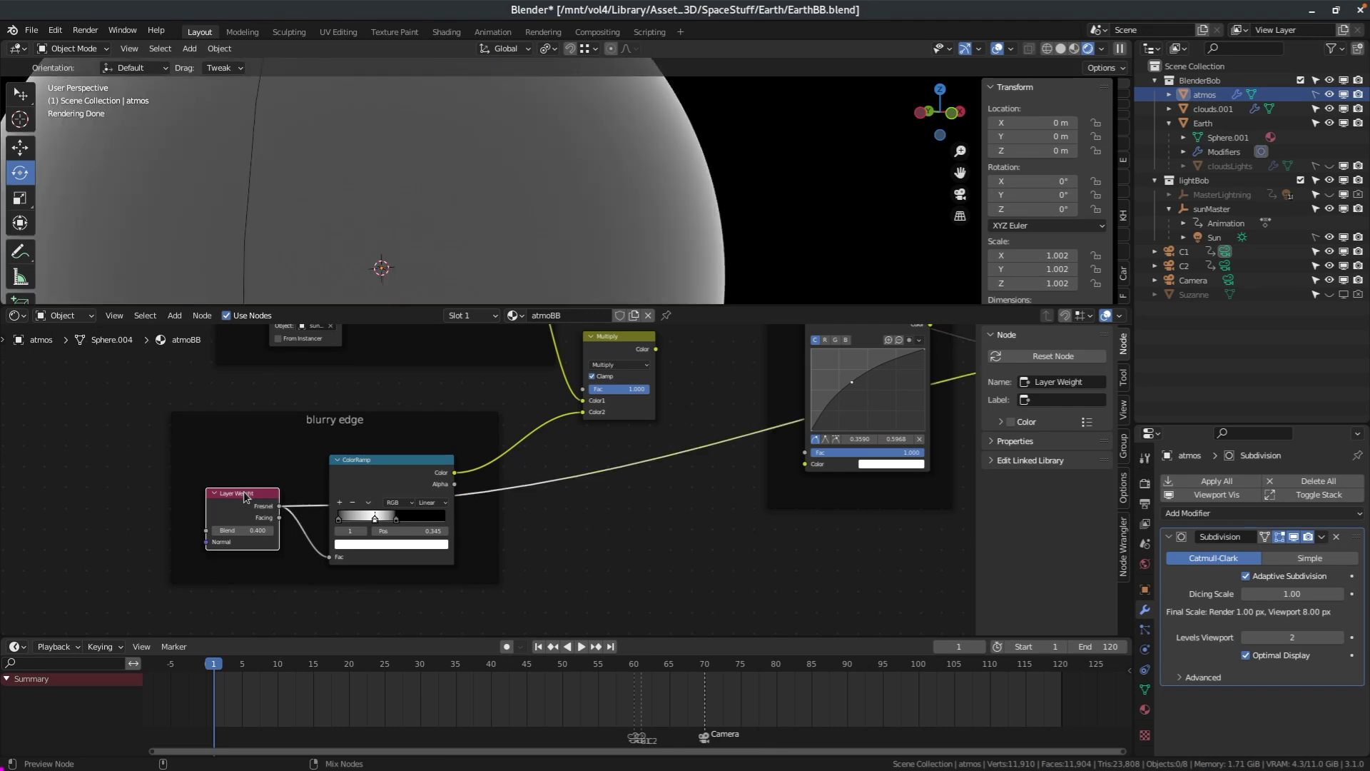
left_click(399, 459, "ctrl+shift")
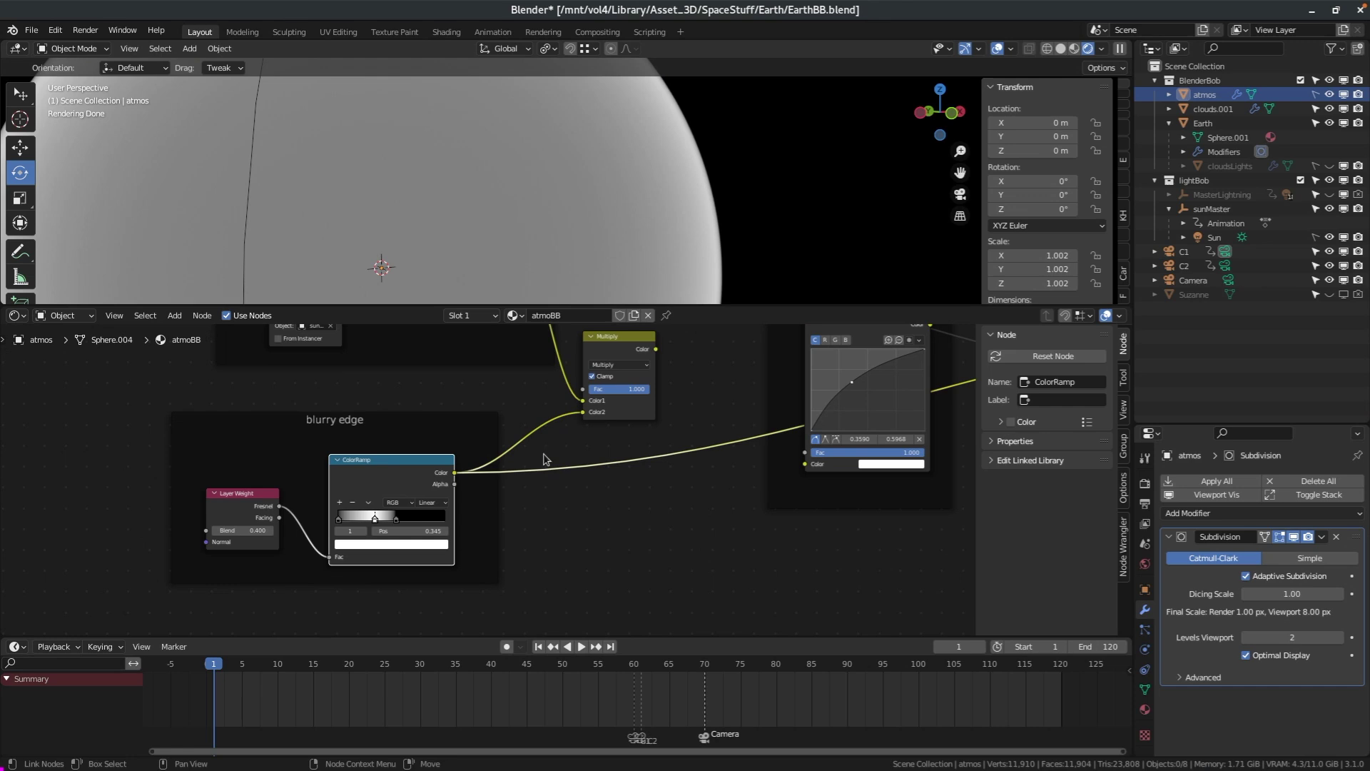
middle_click_drag(544, 461, 408, 556)
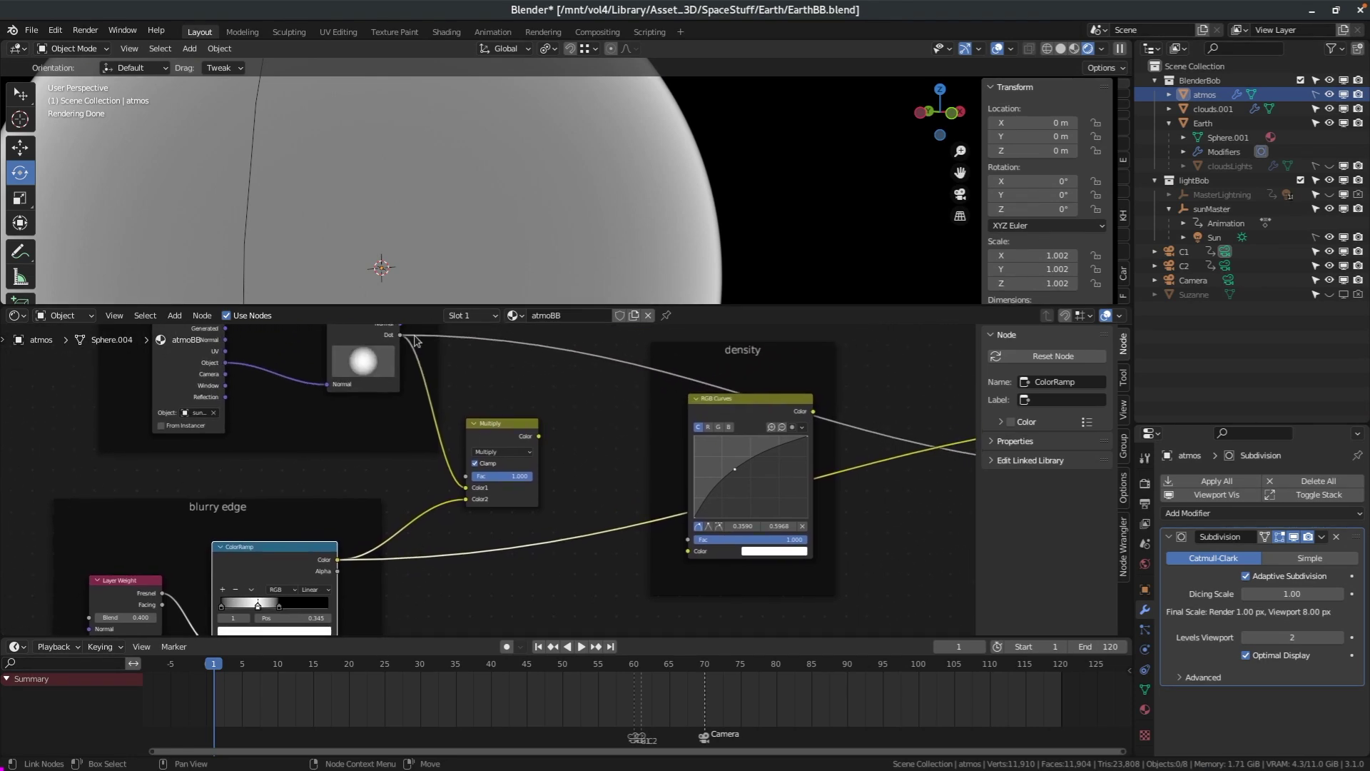
left_click(491, 425, "ctrl+shift")
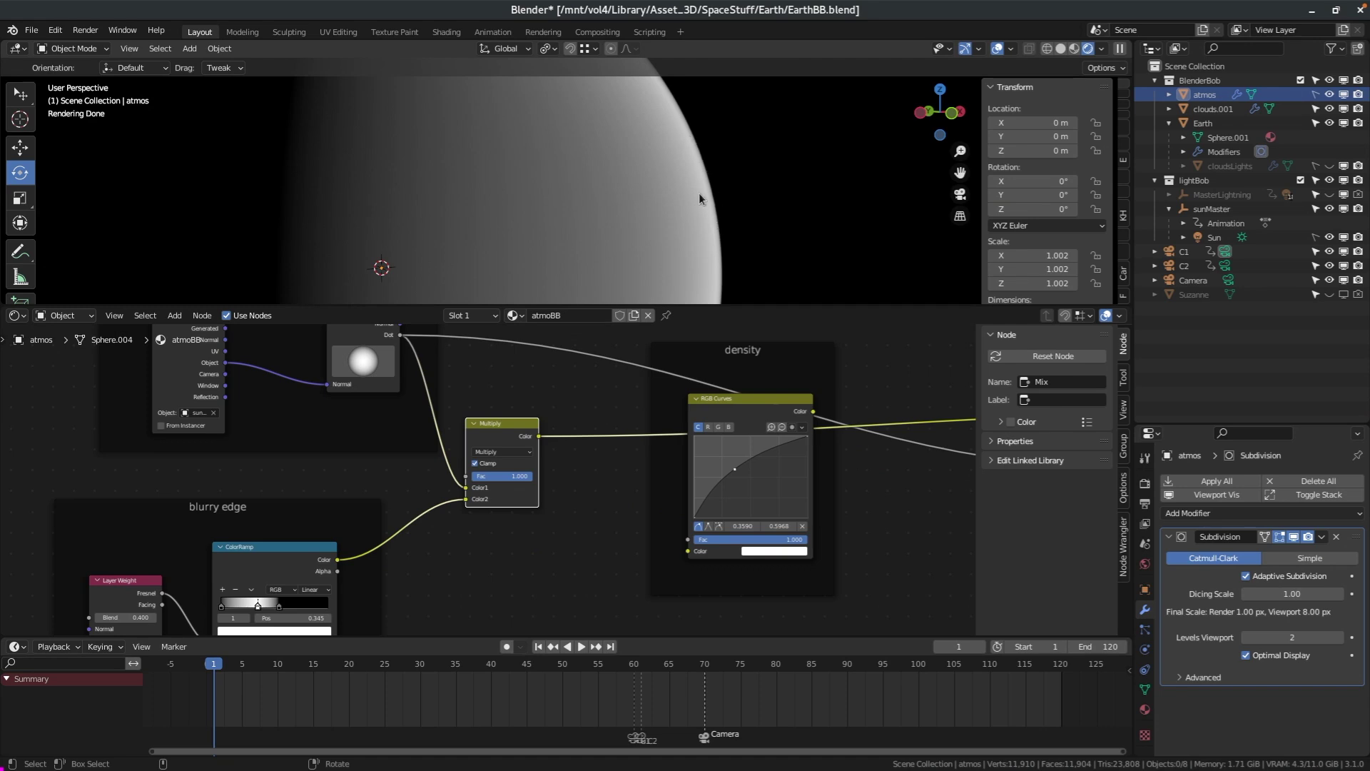
Reposition the blurry-edge ColorRamp's white stop to reshape the sphere's edge
middle_click_drag(777, 203, 806, 160, "ctrl")
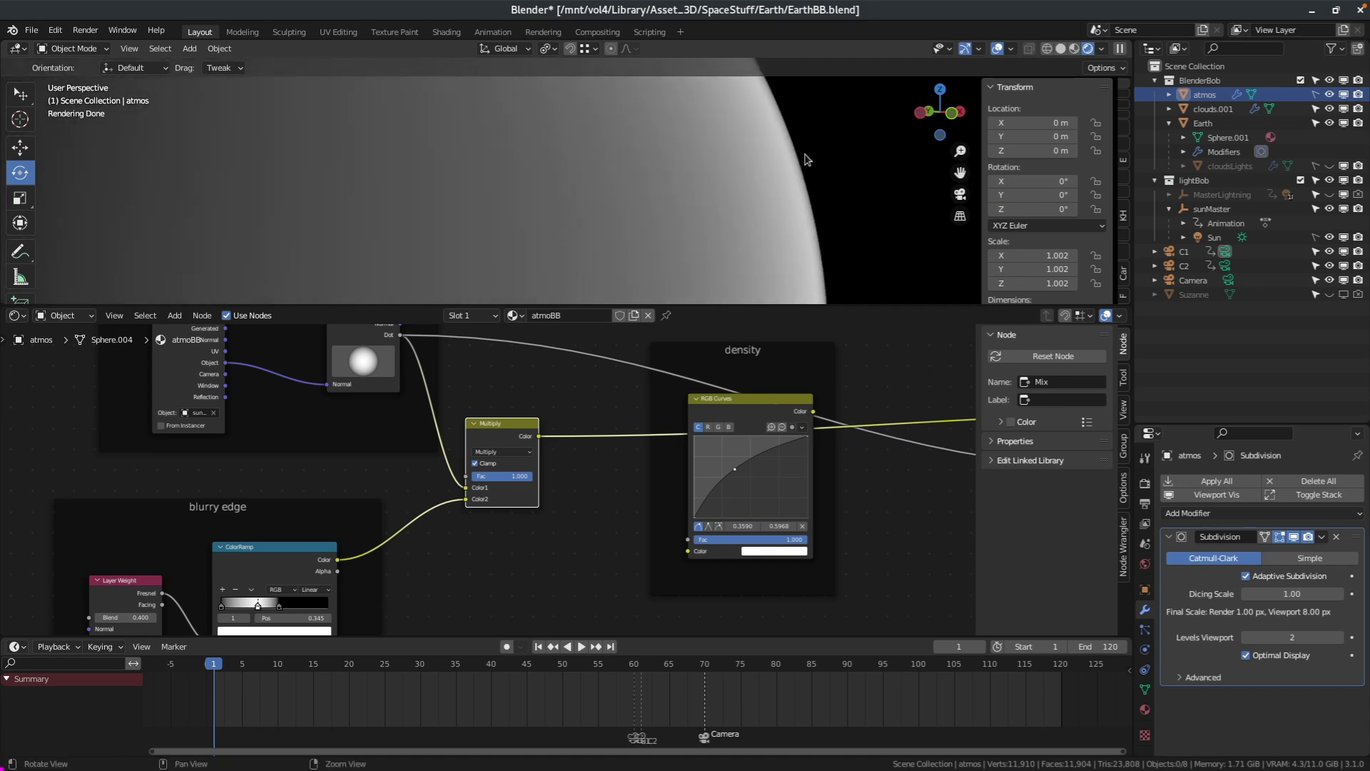
middle_click_drag(446, 602, 642, 507, "alt")
right_click_drag(510, 537, 639, 527, "alt")
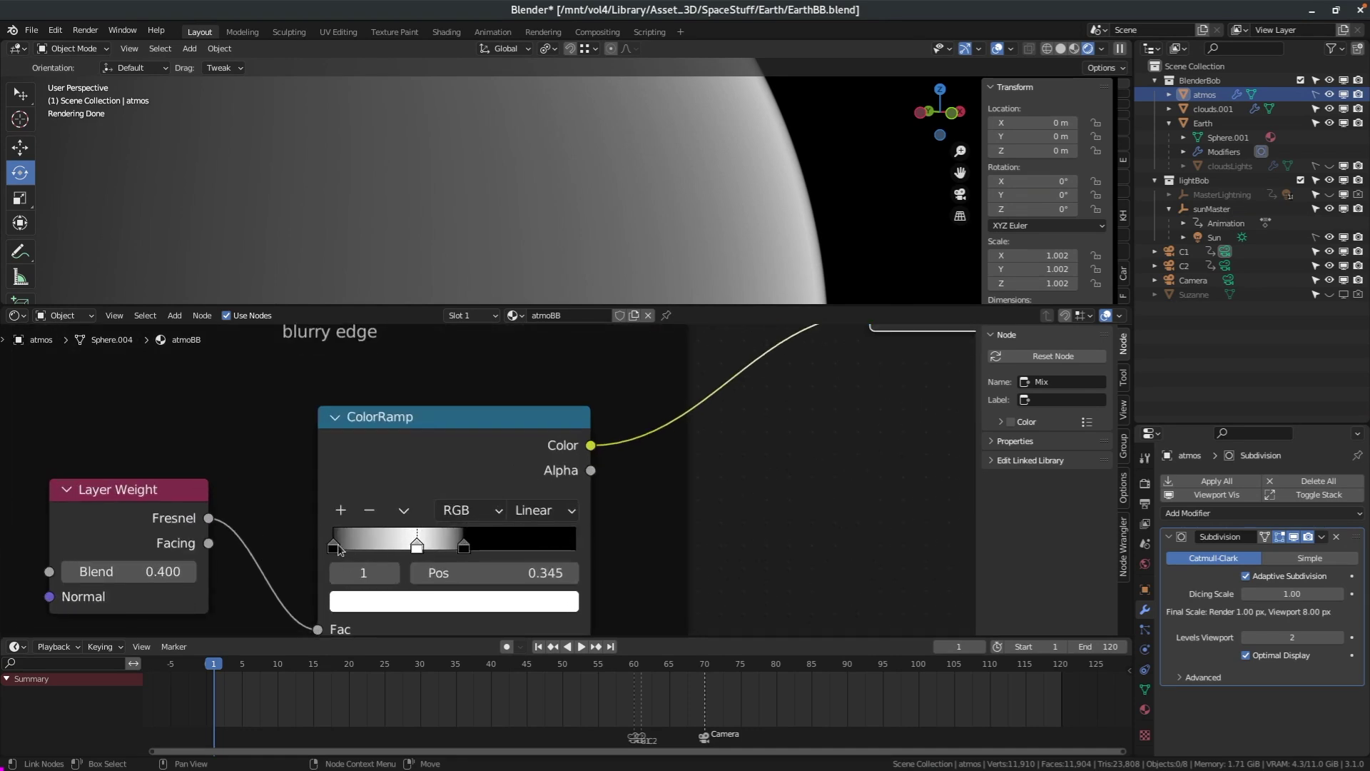
mouse_move(336, 548)
left_mouse_down()
mouse_move(351, 548)
mouse_move(332, 548)
left_mouse_up()
left_click_drag(419, 548, 463, 551)
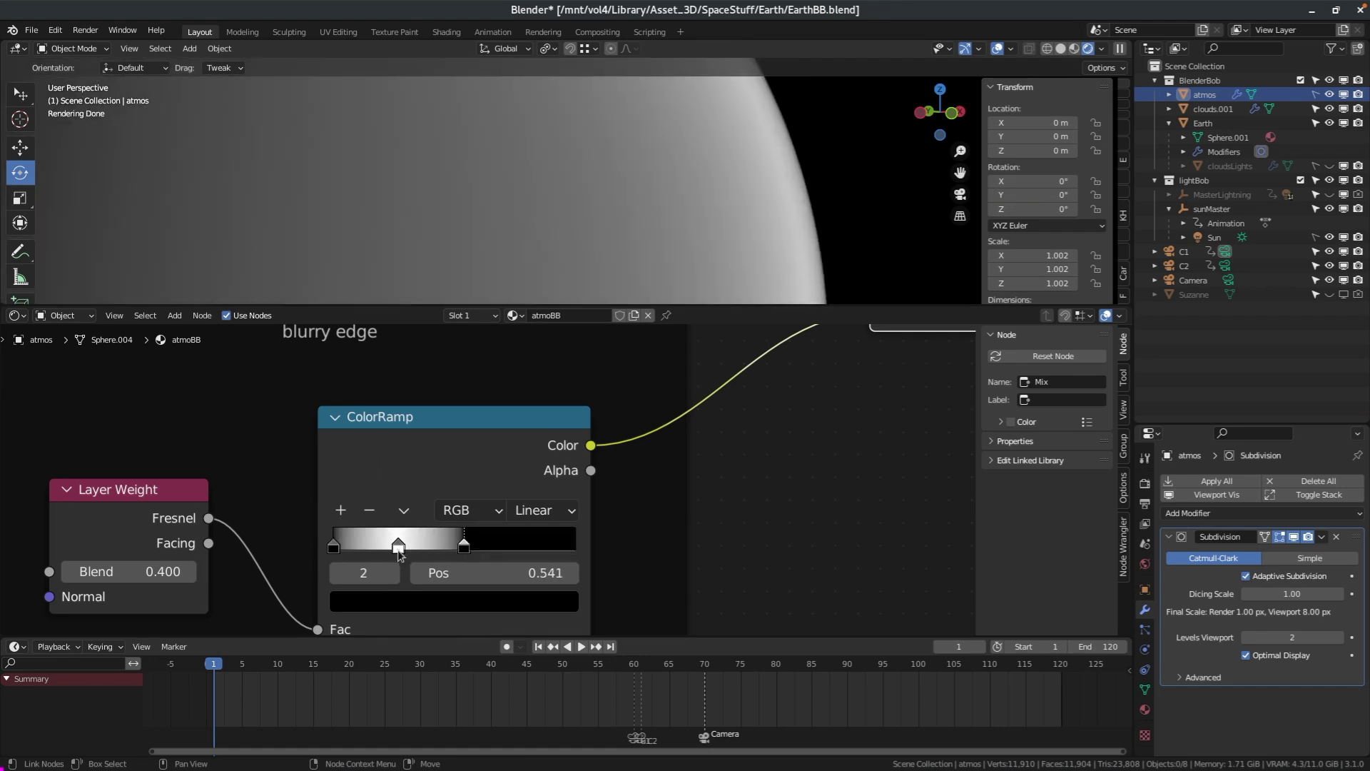
Connect the Multiply output to the density RGB Curves Color input
scroll(398, 554, "down", 4)
scroll(306, 530, "up", 1)
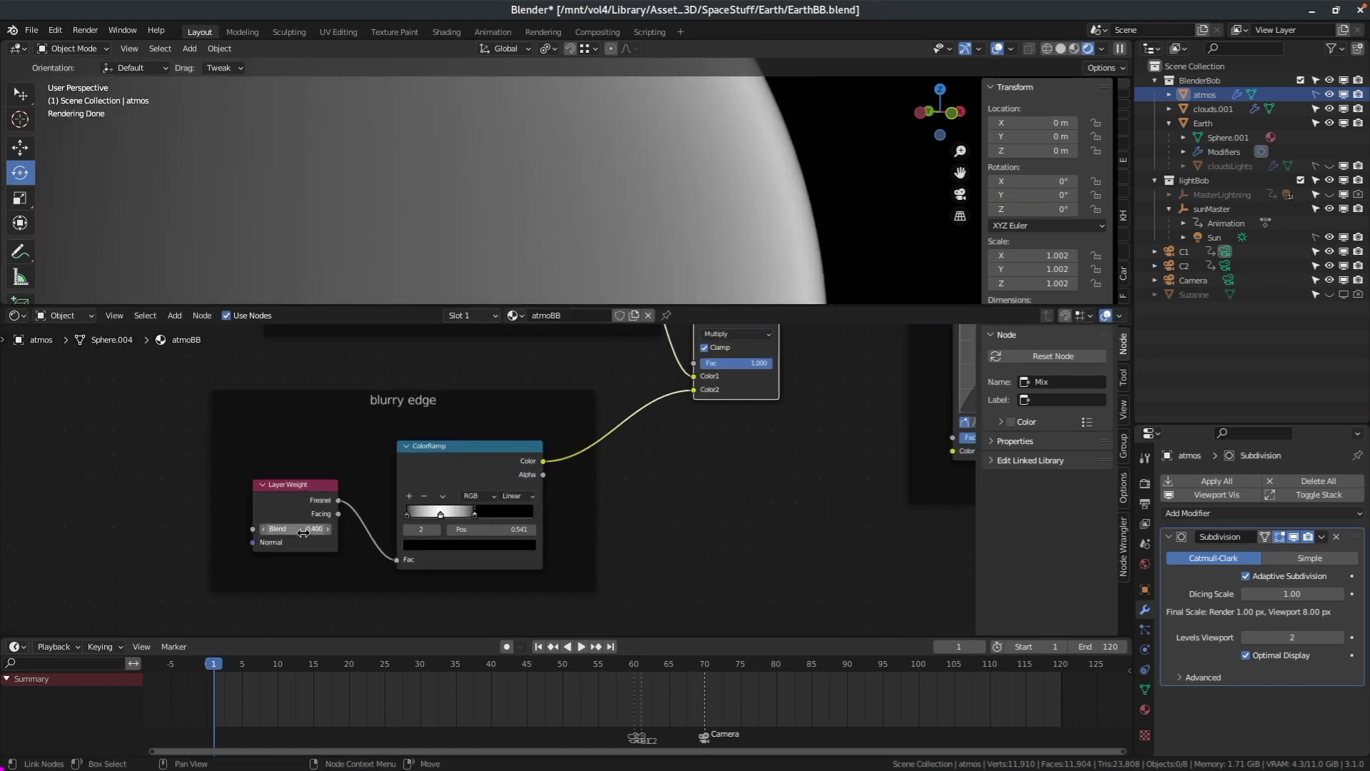
middle_click_drag(759, 497, 355, 609)
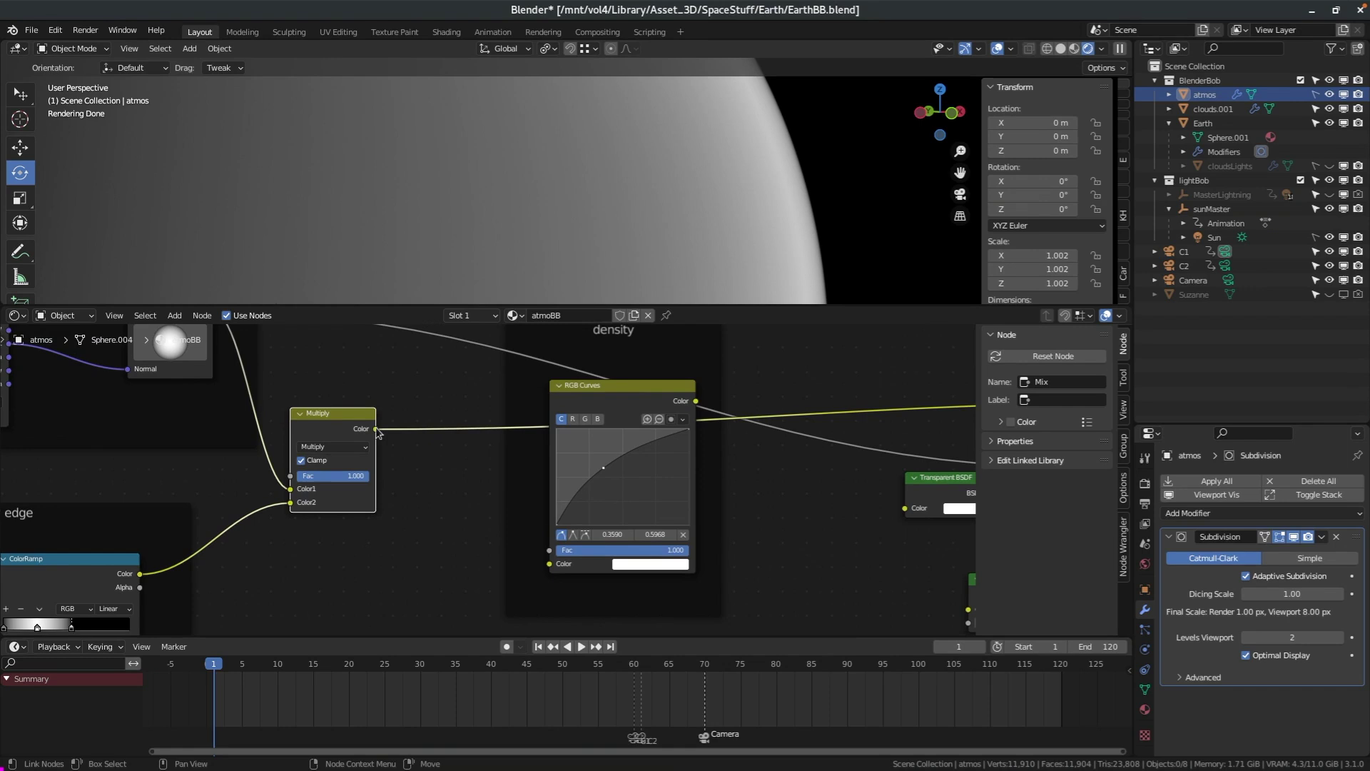
left_click_drag(376, 428, 551, 564)
Feed the Mix Shader back into the Material Output
middle_click_drag(711, 493, 285, 547)
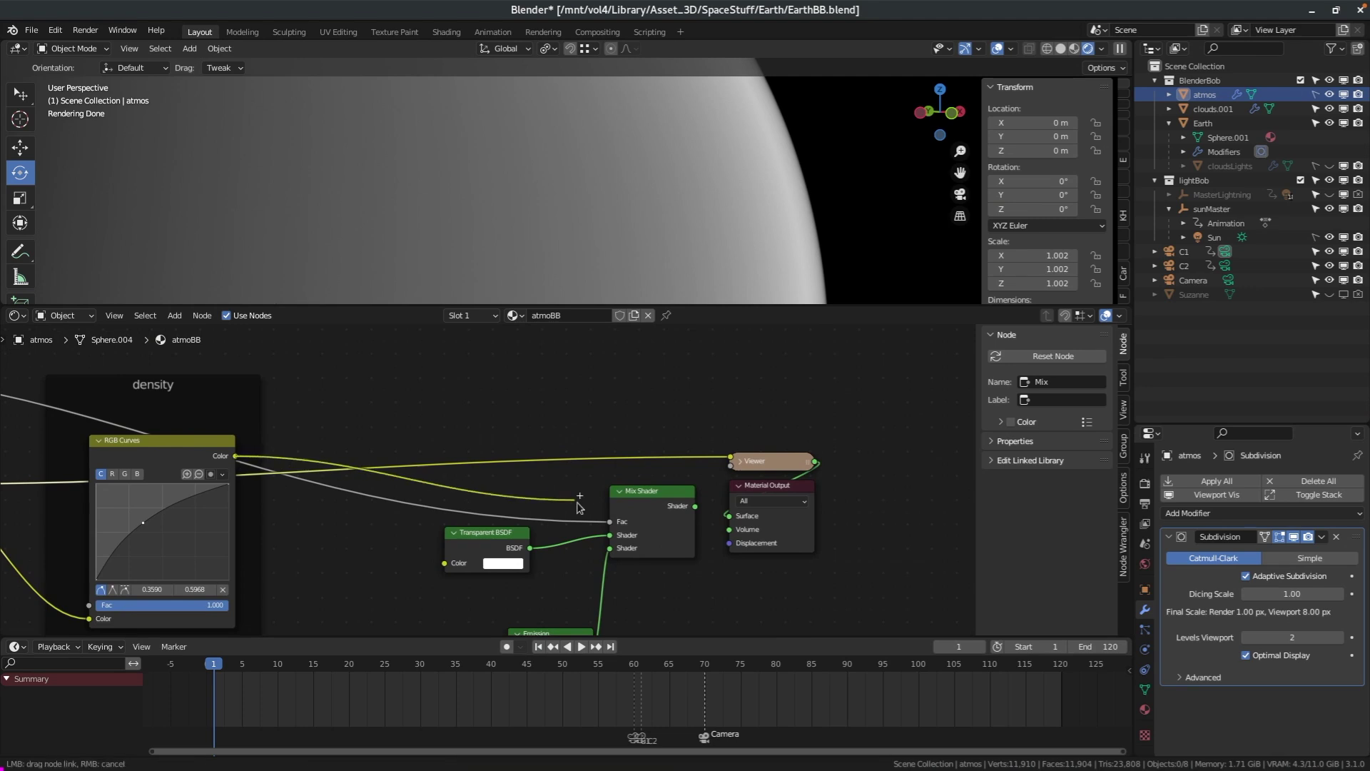
left_click(649, 492, "ctrl+shift")
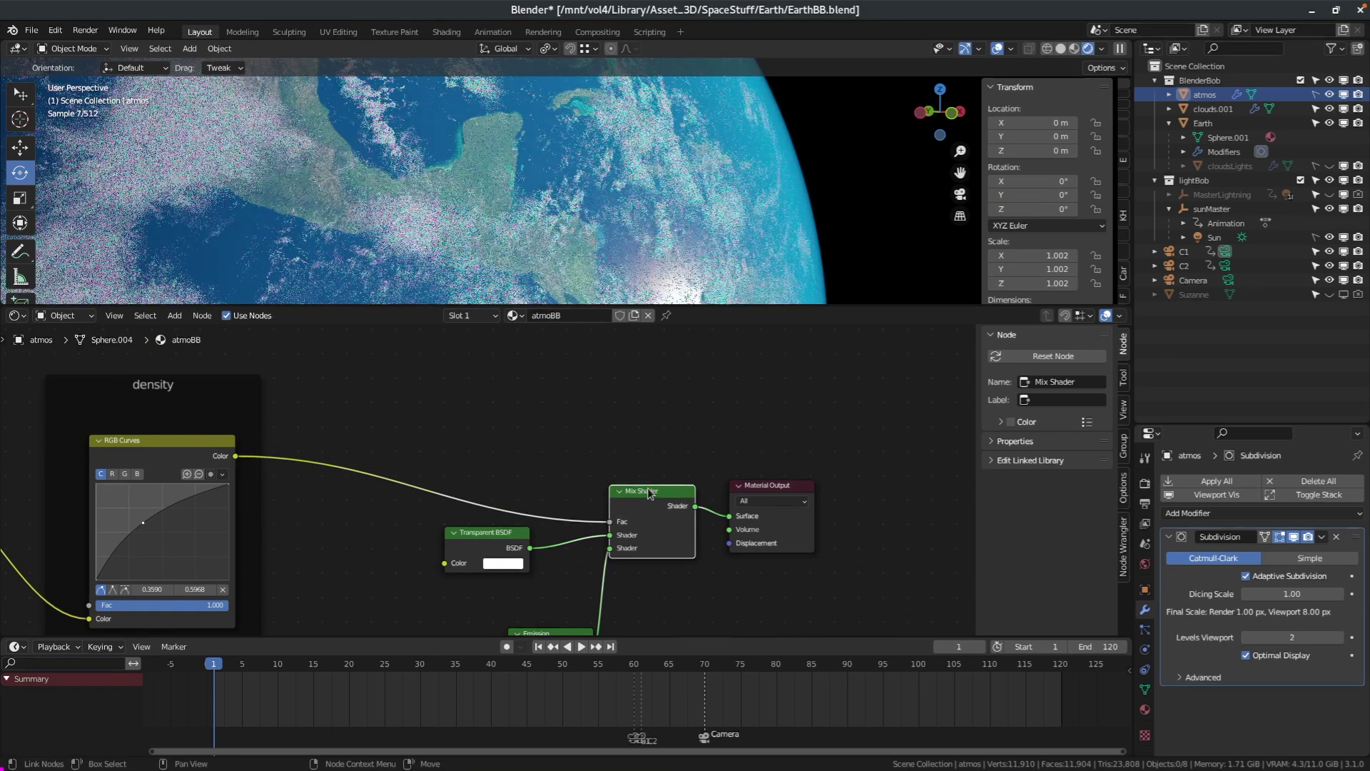
scroll(874, 174, "up", 3)
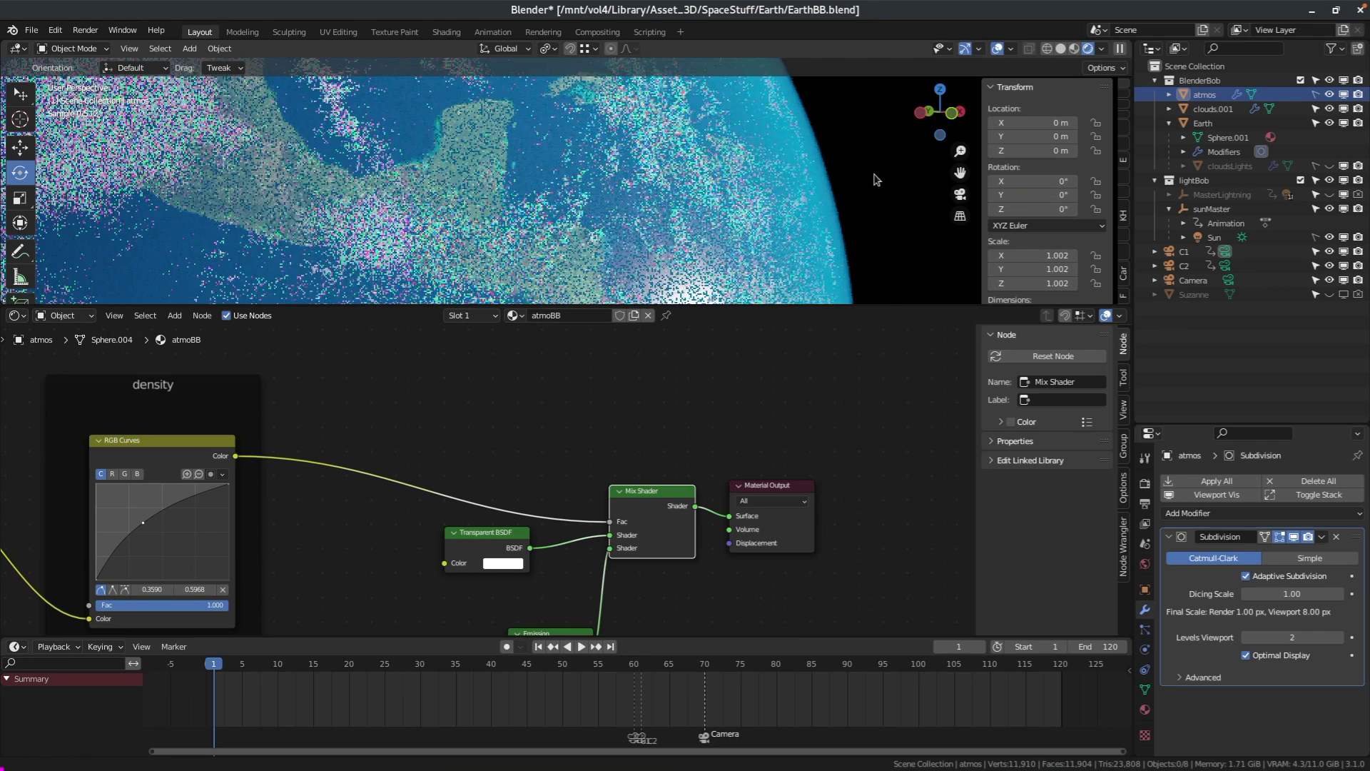
scroll(887, 203, "down", 2)
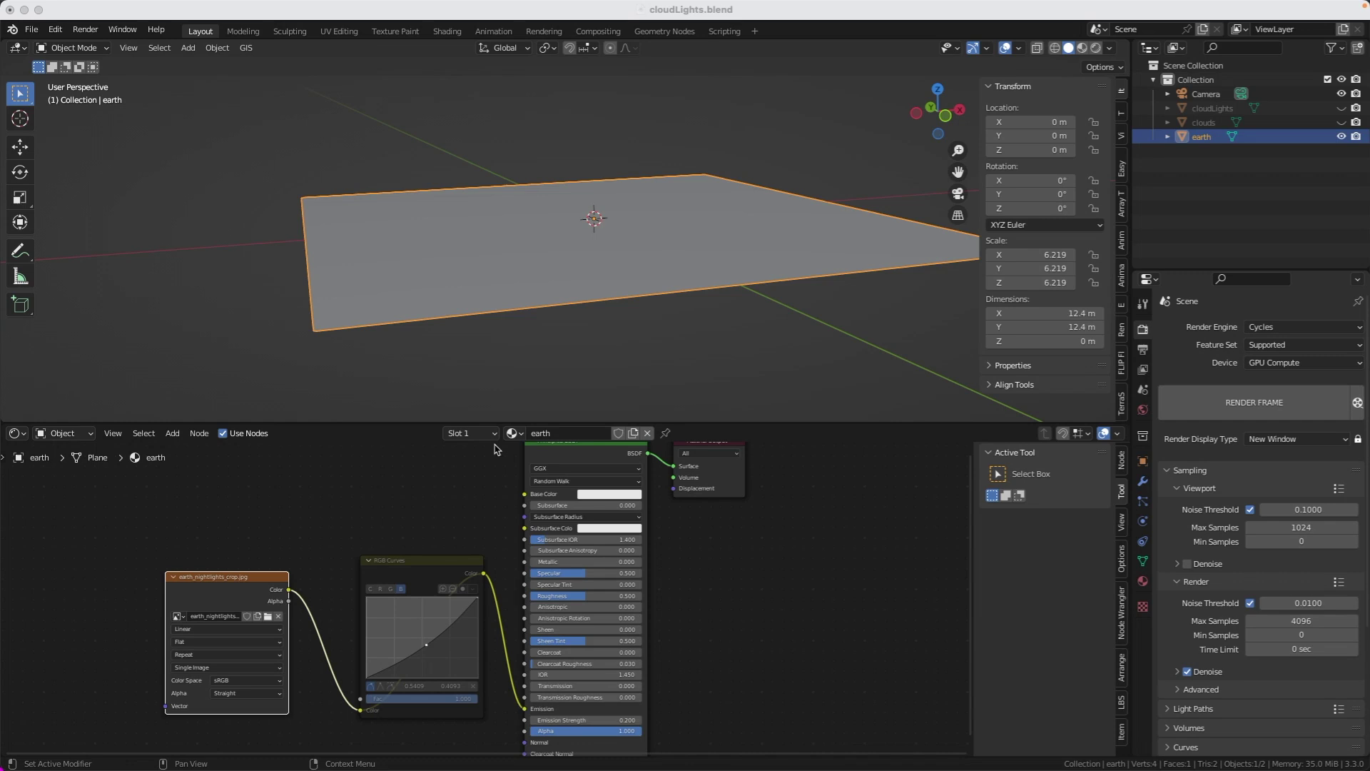
Switch the viewport to Rendered shading and frame the night-lights map up close
left_click(347, 370)
mouse_move(575, 327)
middle_mouse_down()
mouse_move(602, 346)
mouse_move(585, 346)
middle_mouse_up()
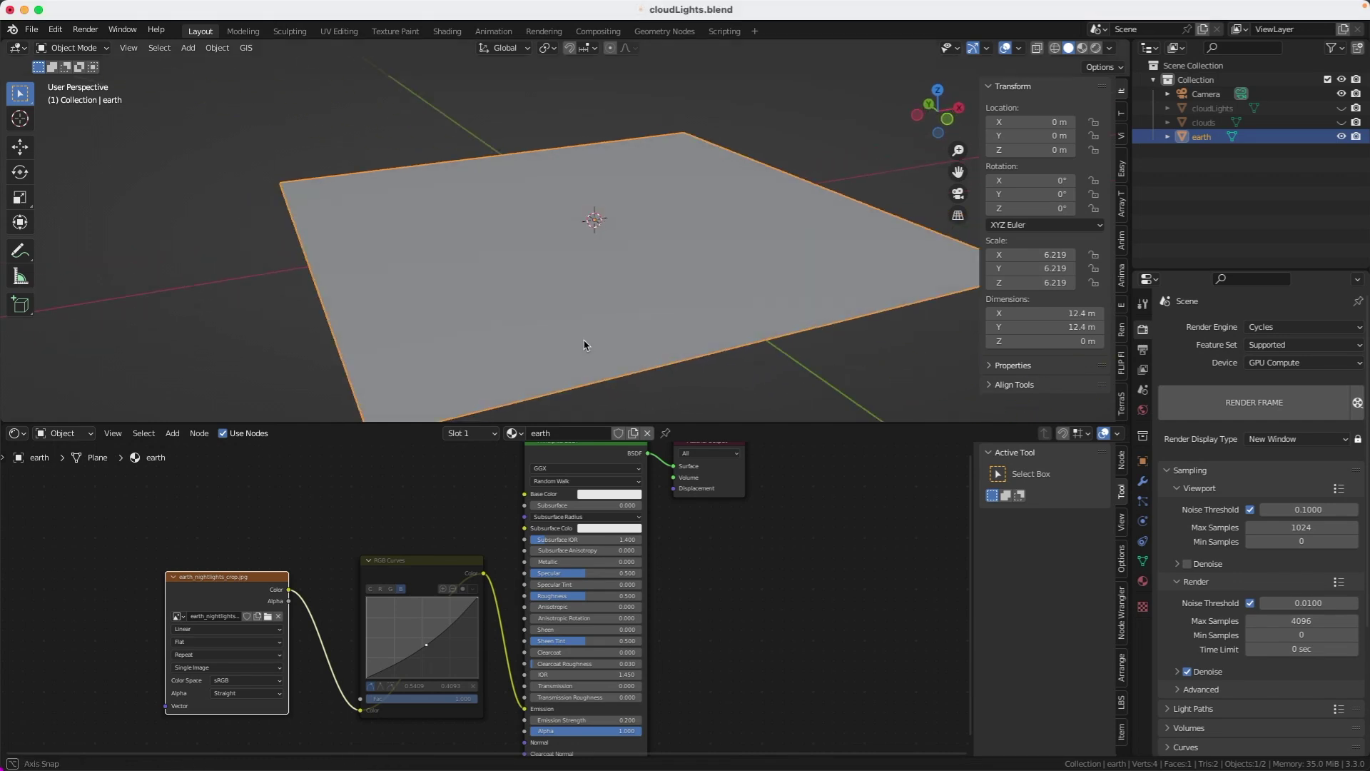
scroll(221, 581, "up", 2)
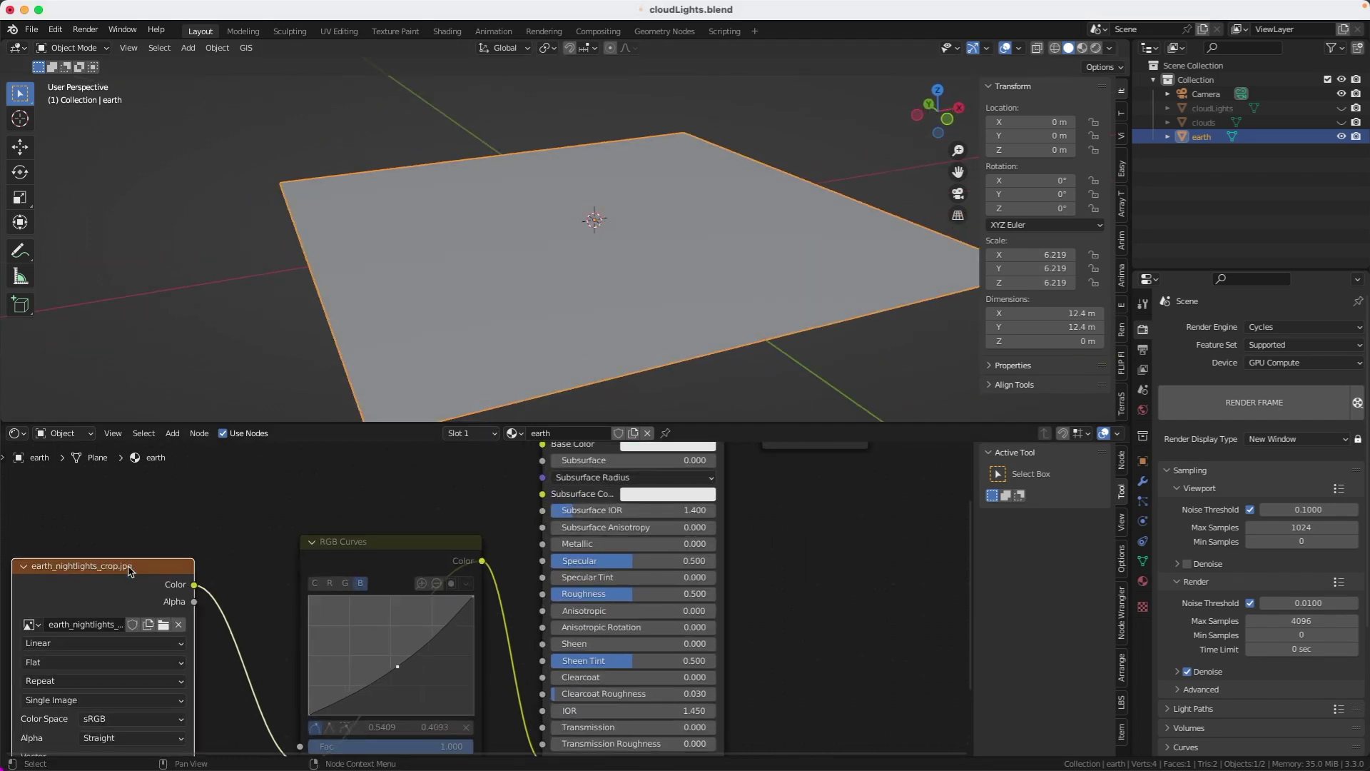
scroll(322, 513, "down", 1)
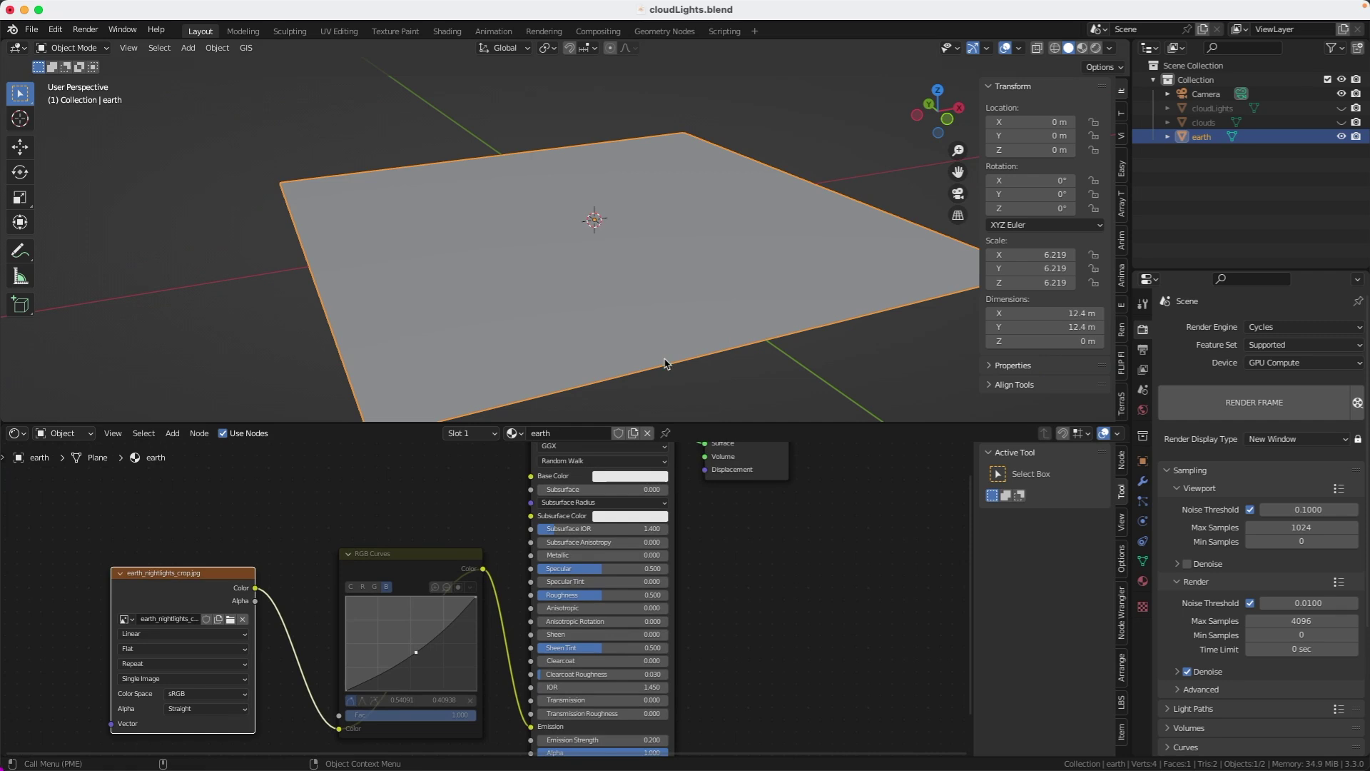
left_click(1096, 48)
middle_click_drag(599, 299, 578, 317)
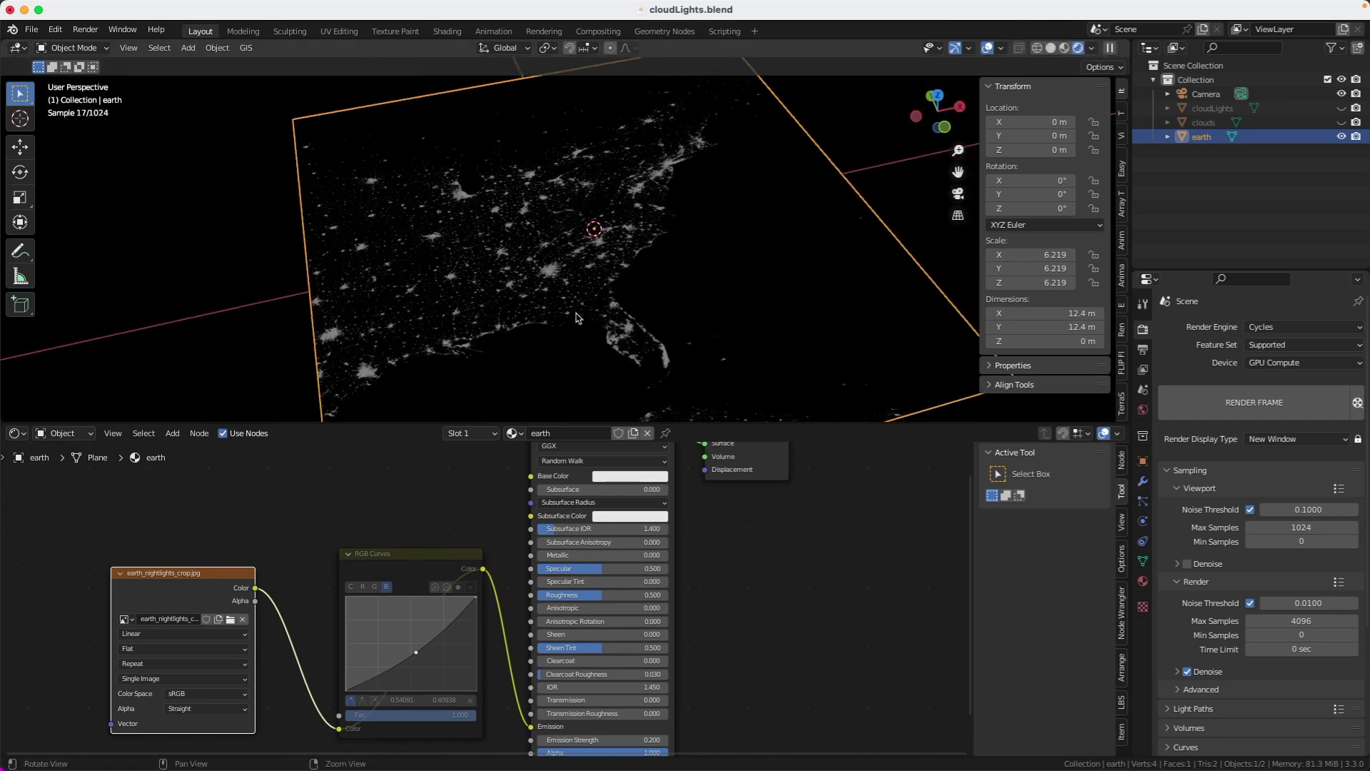
right_click_drag(578, 318, 687, 320, "alt")
scroll(550, 337, "up", 2)
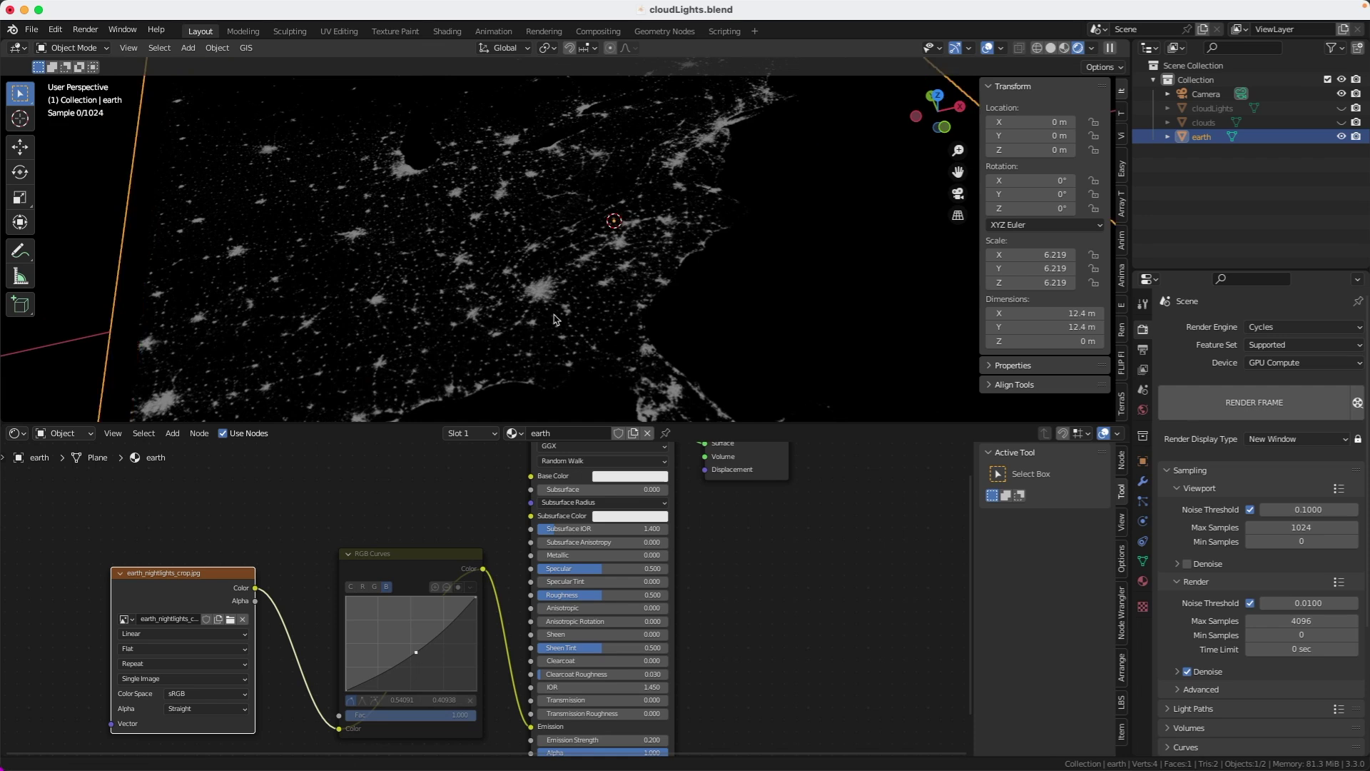
Unmute the RGB Curves node with M and show its green channel curve
left_click(414, 563)
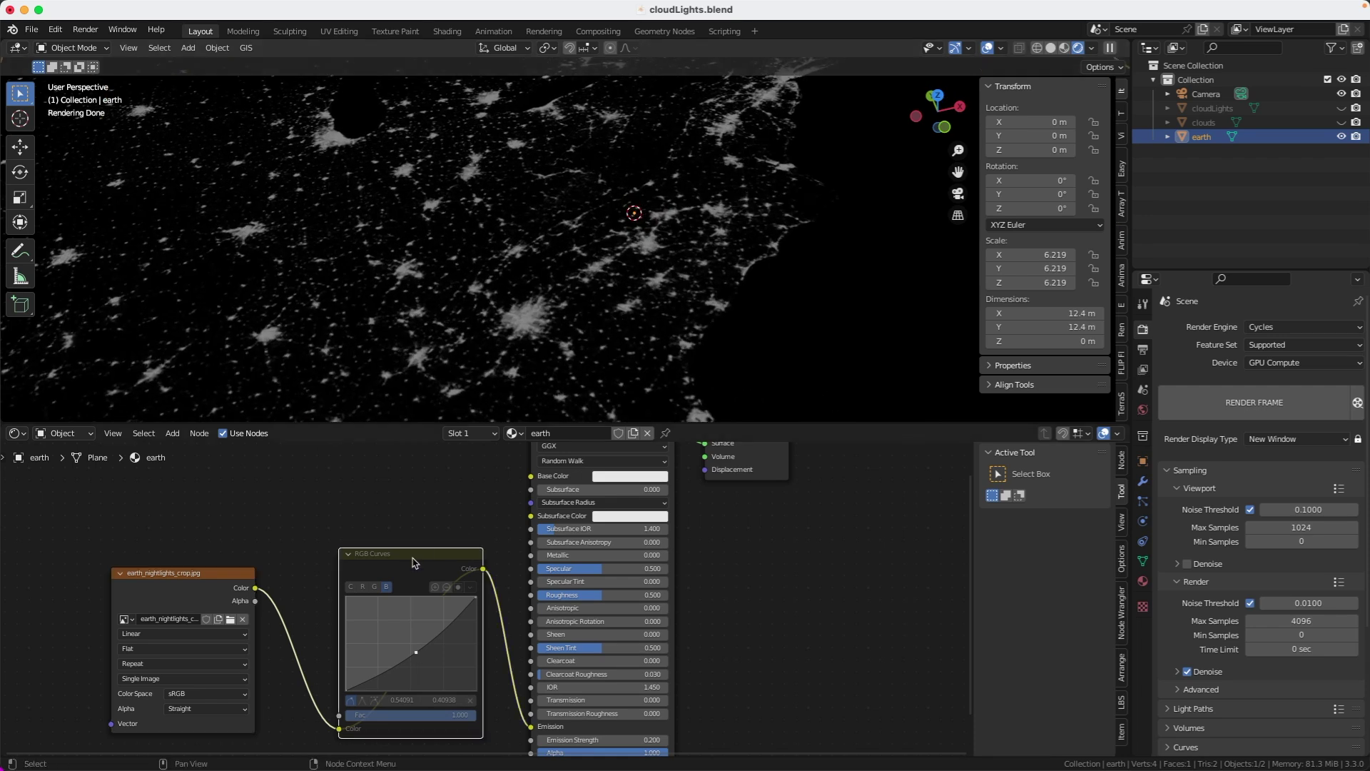
key("m")
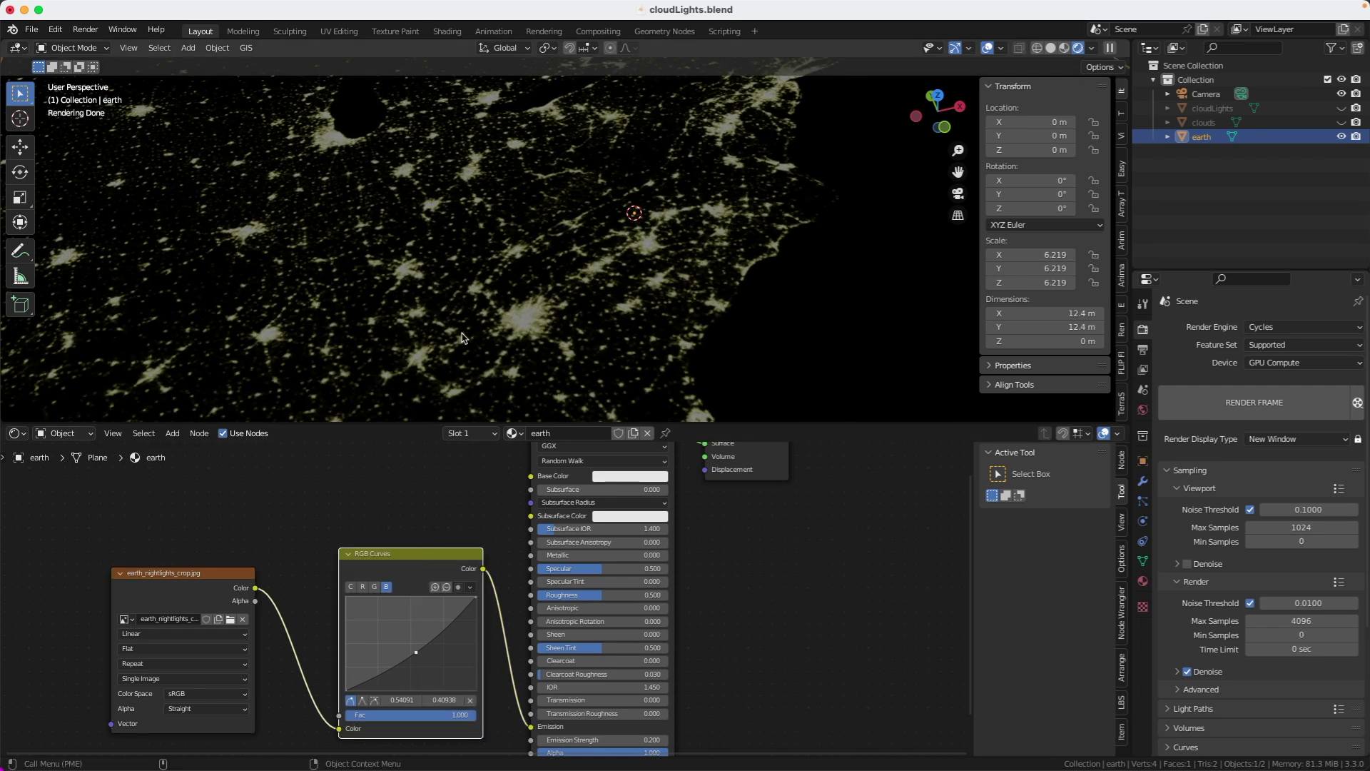
left_click(375, 587)
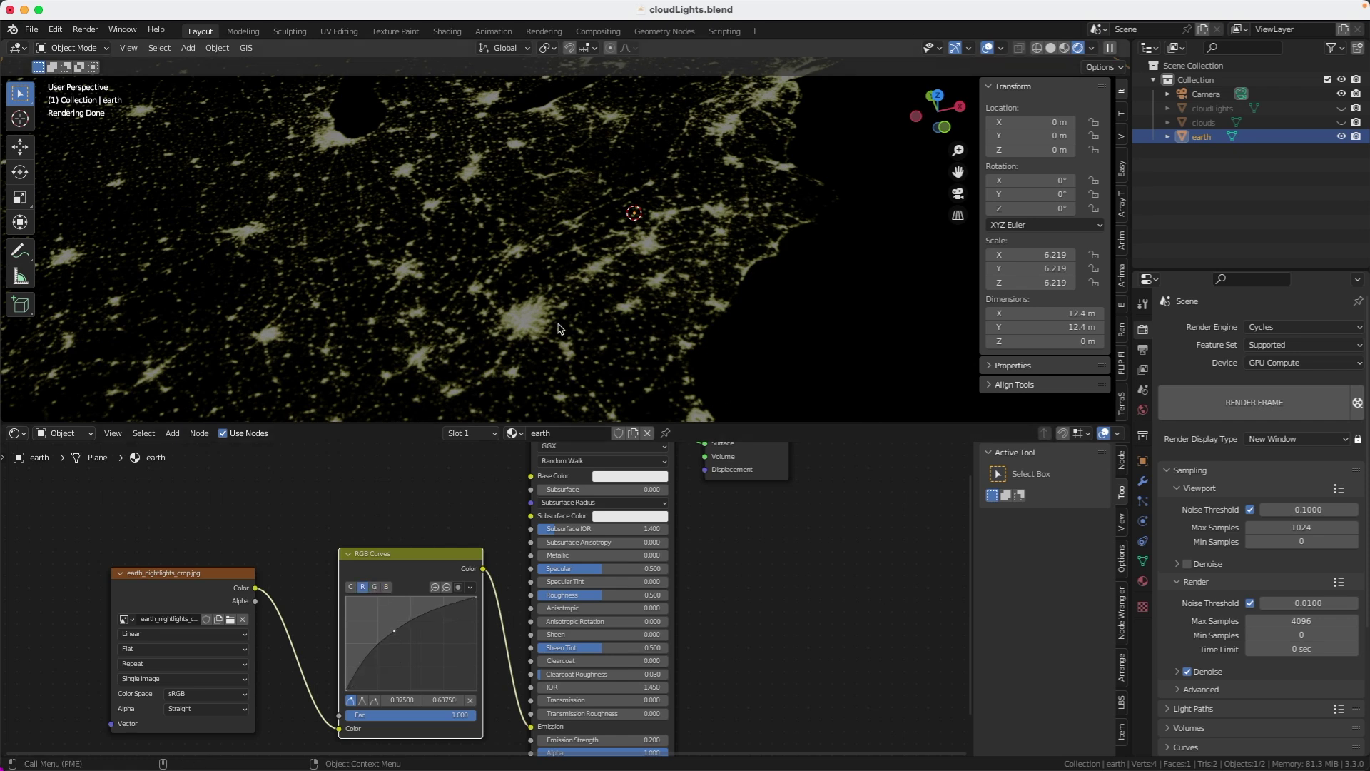
Make the clouds object visible over the lit map and select it
scroll(631, 333, "down", 5)
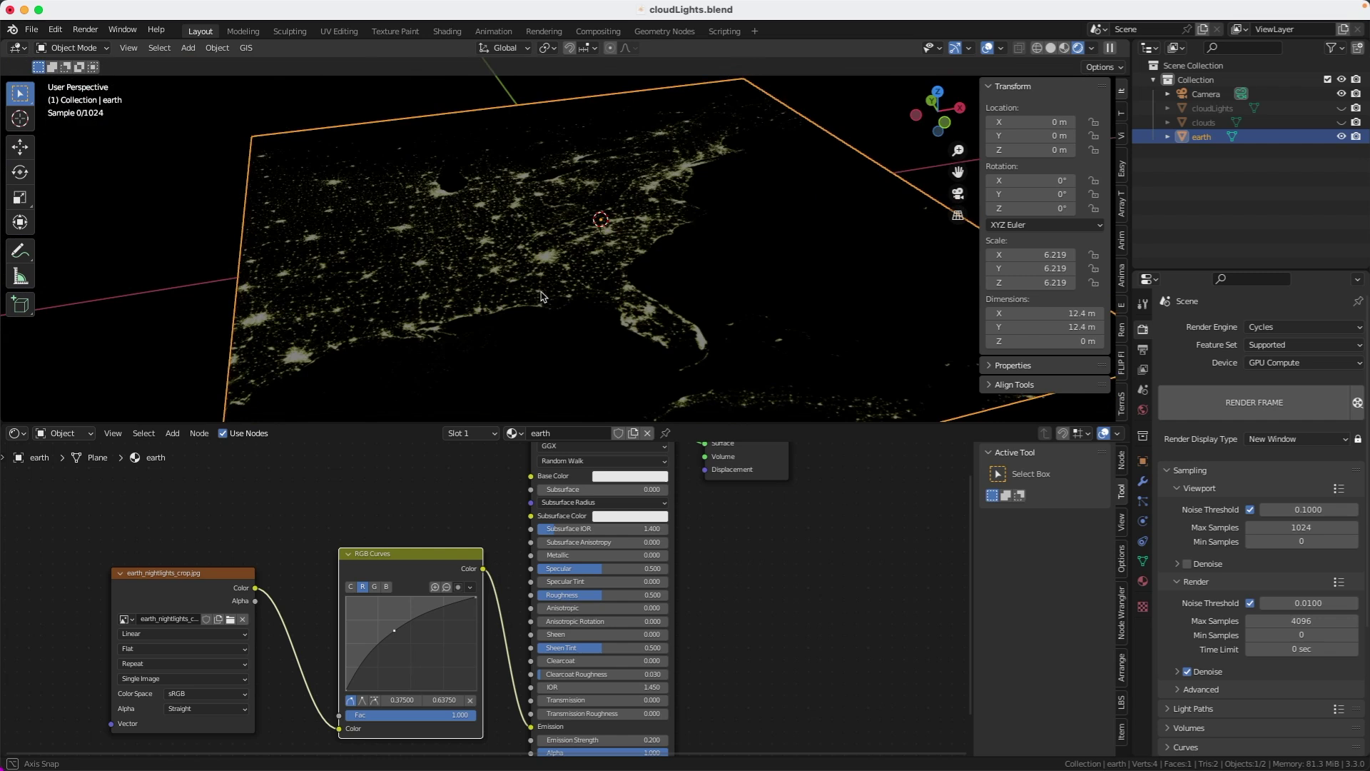
middle_click_drag(541, 294, 495, 301, "alt")
left_click(1341, 122)
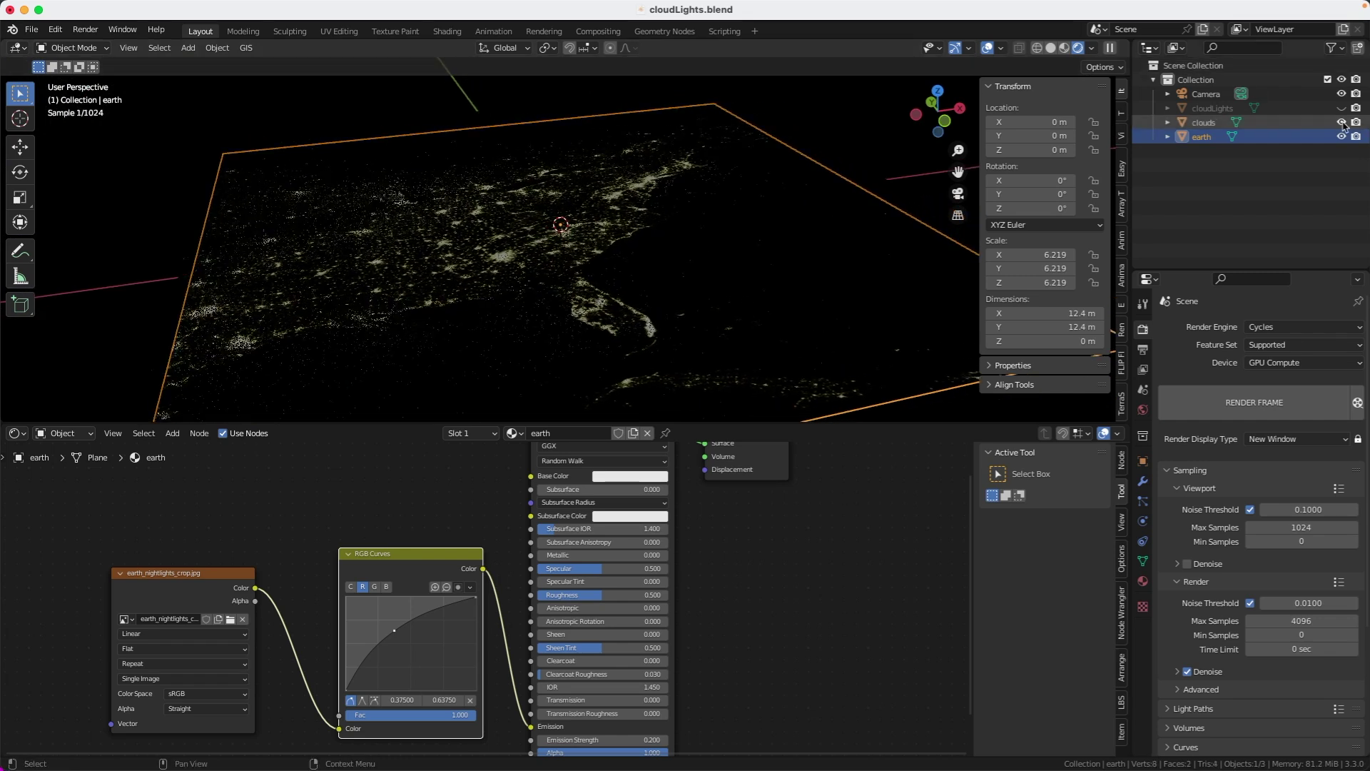
middle_click_drag(815, 252, 819, 200)
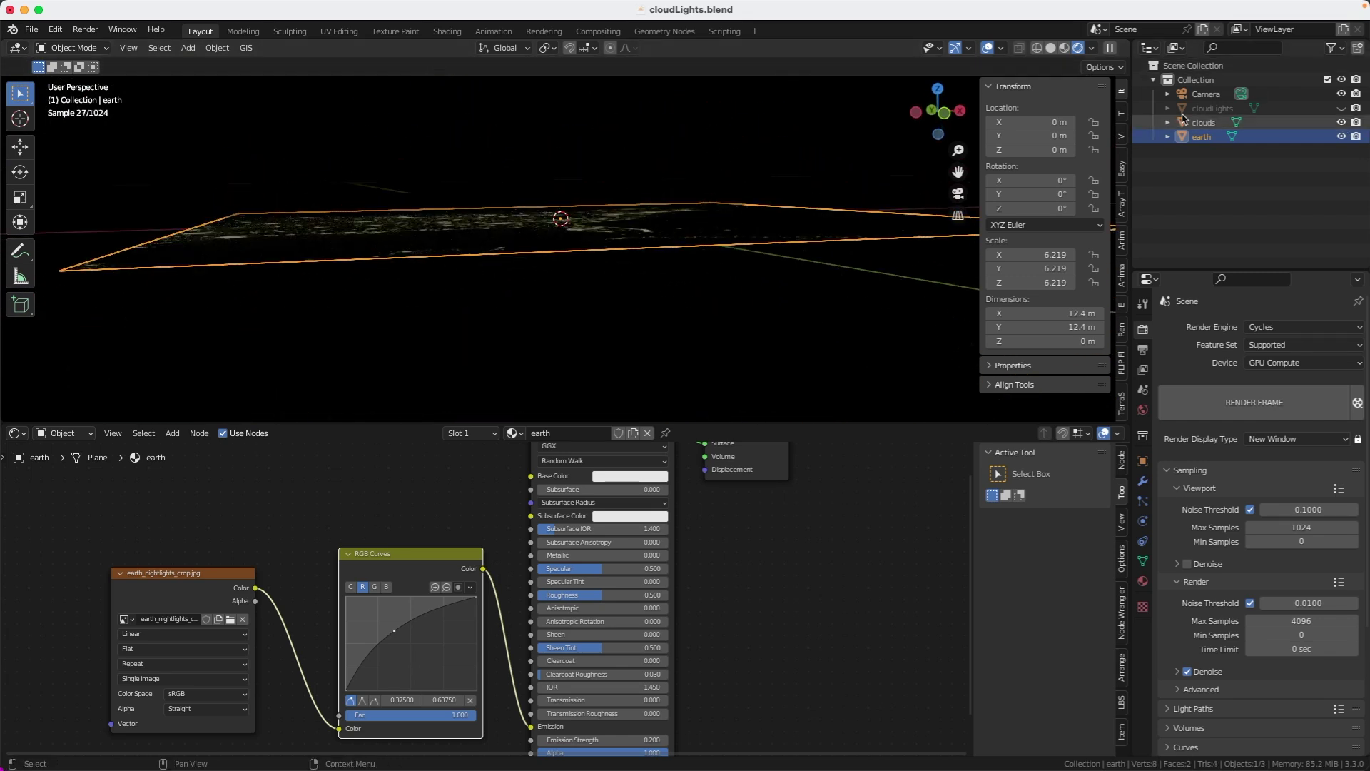
left_click(1206, 122)
middle_click_drag(792, 120, 703, 199)
Add a Sun light to the scene, then delete it again
left_click(193, 50)
mouse_move(214, 240)
left_click(314, 256)
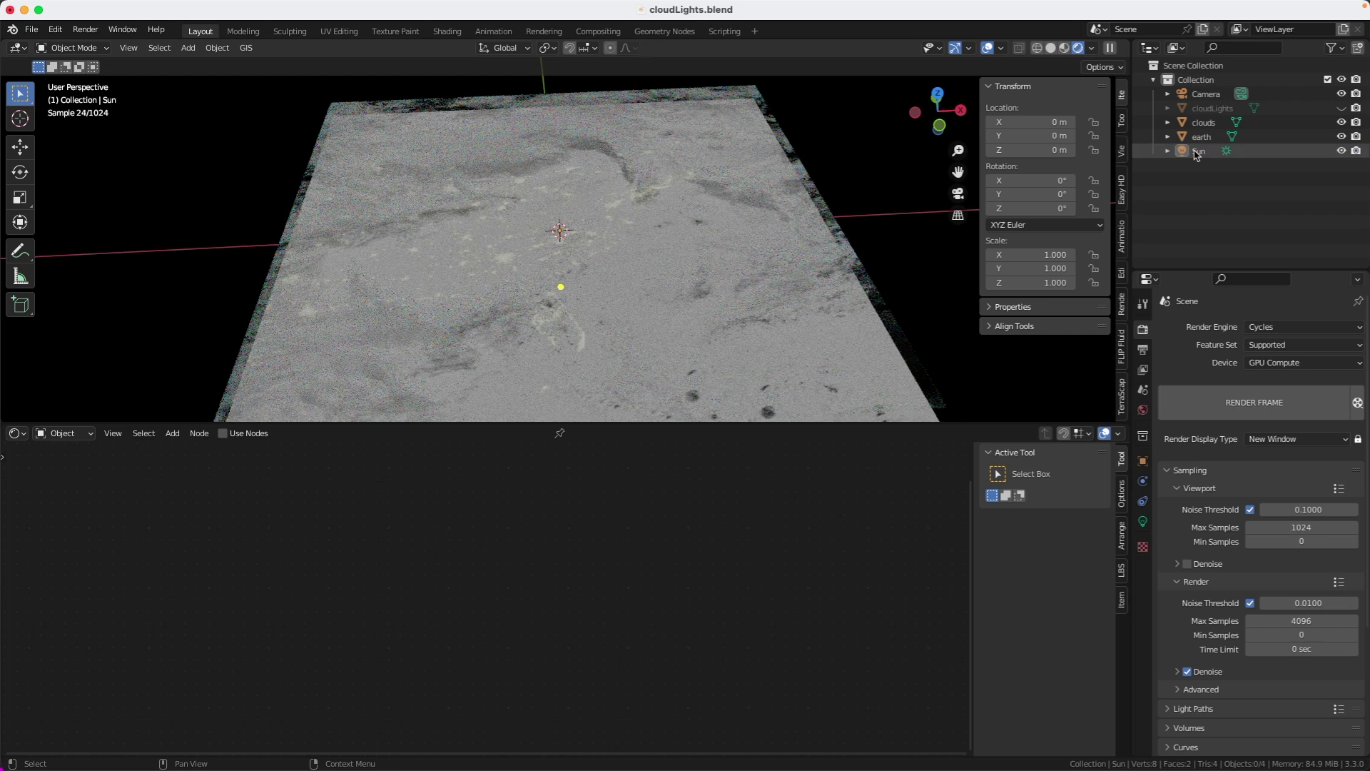
key("Delete")
middle_click_drag(646, 248, 630, 224)
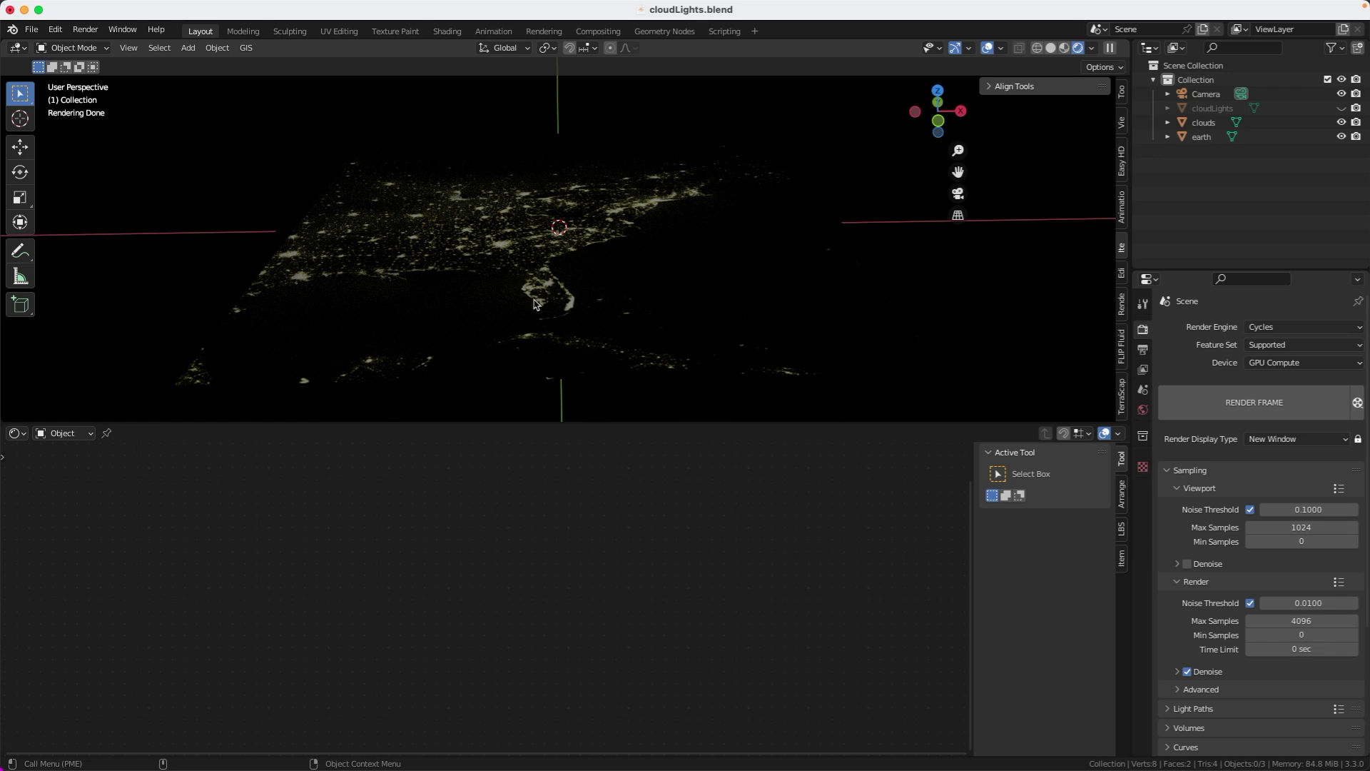
middle_click_drag(550, 302, 716, 269)
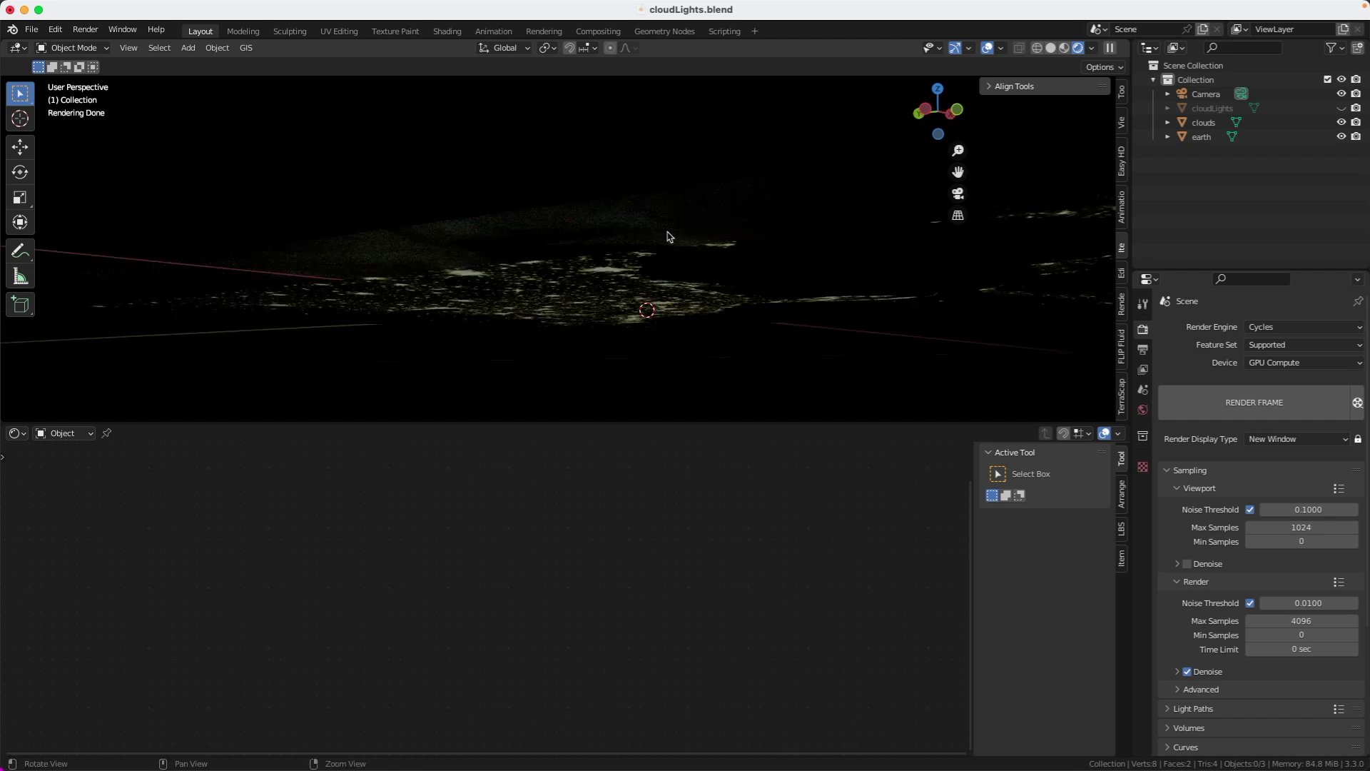
middle_click_drag(653, 227, 537, 311)
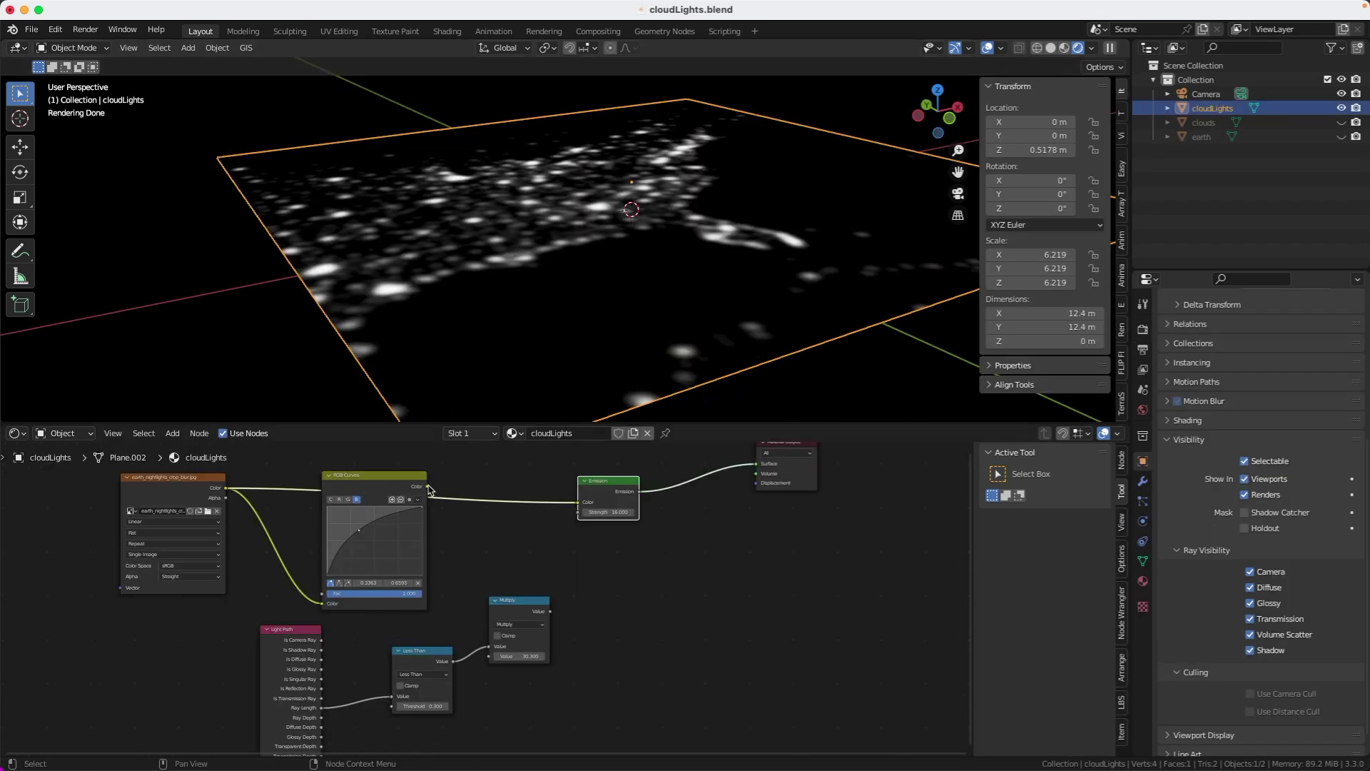
Link RGB Curves Color into Emission Color and make the clouds and earth objects visible
left_click_drag(429, 489, 583, 509)
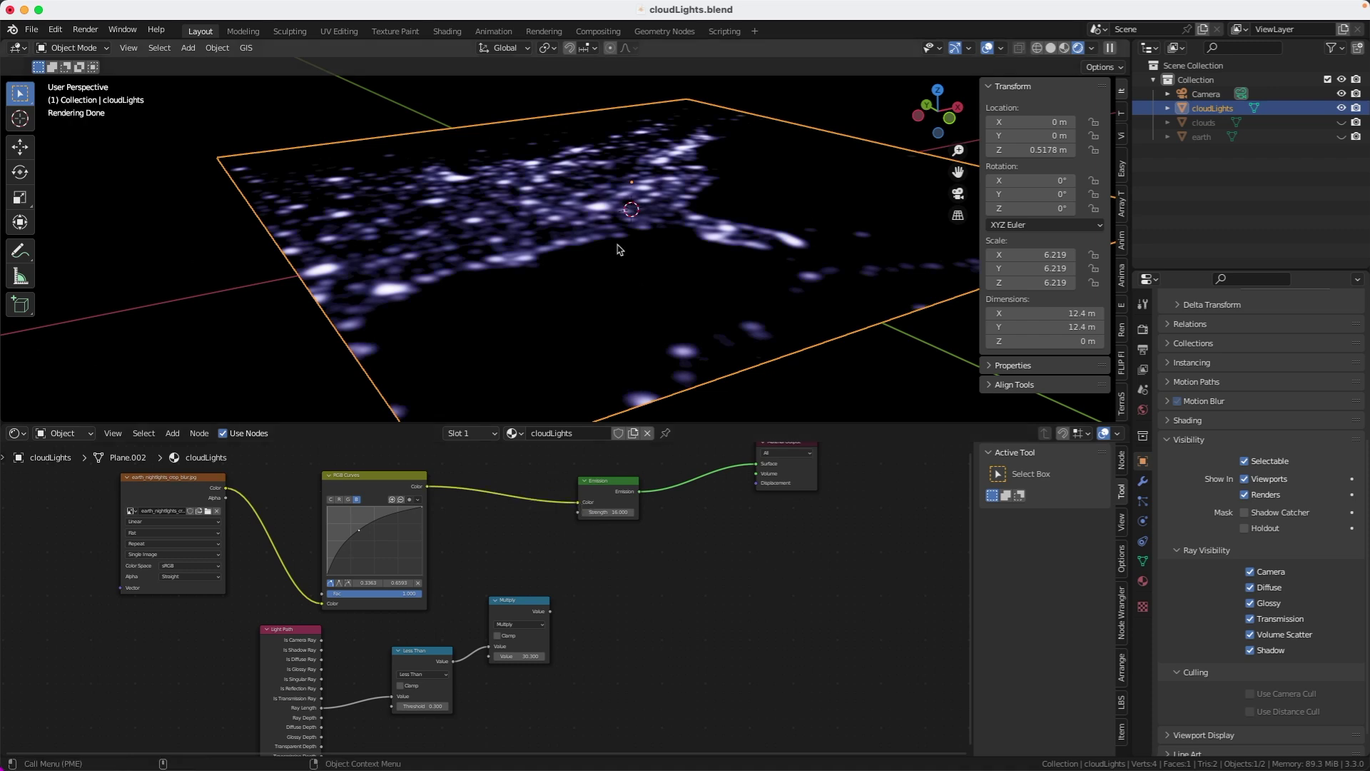
middle_click_drag(618, 249, 534, 246)
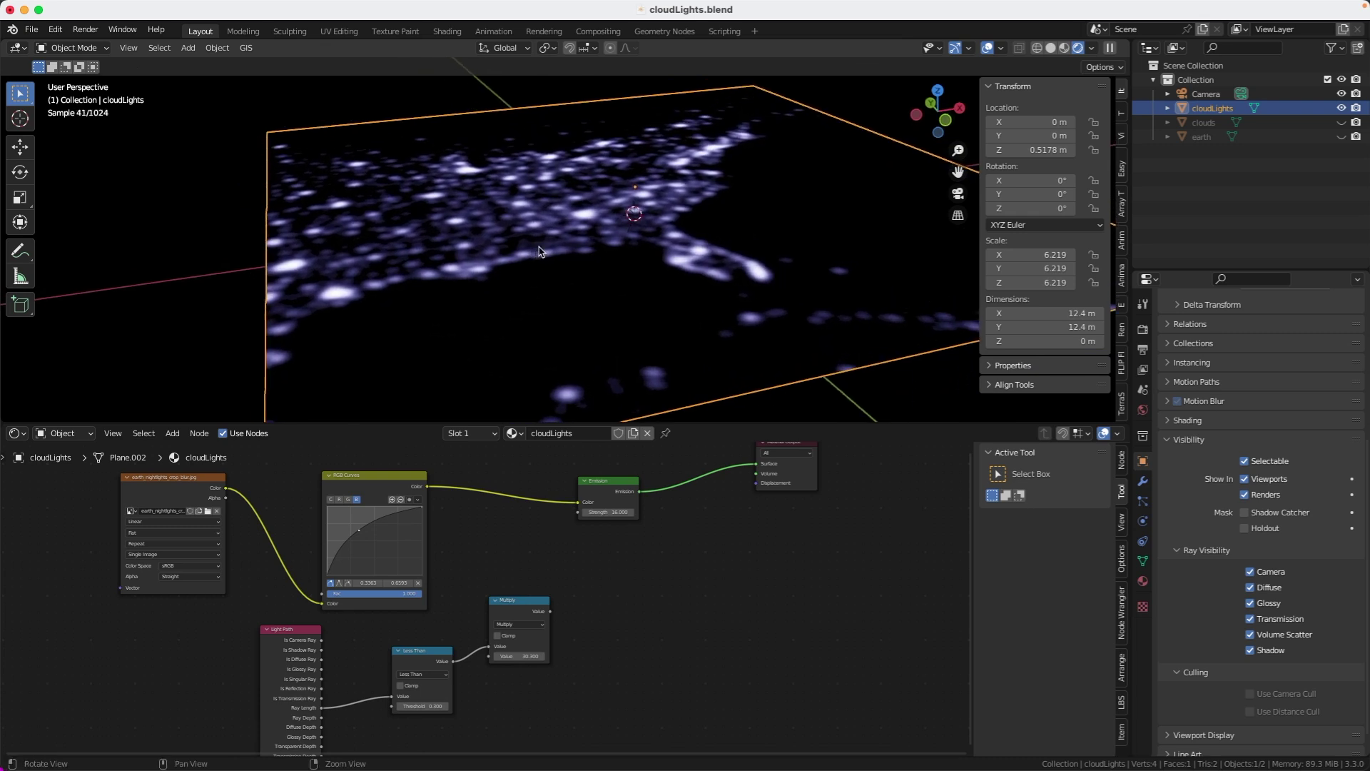
left_click(1341, 122)
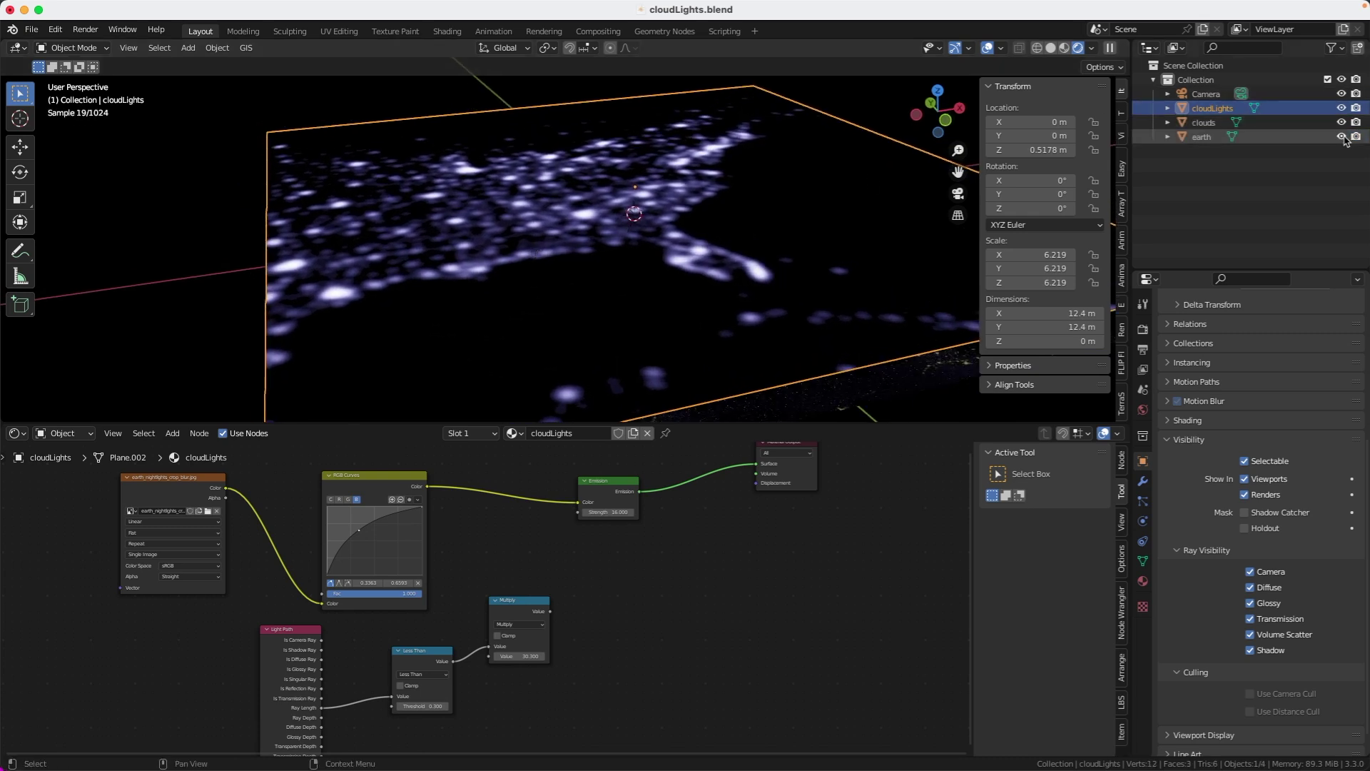
left_click(1341, 136)
scroll(703, 296, "up", 2)
middle_click_drag(703, 296, 717, 269)
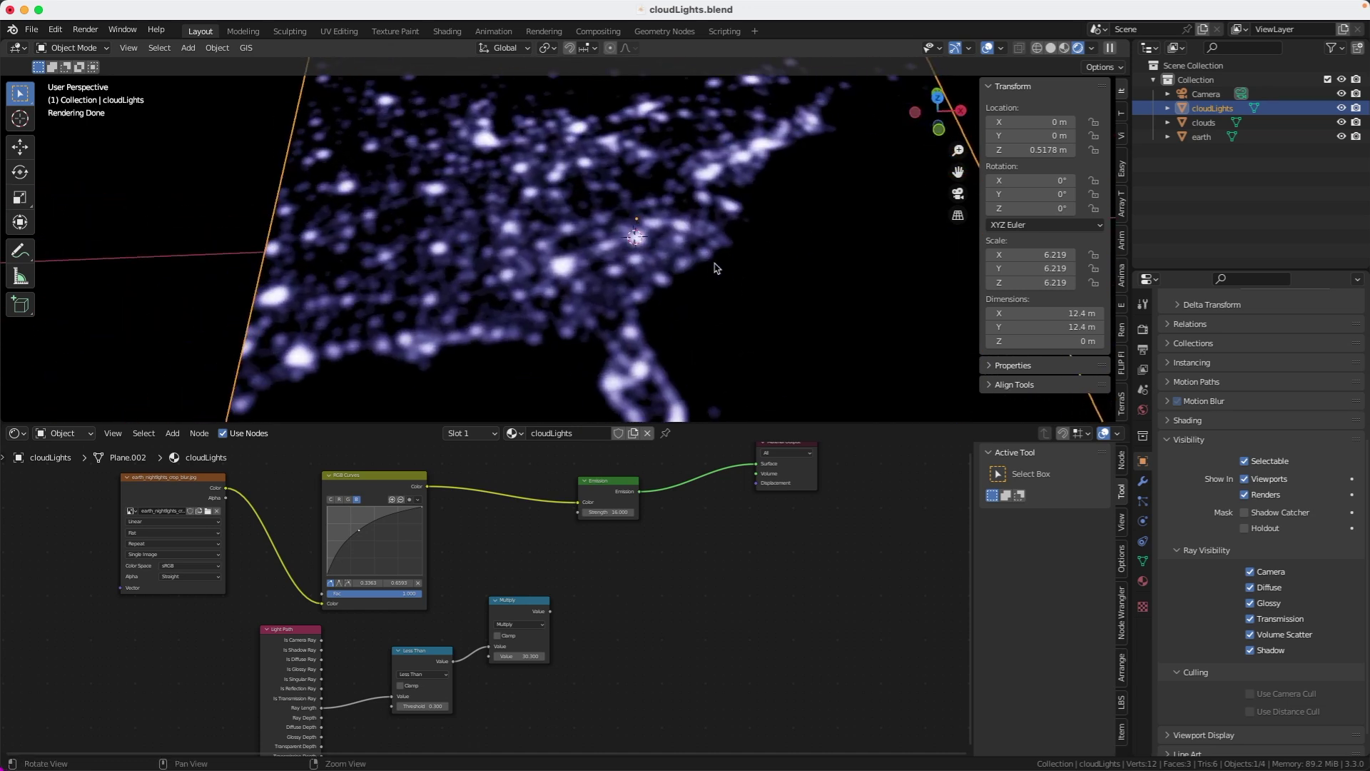
Turn off Camera ray visibility for the cloudLights plane, then hide clouds to compare the glow
left_click(1250, 572)
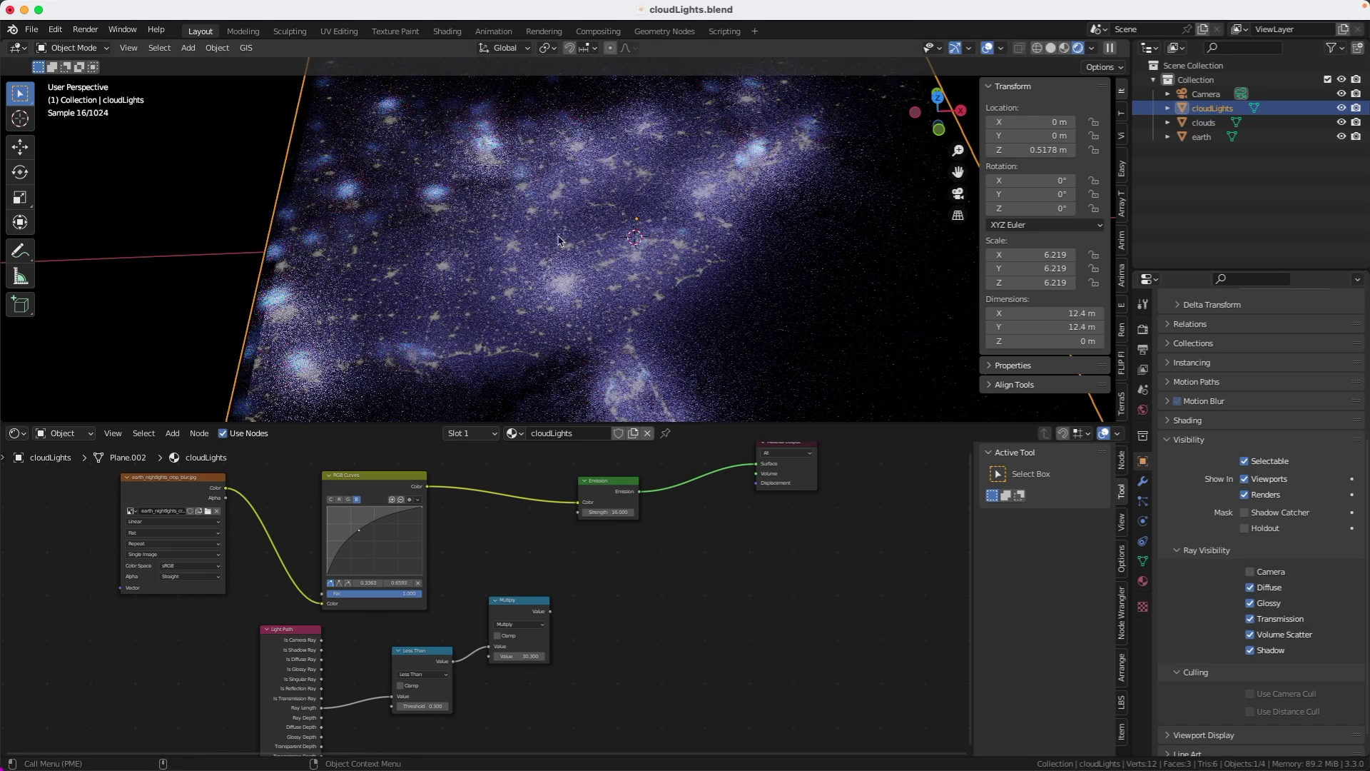
middle_click_drag(499, 246, 683, 221)
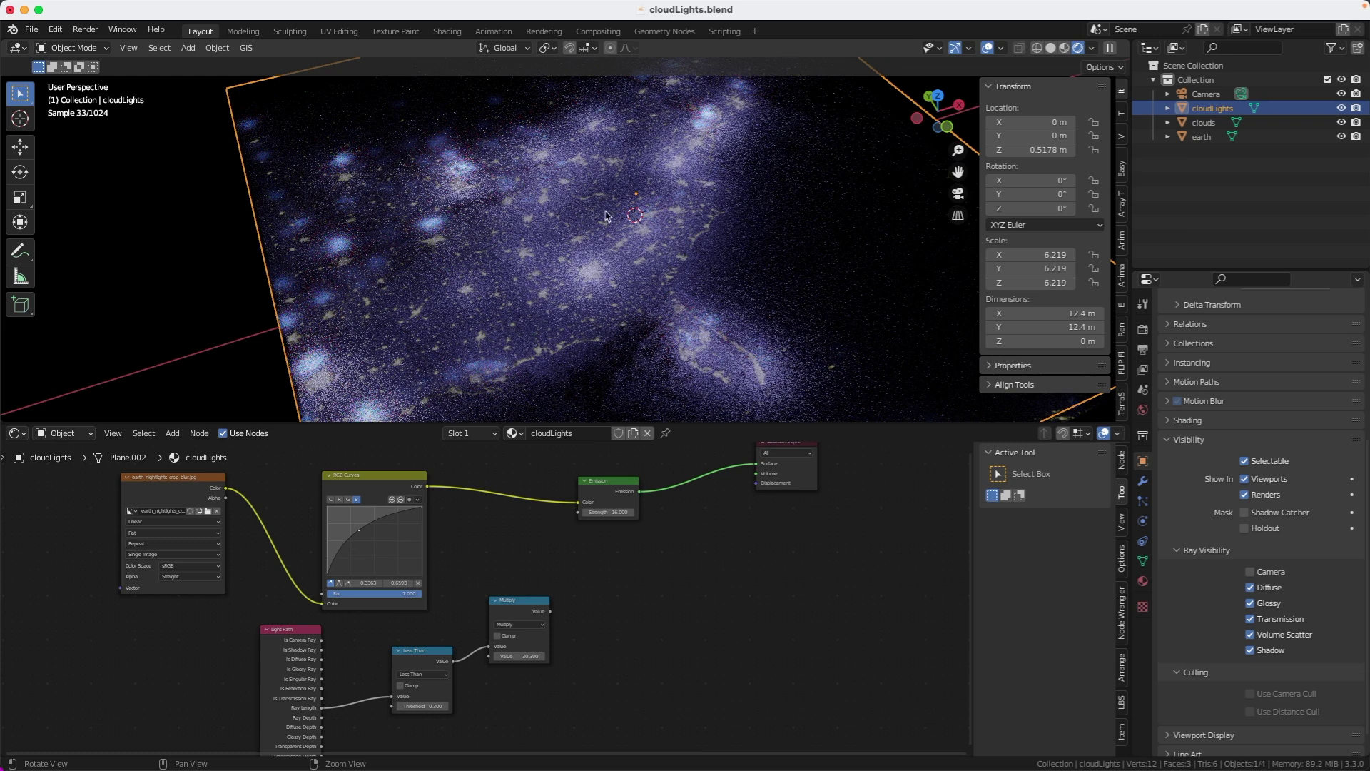
middle_click_drag(570, 250, 570, 202)
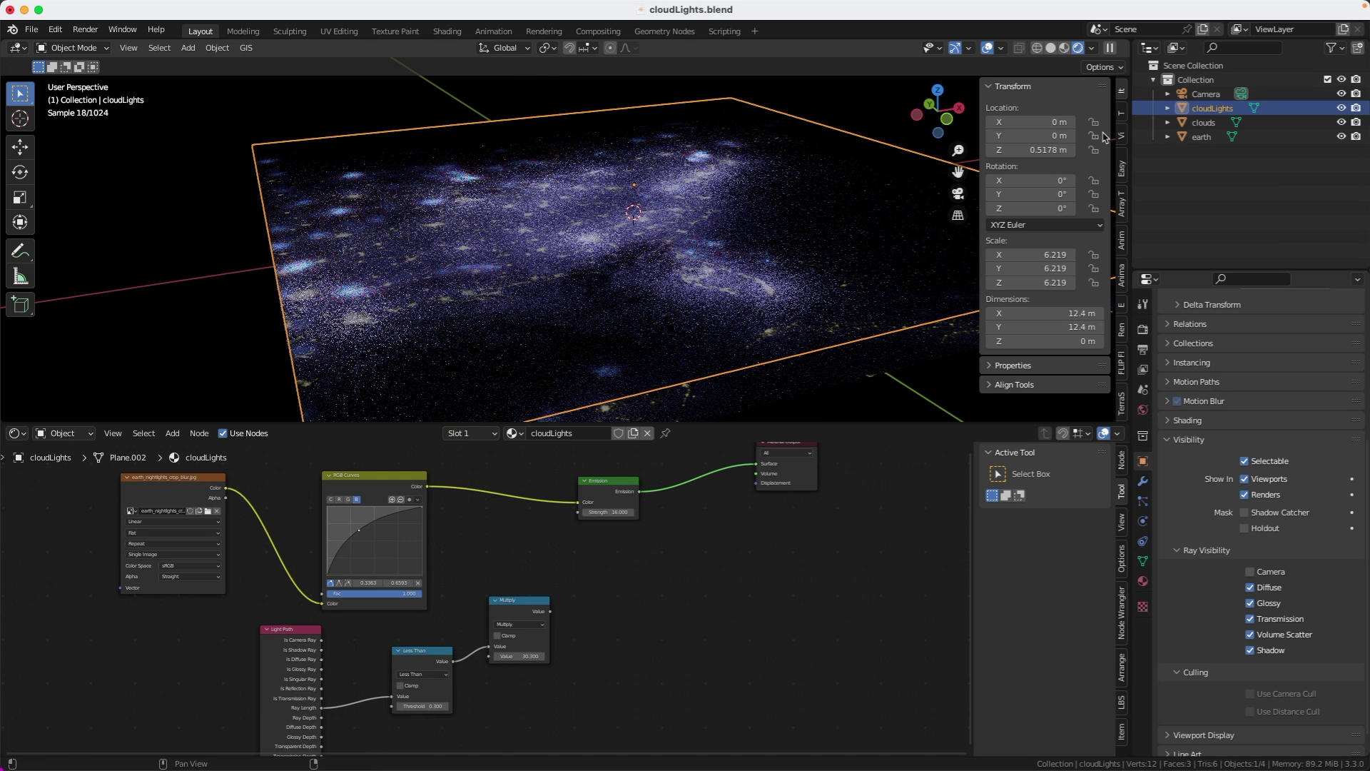
left_click(1341, 122)
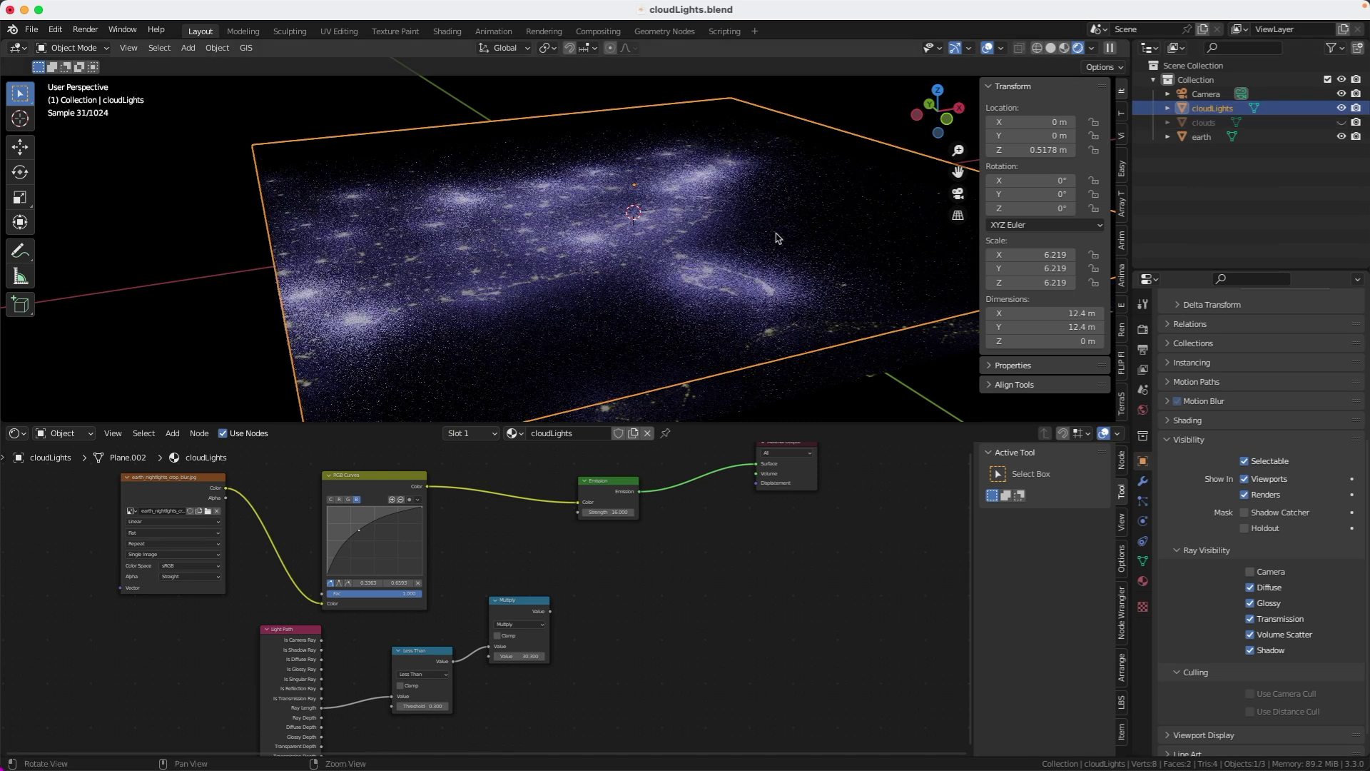
middle_click_drag(777, 235, 754, 215)
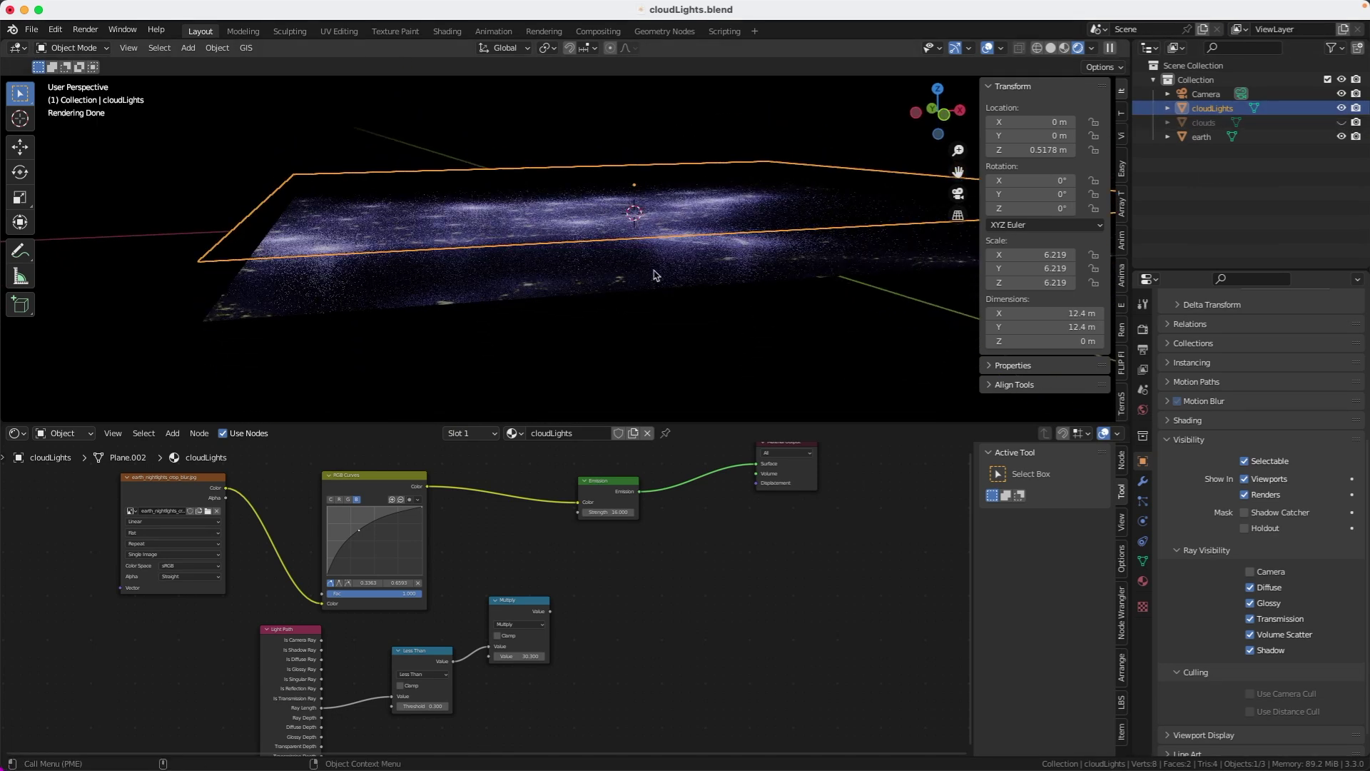
middle_click_drag(747, 260, 734, 315)
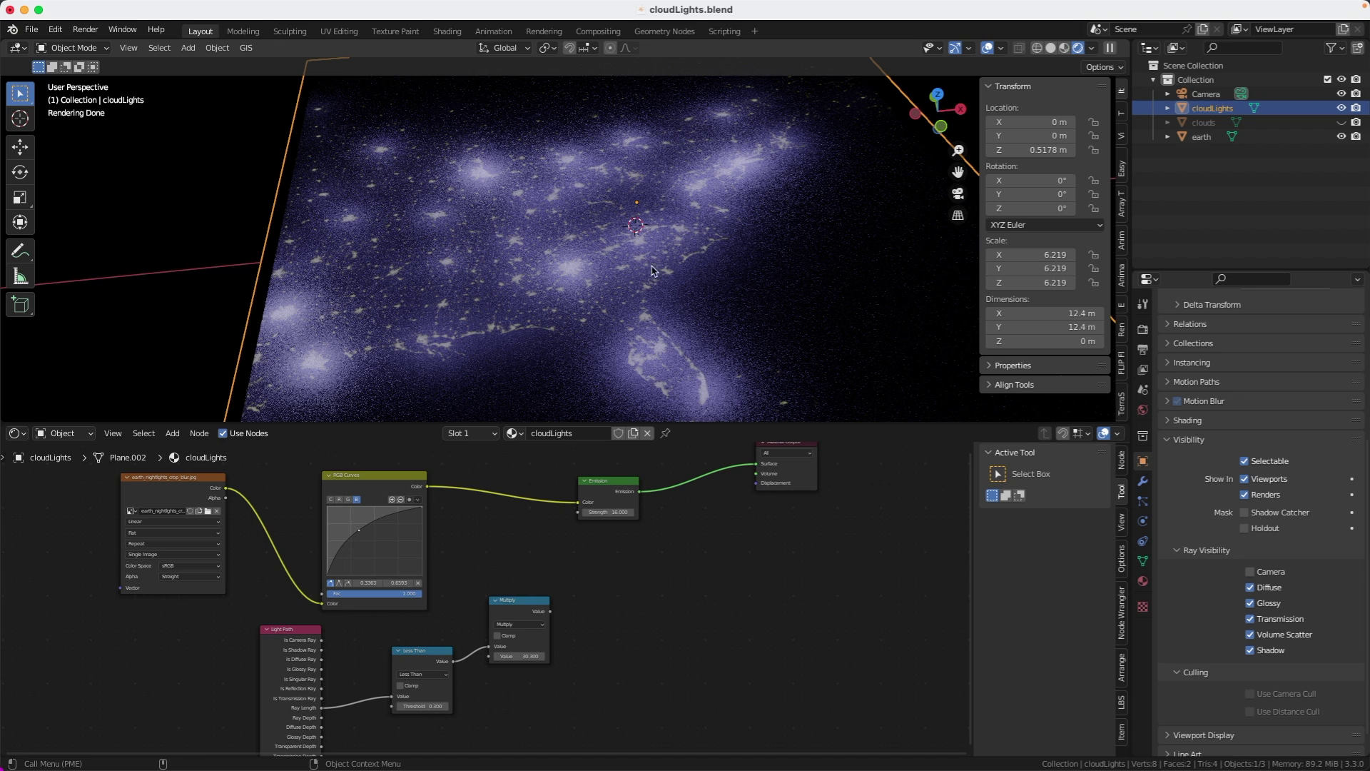
Show the clouds again and connect the Multiply node's Value output to Emission Strength
left_click(1341, 122)
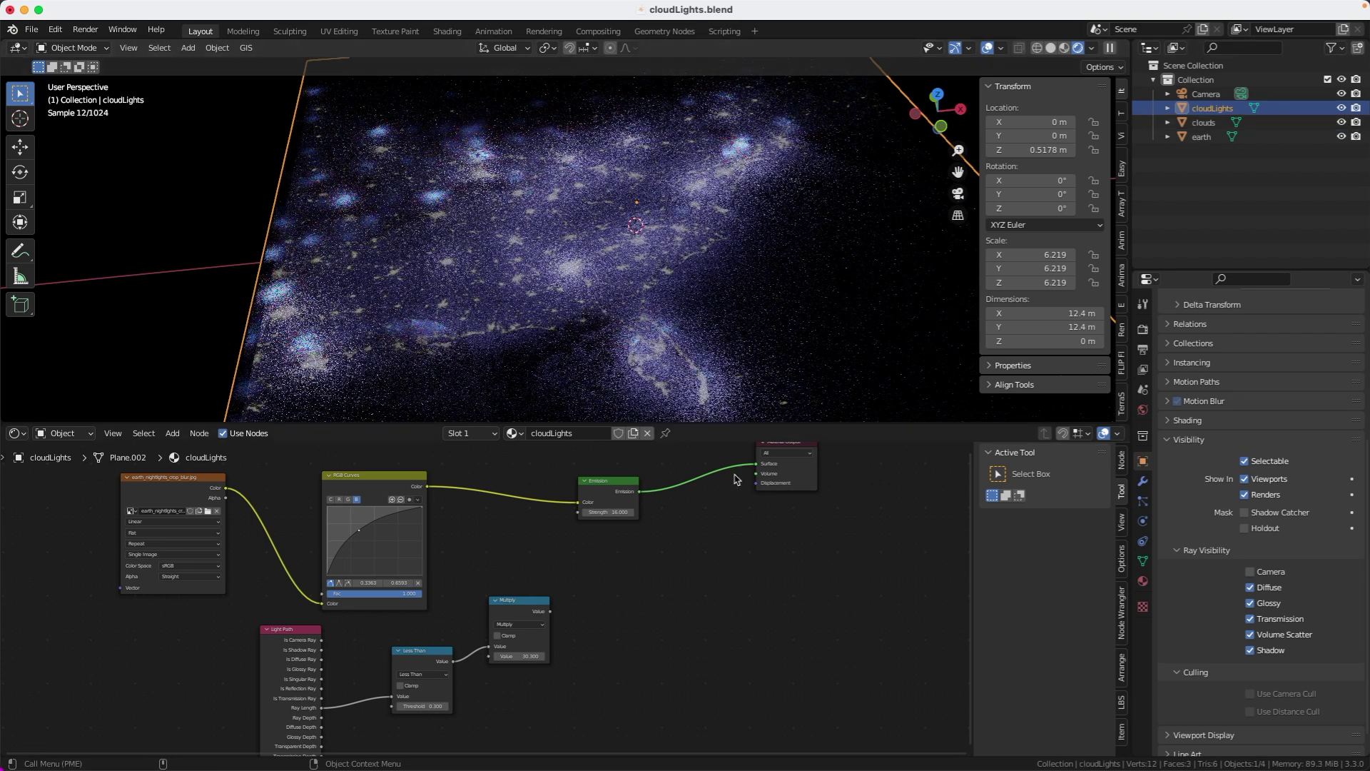
scroll(523, 632, "up", 3)
middle_click_drag(573, 628, 698, 507)
scroll(479, 582, "up", 3)
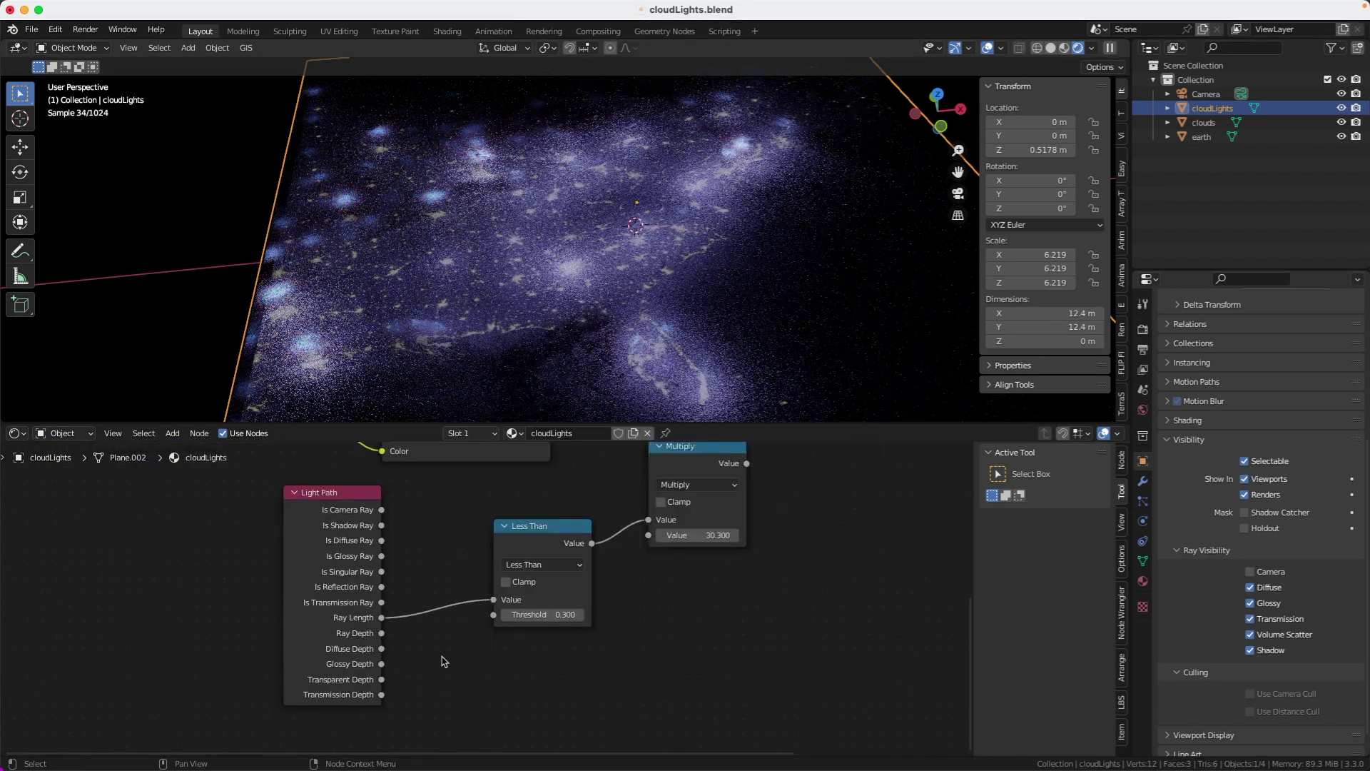
scroll(444, 661, "up", 1)
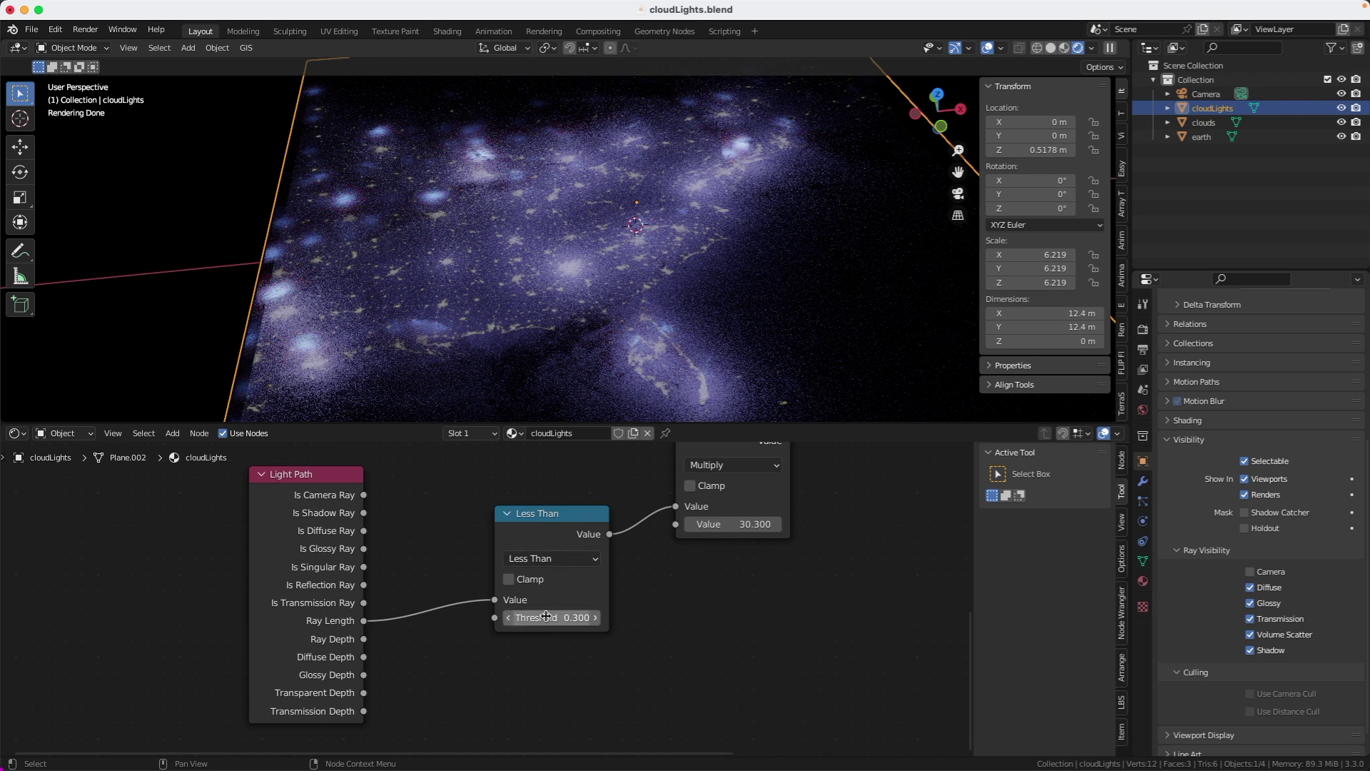
middle_click_drag(666, 563, 488, 623)
scroll(476, 634, "down", 1)
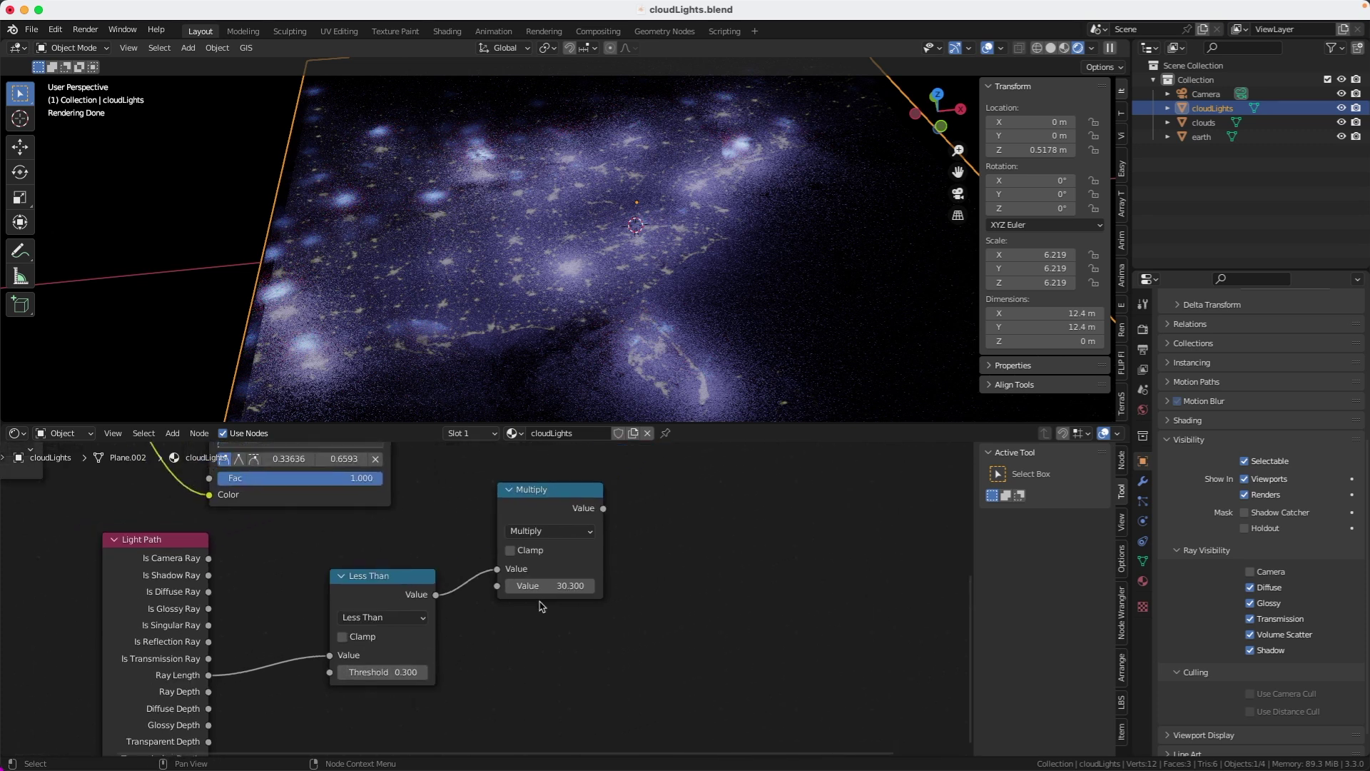
scroll(542, 606, "down", 1)
middle_click_drag(681, 529, 507, 655)
scroll(499, 575, "down", 4)
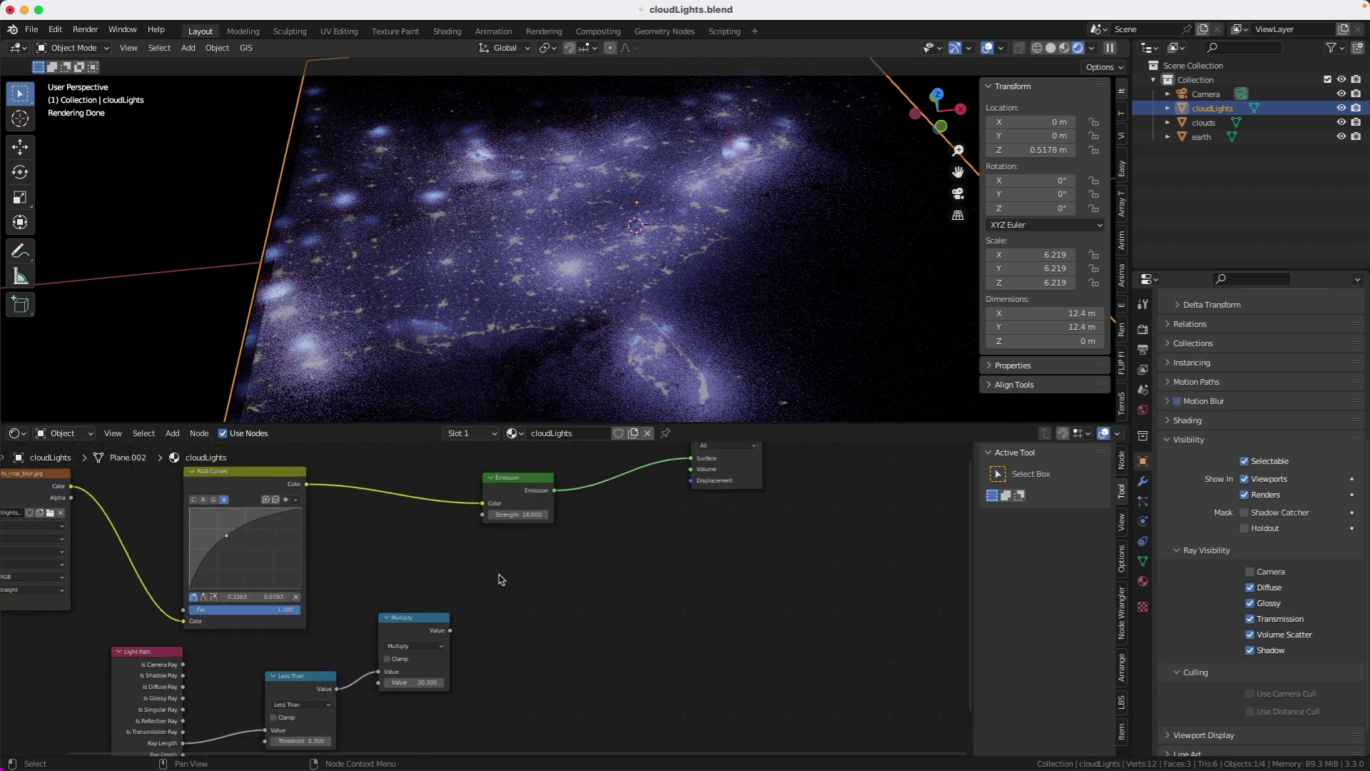
left_click_drag(450, 631, 458, 626)
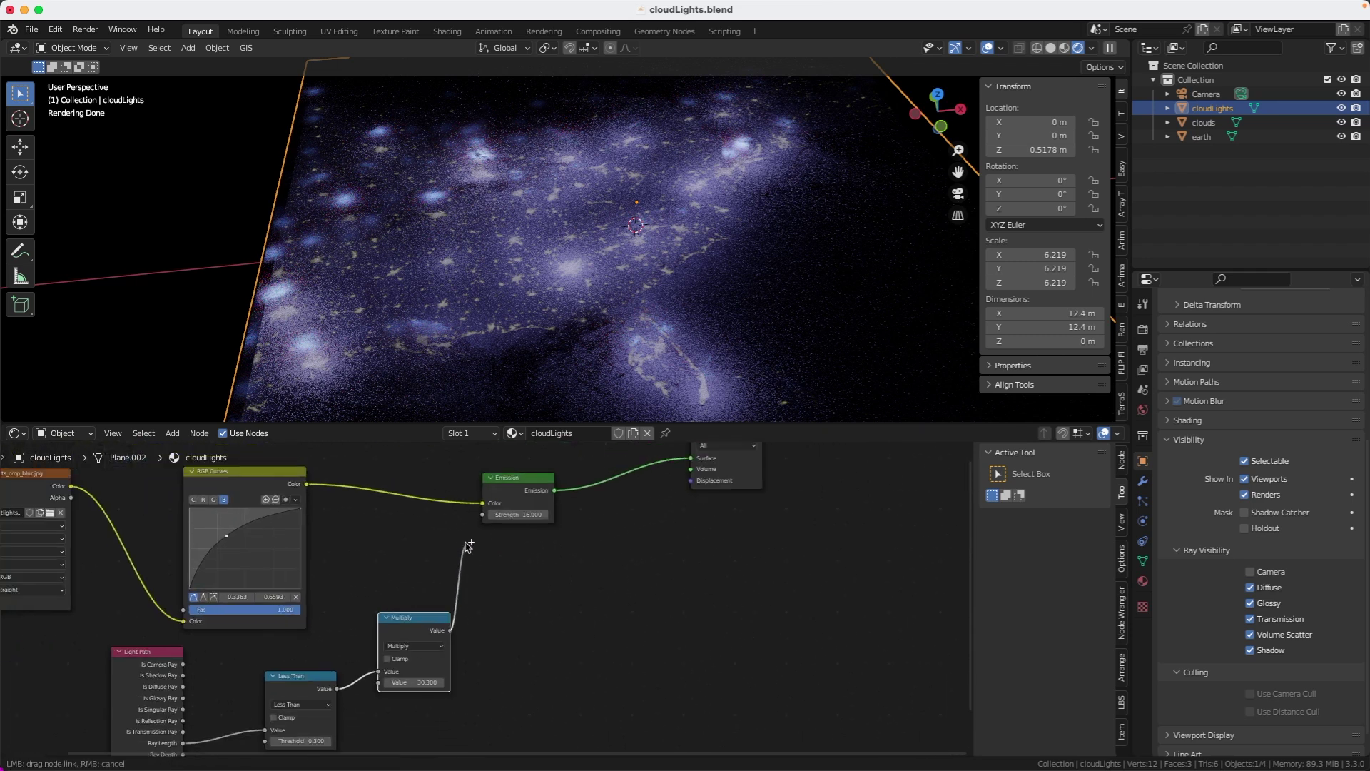
left_click_drag(468, 547, 481, 518)
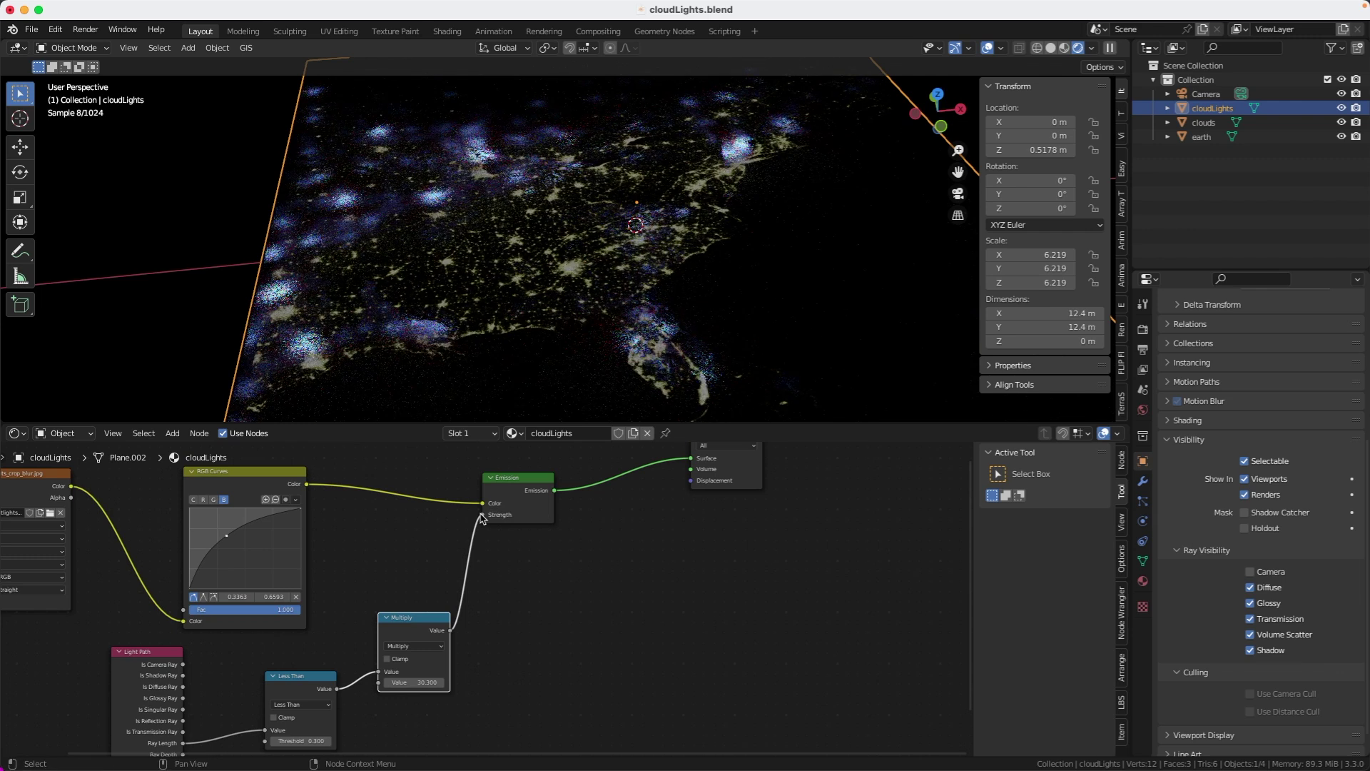
Try Less Than threshold values of 0.900 and 3.300, settling on 1.800
middle_click_drag(418, 530, 587, 413)
scroll(462, 509, "up", 4)
middle_click_drag(555, 286, 566, 223)
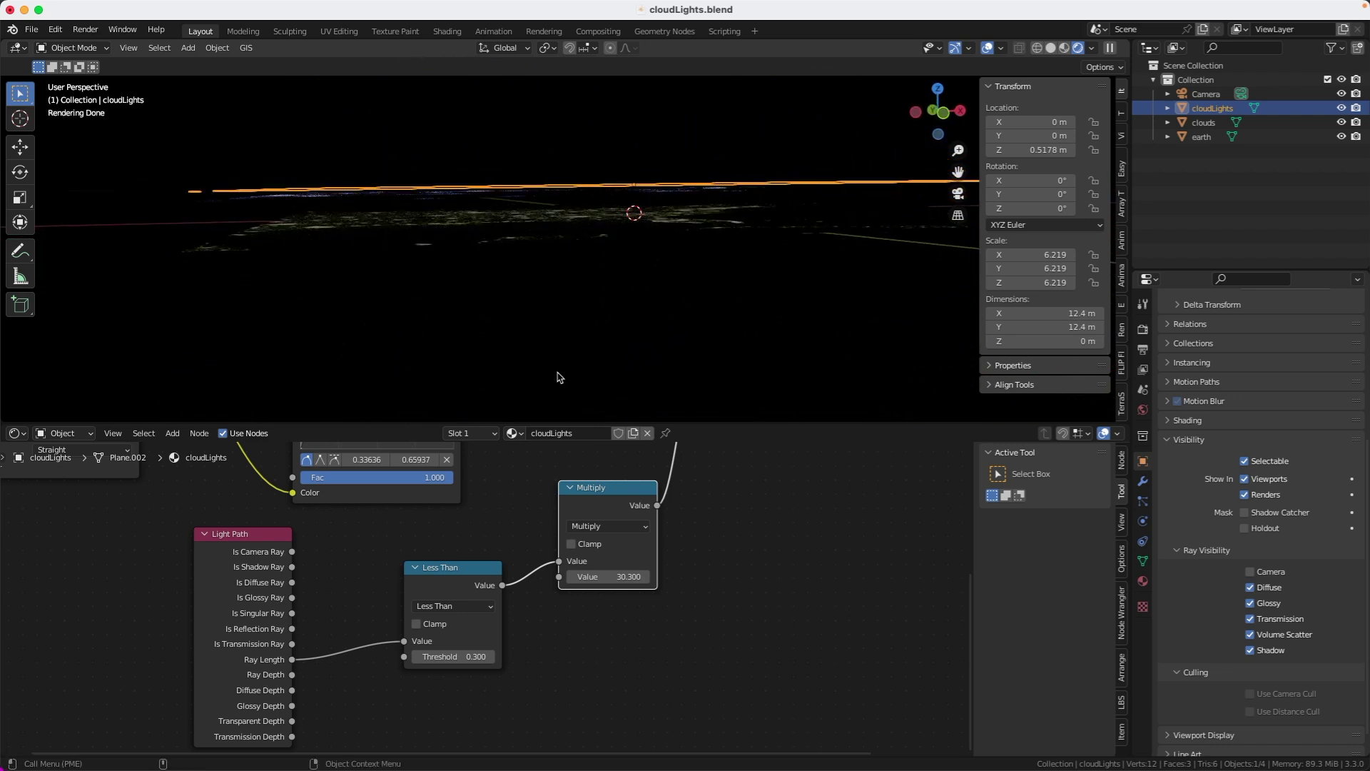
left_click_drag(459, 654, 628, 654)
middle_click_drag(496, 309, 537, 341)
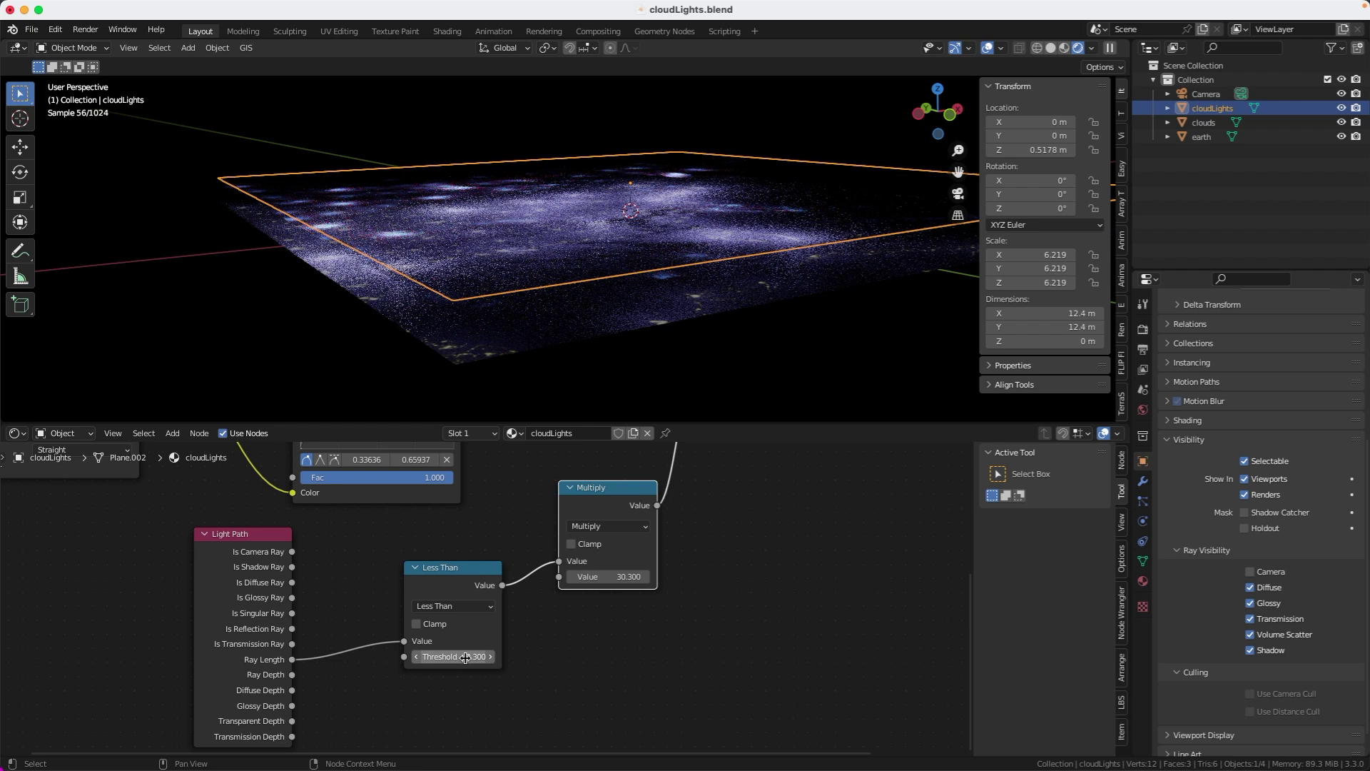
left_click_drag(465, 658, 381, 658)
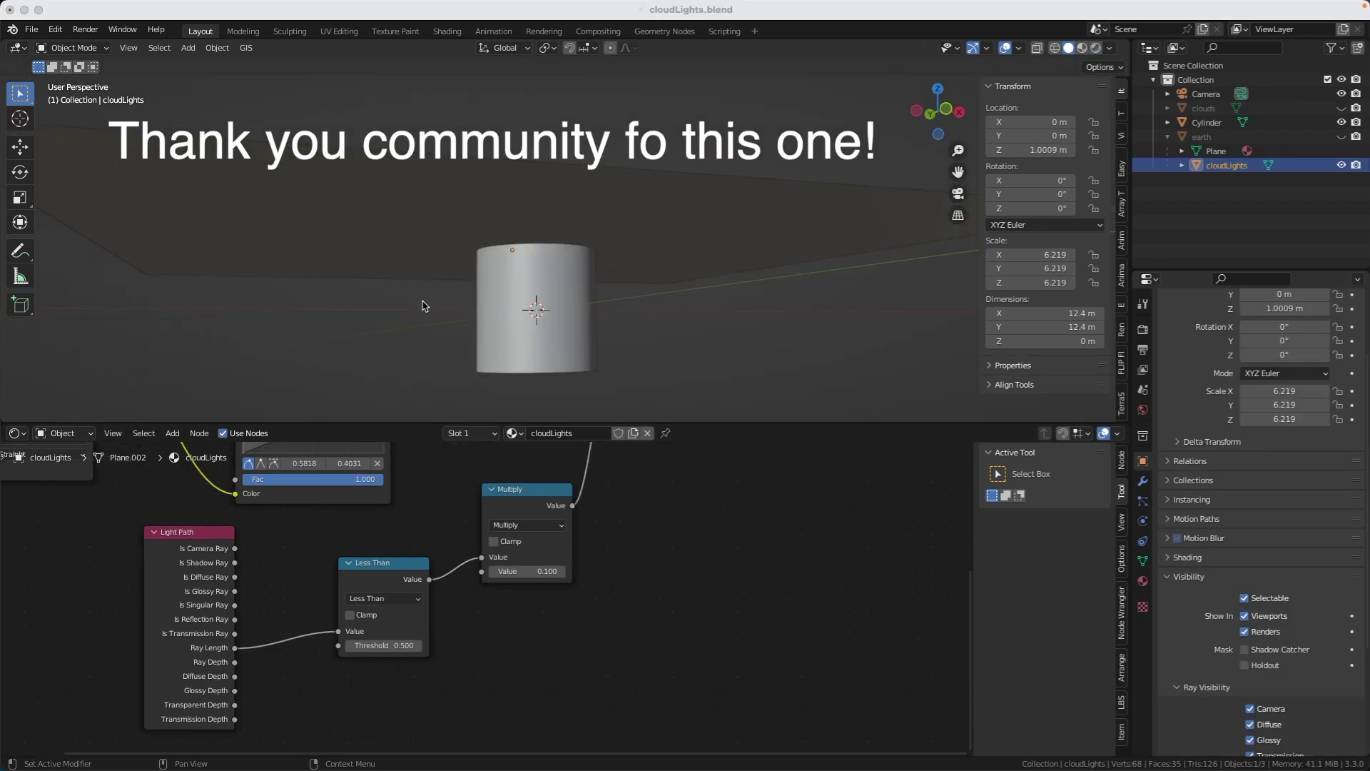
Render the test cylinder with Multiply at 5.500 and the Less Than threshold at 2.000
left_click(1096, 48)
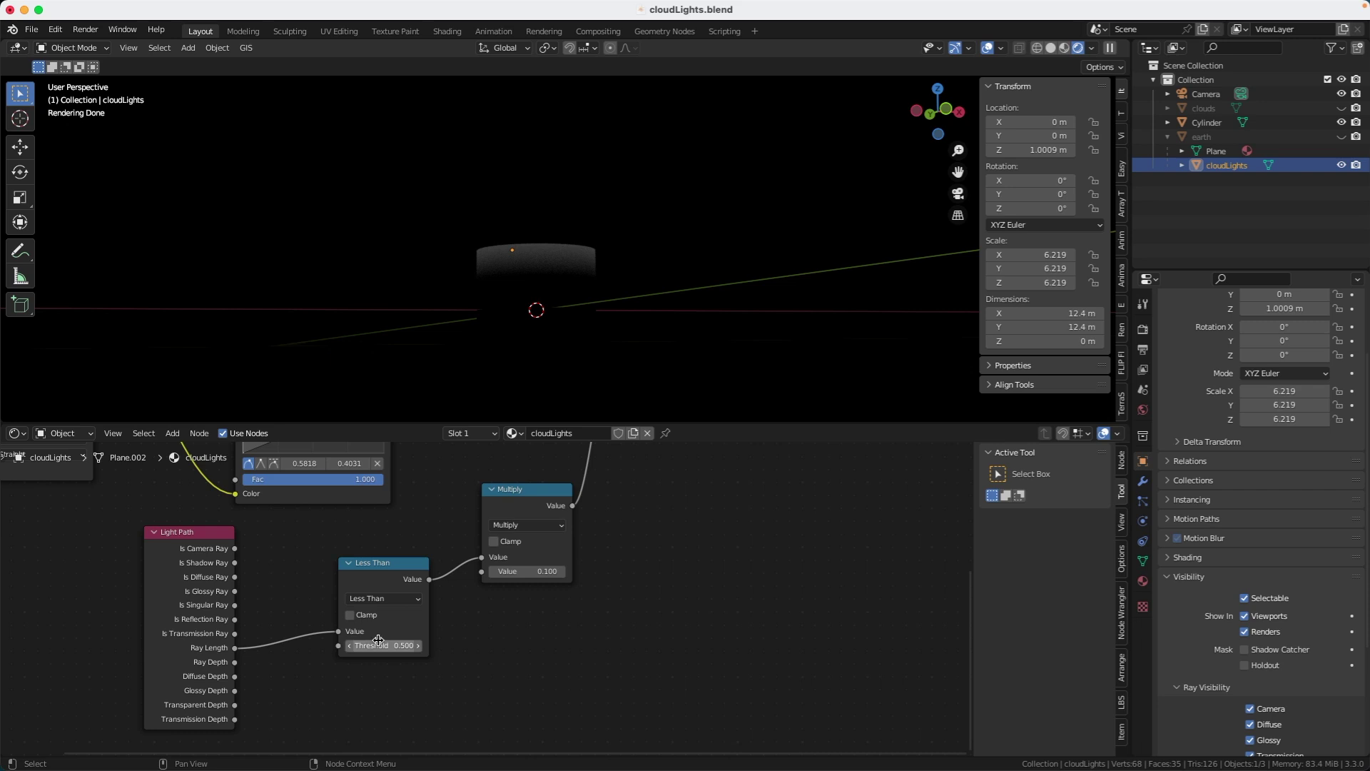
mouse_move(385, 645)
left_mouse_down()
mouse_move(429, 645)
mouse_move(399, 645)
left_mouse_up()
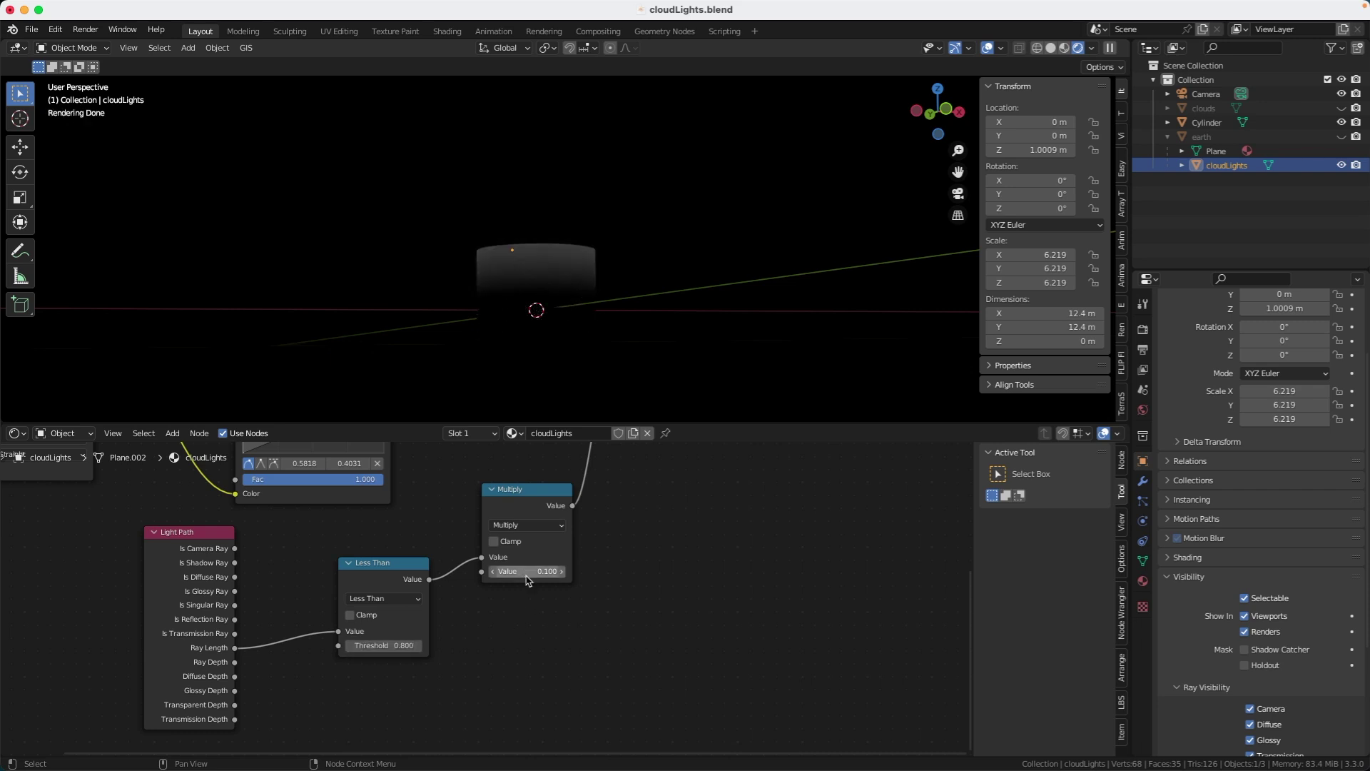
left_click_drag(528, 573, 571, 573)
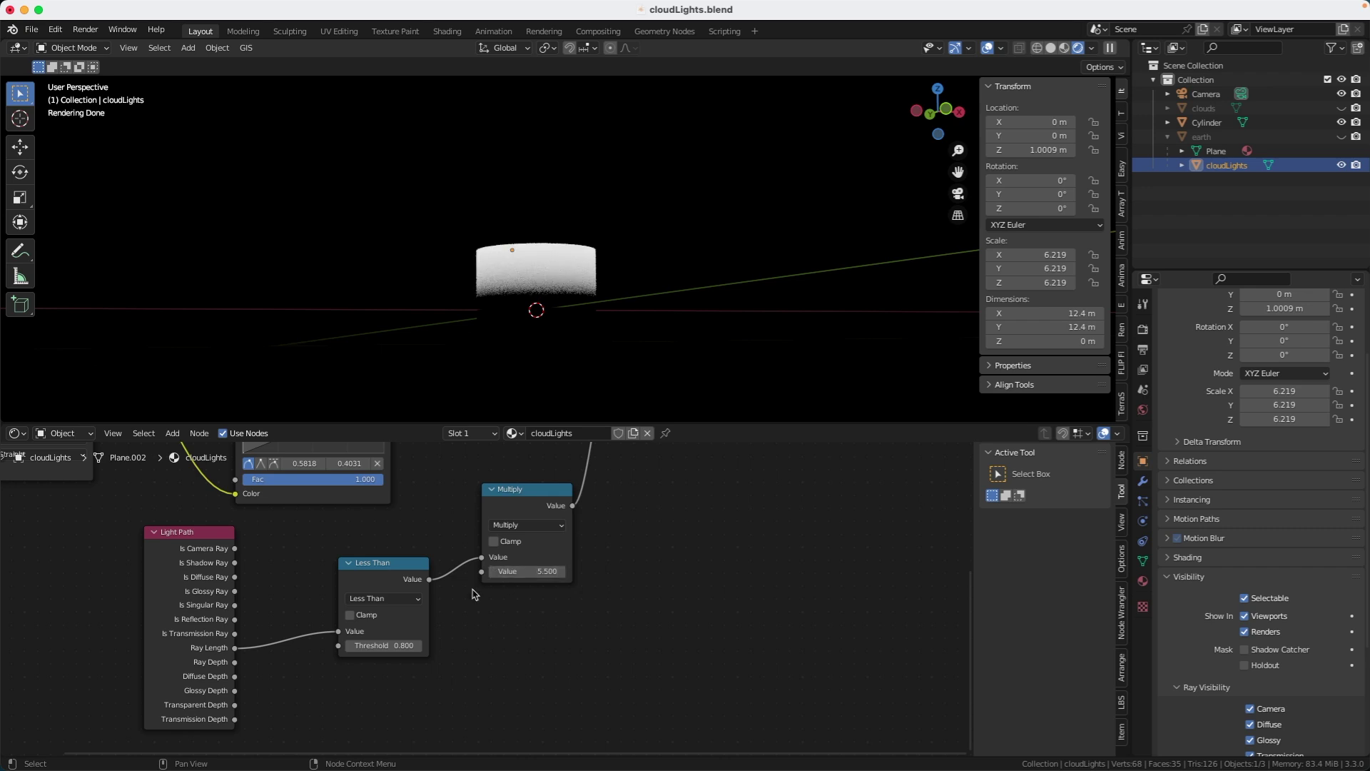
left_click_drag(394, 645, 375, 645)
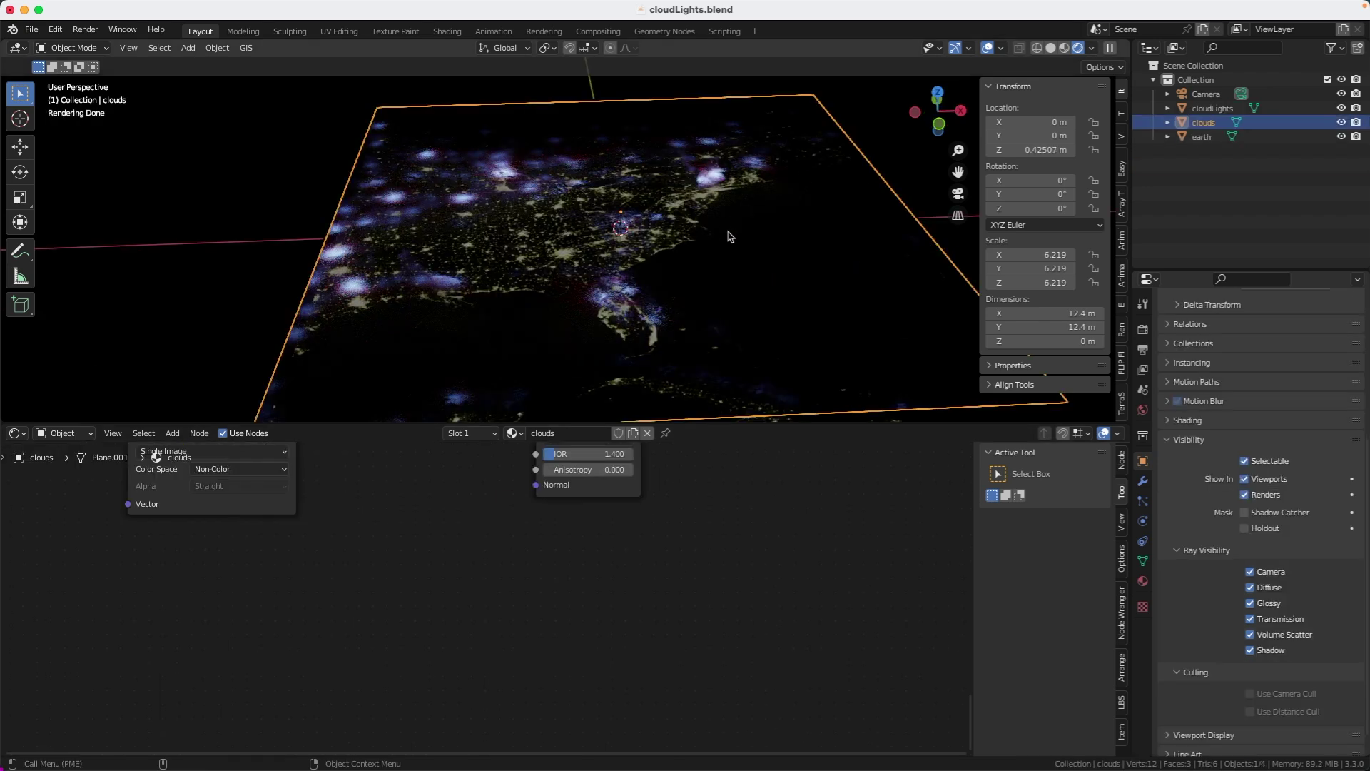
Move the clouds plane 5 m along X and parent cloudLights under the earth object
right_click_drag(731, 237, 770, 232, "alt")
middle_click_drag(771, 233, 726, 239, "alt")
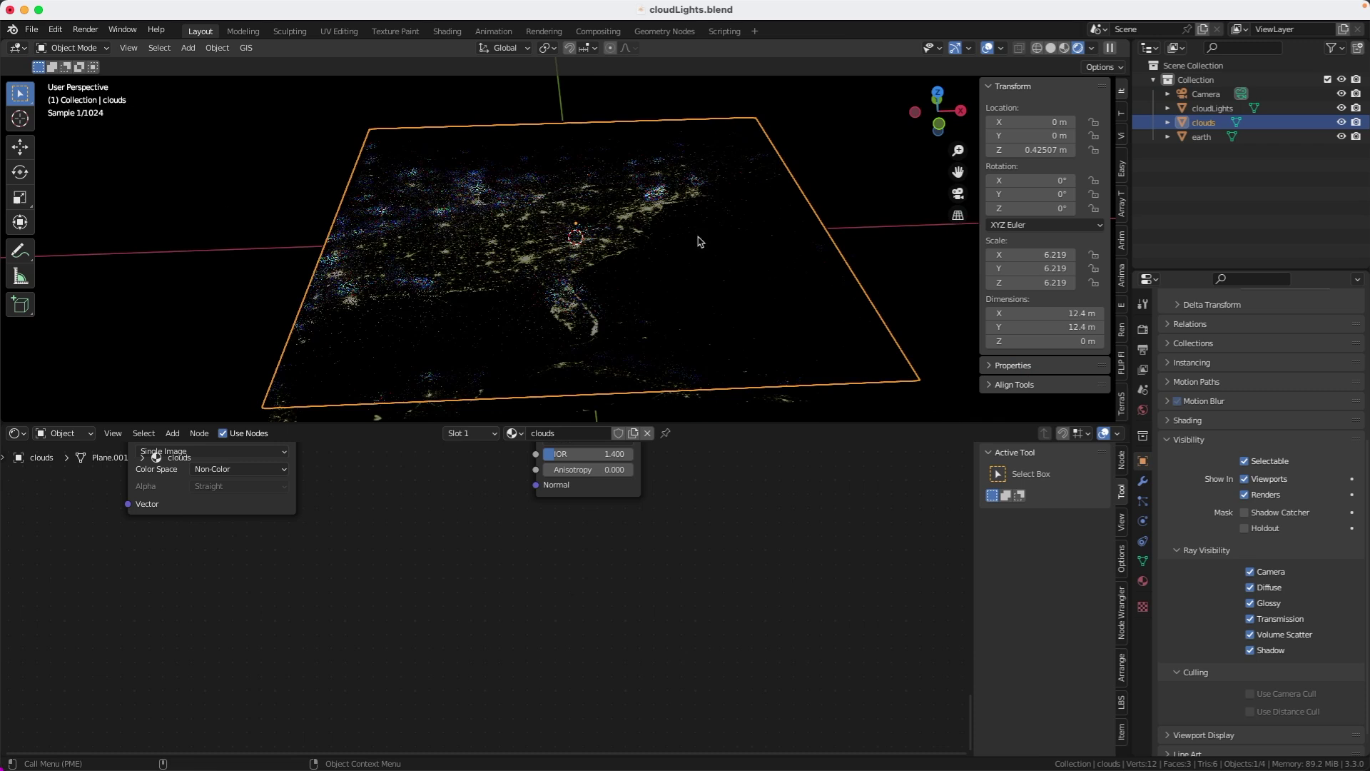
key("w")
left_click_drag(631, 226, 543, 222)
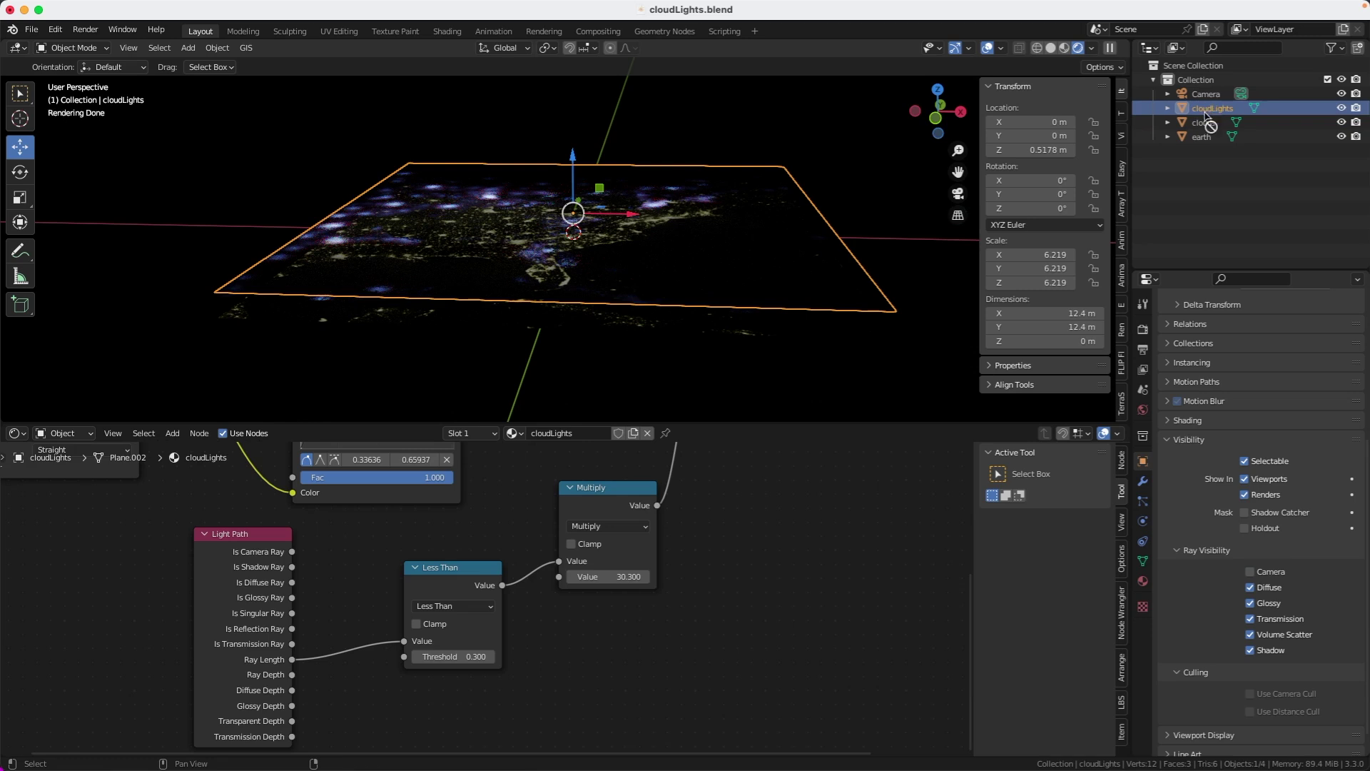
left_click_drag(1208, 122, 1202, 137)
left_click(1164, 122)
middle_click_drag(845, 135, 856, 169)
mouse_move(622, 238)
left_mouse_down()
mouse_move(520, 237)
mouse_move(722, 234)
mouse_move(646, 234)
left_mouse_up()
Bend the blue curve down to dim the lights and raise Multiply to 24.100
left_click_drag(521, 500, 556, 534)
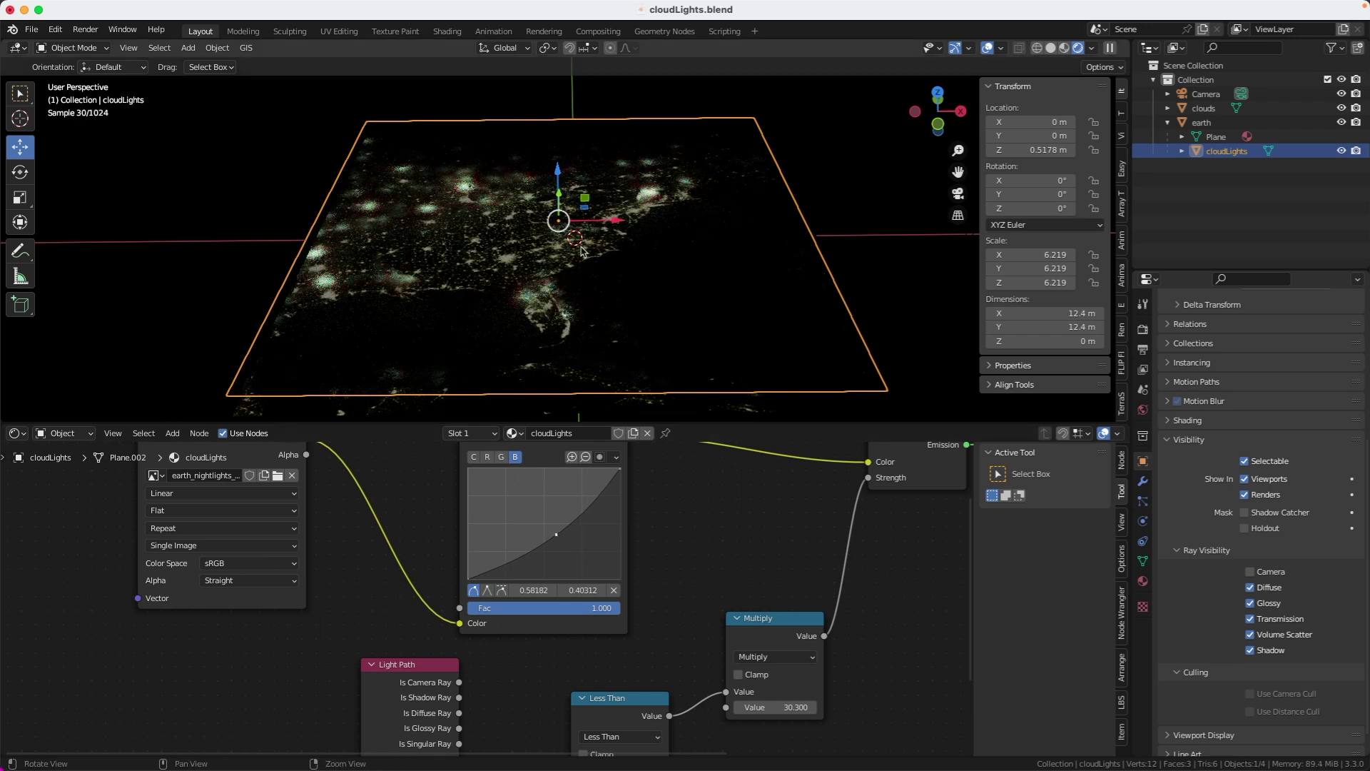
mouse_move(543, 307)
middle_mouse_down()
mouse_move(564, 303)
mouse_move(545, 326)
middle_mouse_up()
middle_click_drag(889, 657, 730, 546)
left_click_drag(620, 578, 638, 578)
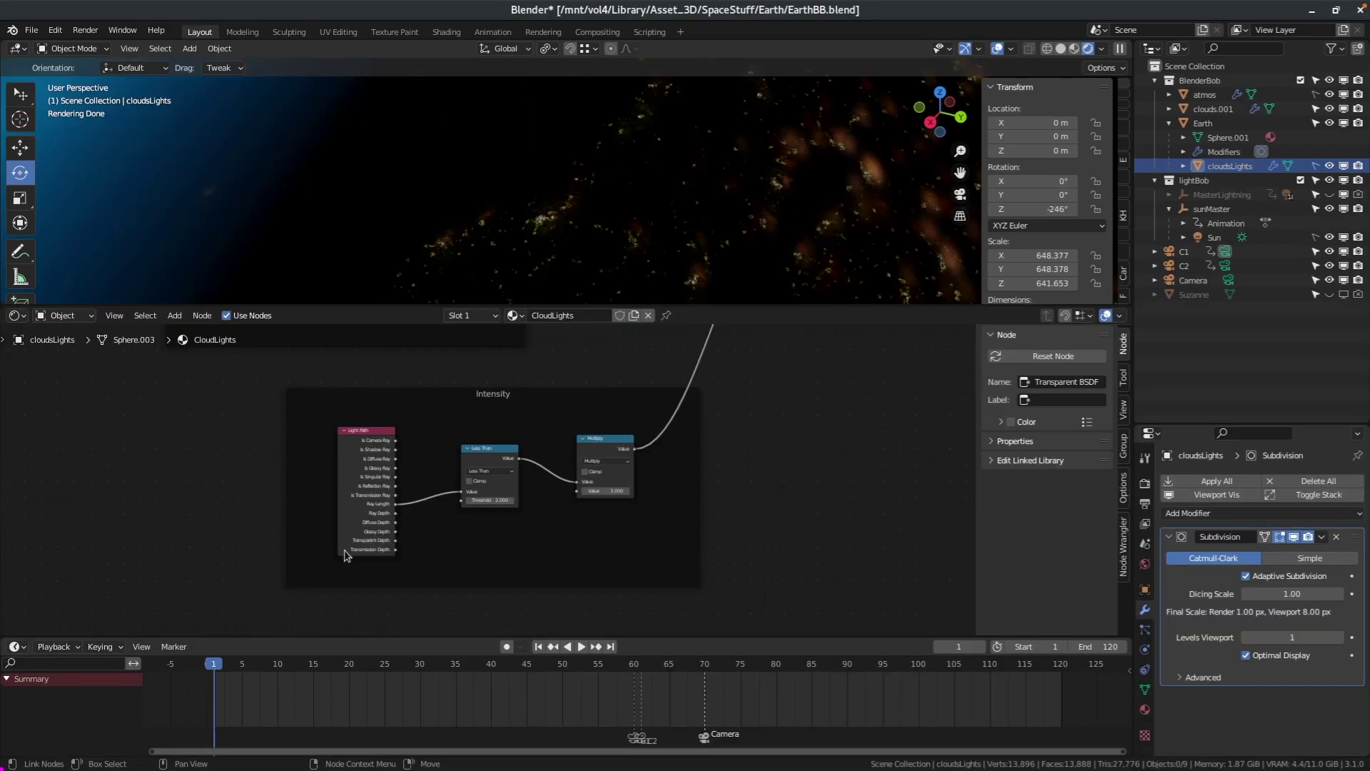
scroll(423, 521, "up", 3)
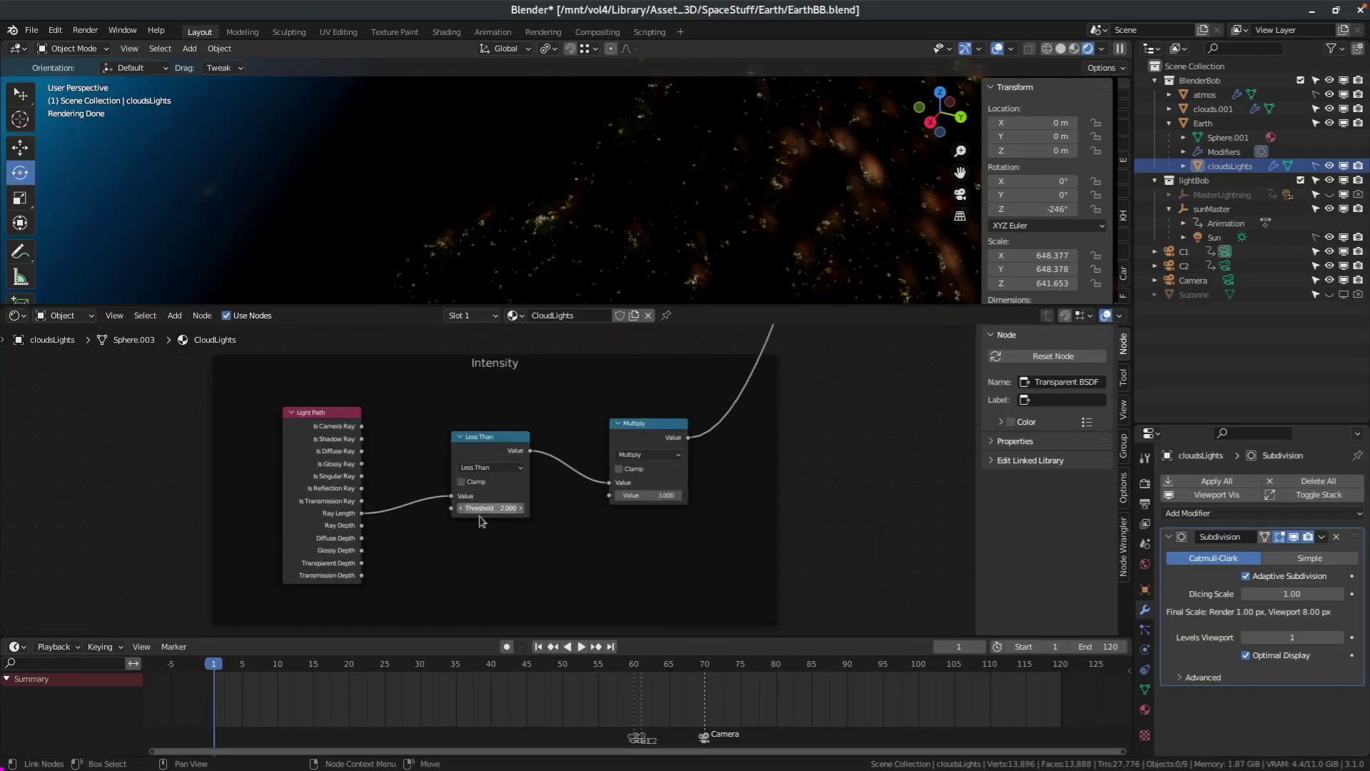
Locate the Emission and Transparent BSDF nodes and move Transparent BSDF to the right
middle_click_drag(843, 443, 847, 554)
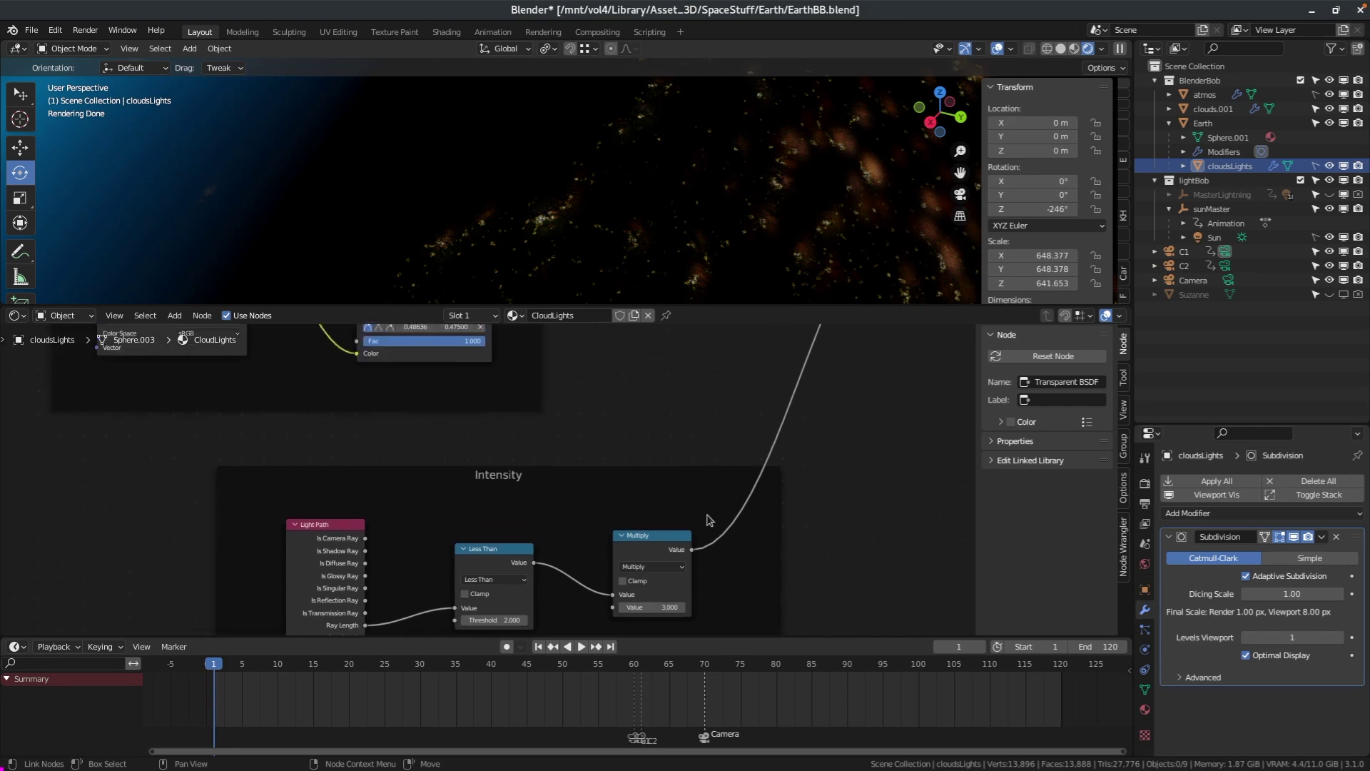
middle_click_drag(630, 444, 655, 576)
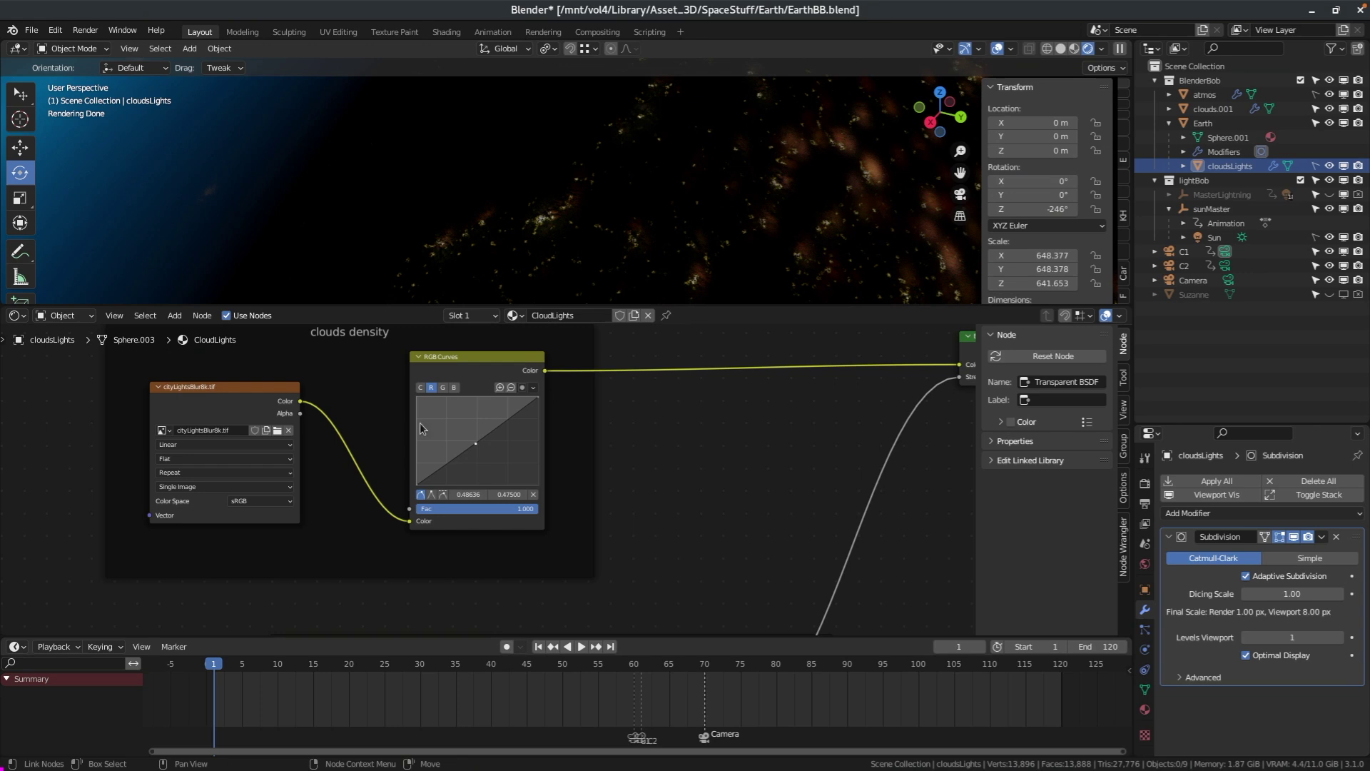
middle_click_drag(775, 404, 384, 511)
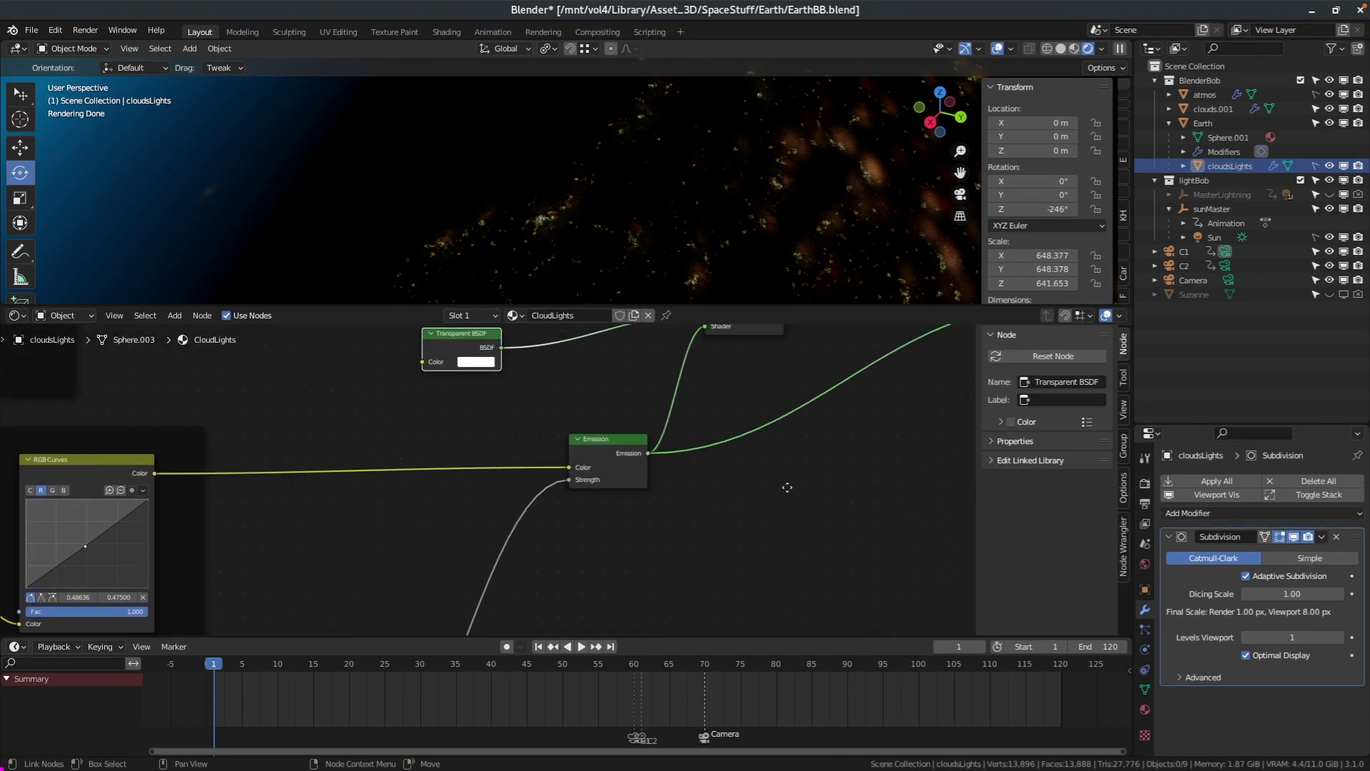
middle_click_drag(787, 488, 546, 577)
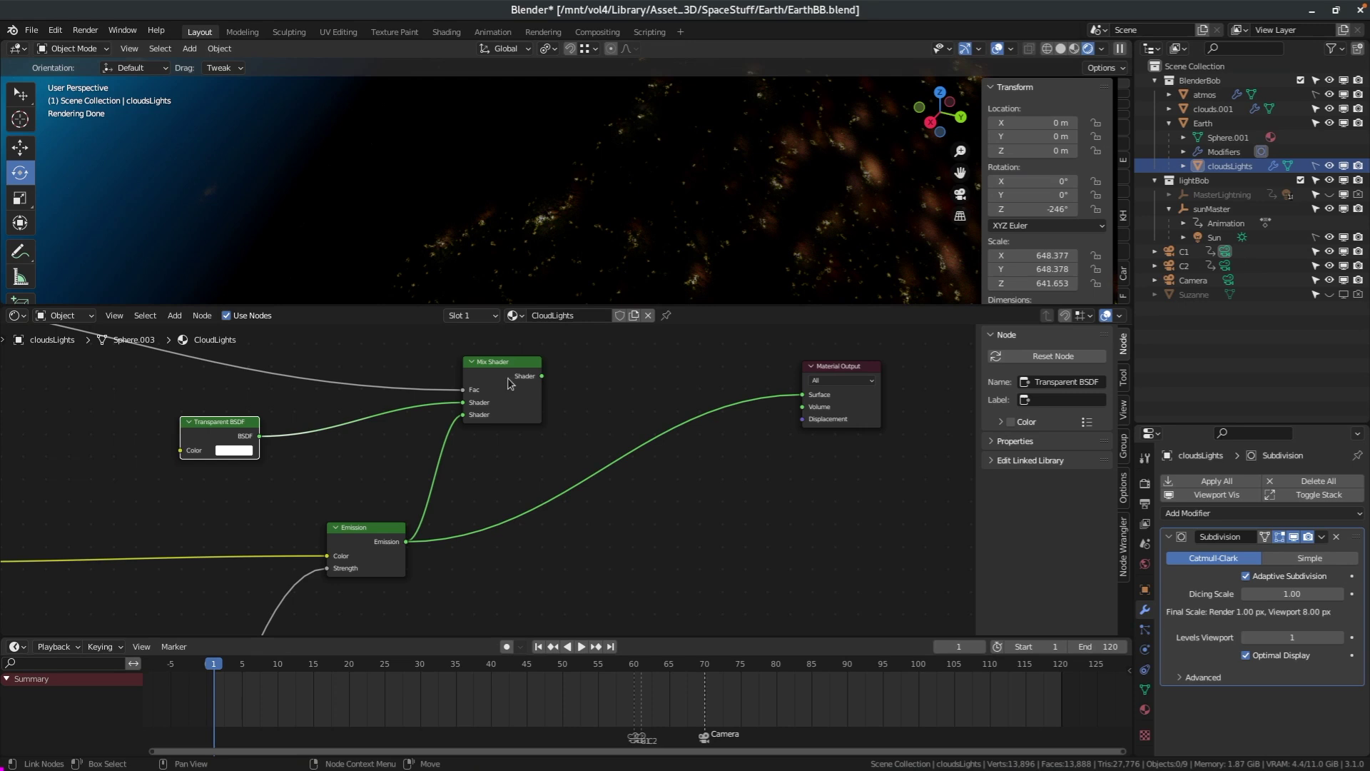
middle_click_drag(678, 375, 633, 427)
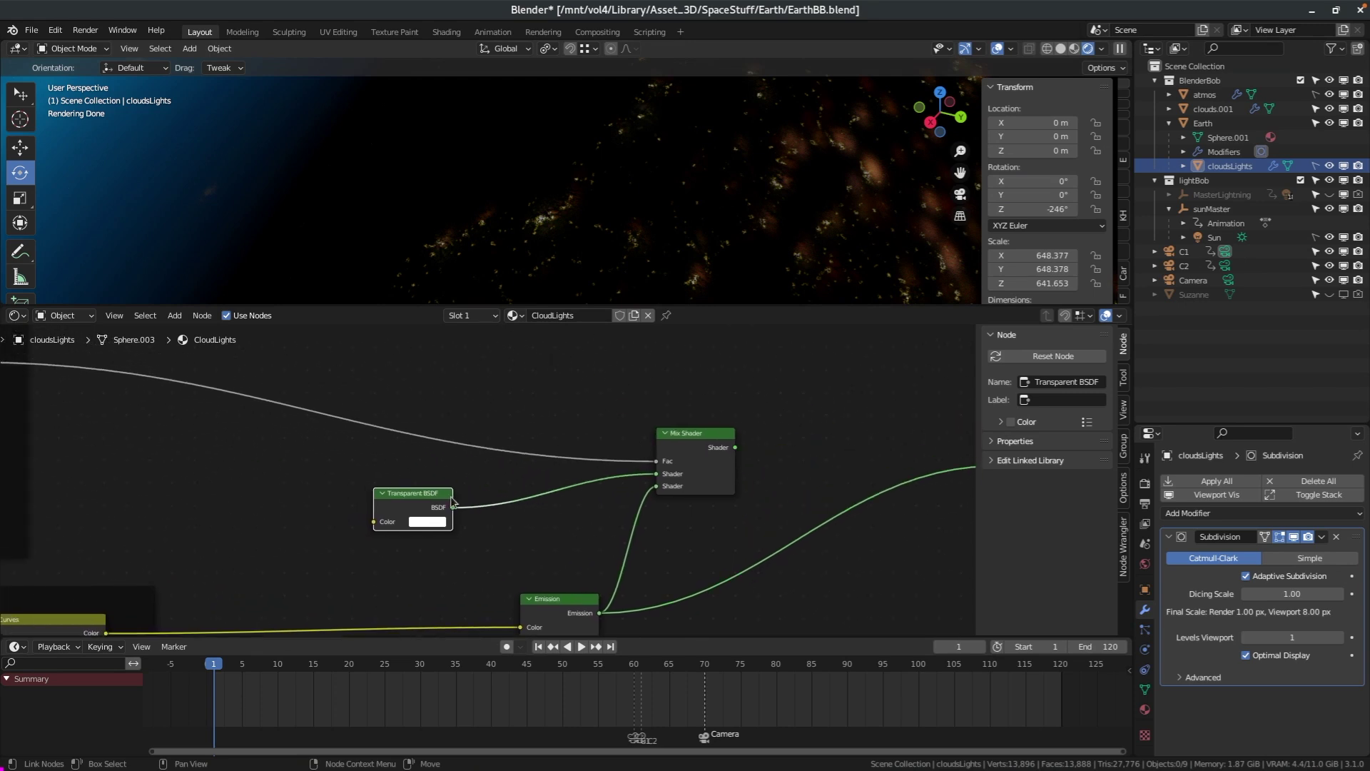
left_click_drag(416, 495, 509, 496)
Connect the Mix Shader output to the Material Output Surface socket
middle_click_drag(344, 467, 715, 494)
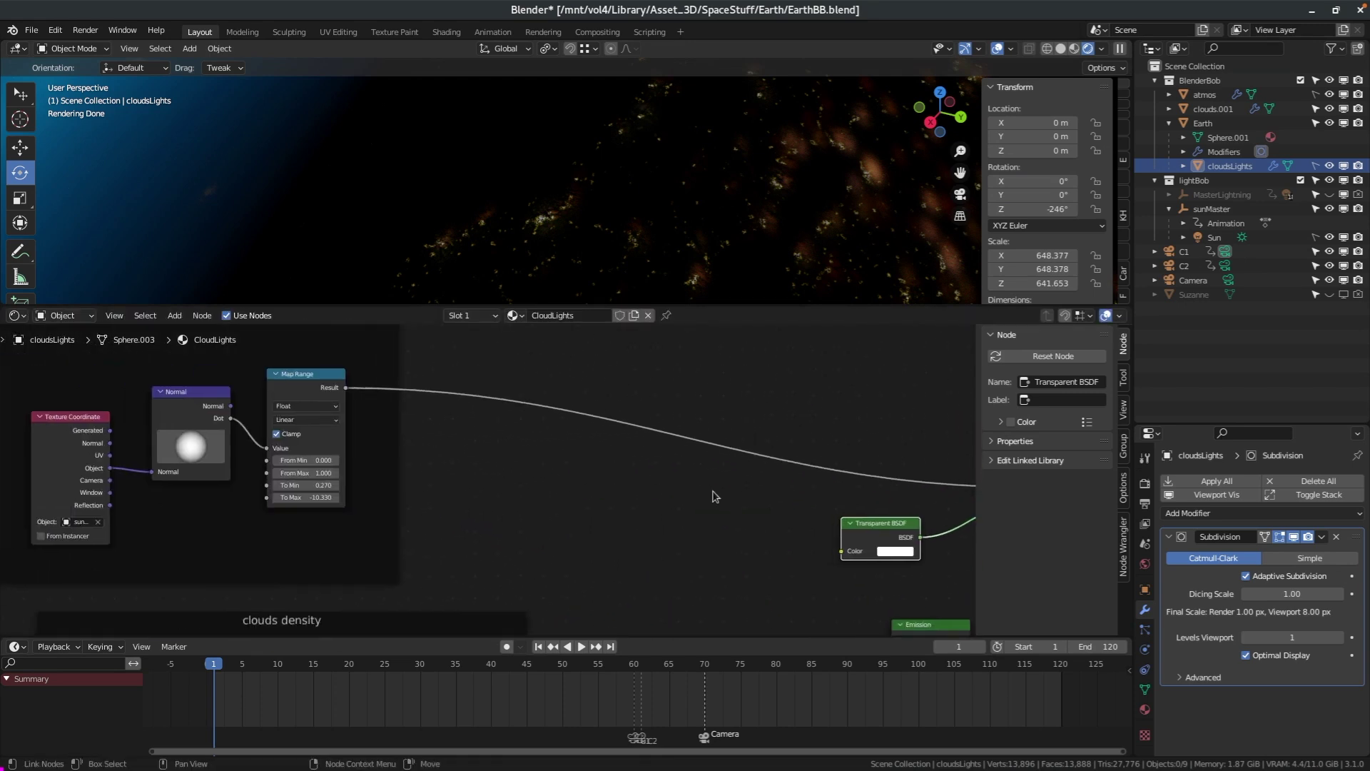
middle_click_drag(451, 432, 533, 439)
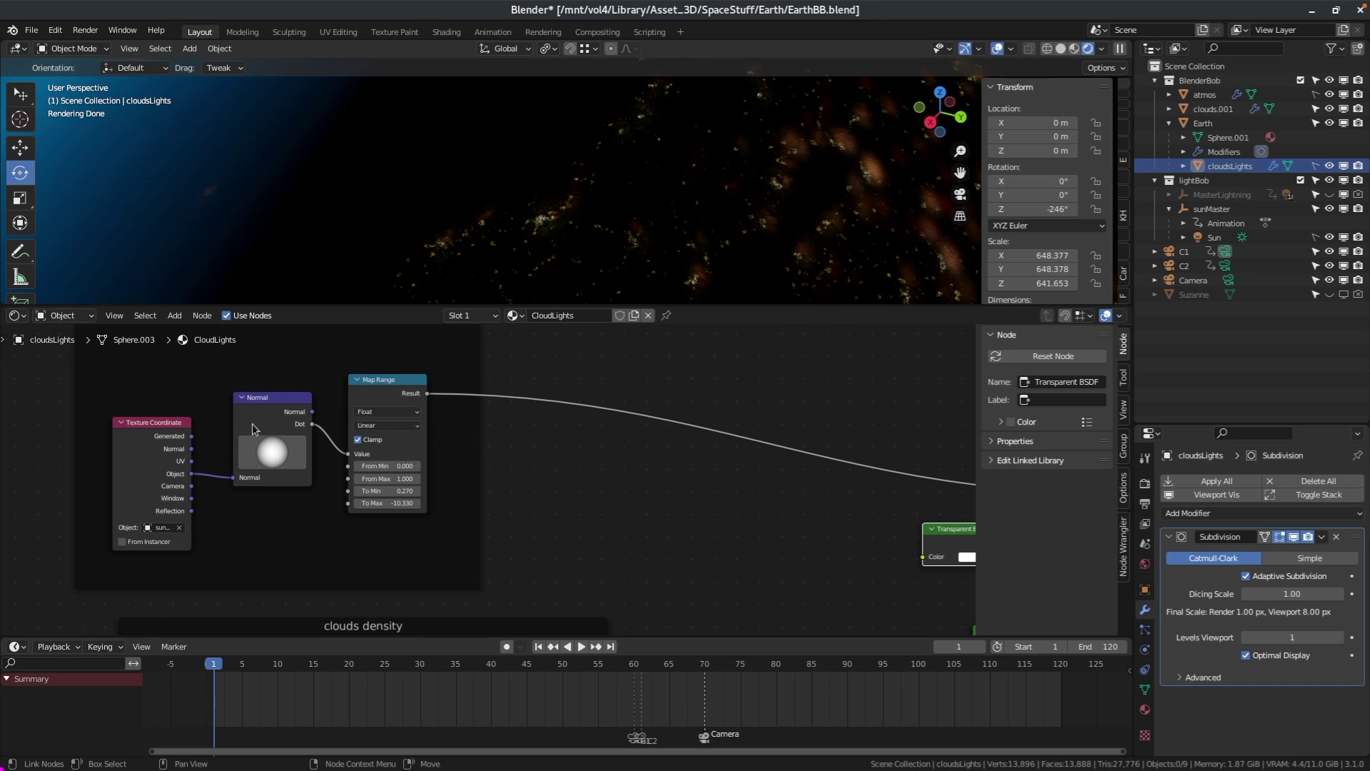
middle_click_drag(761, 441, 211, 405)
middle_click_drag(579, 398, 340, 388)
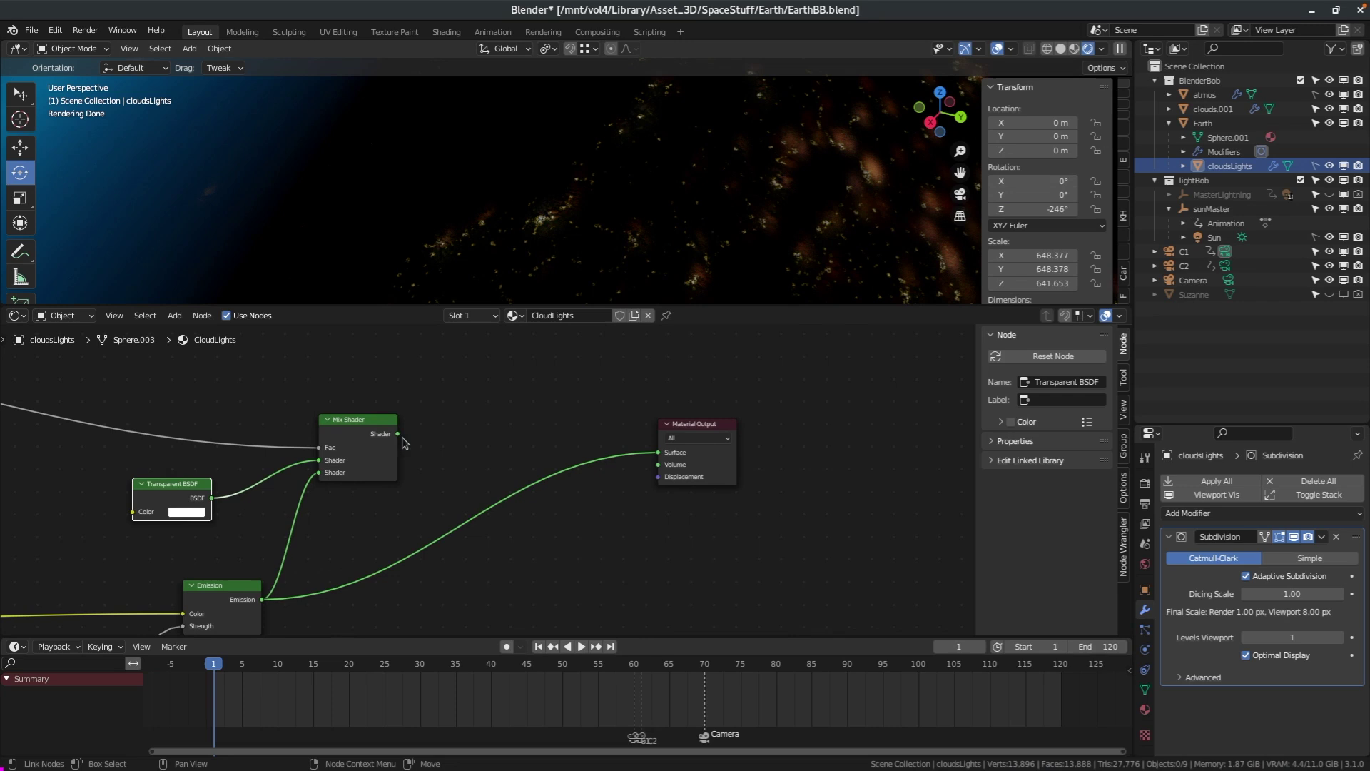
left_click_drag(398, 434, 657, 451)
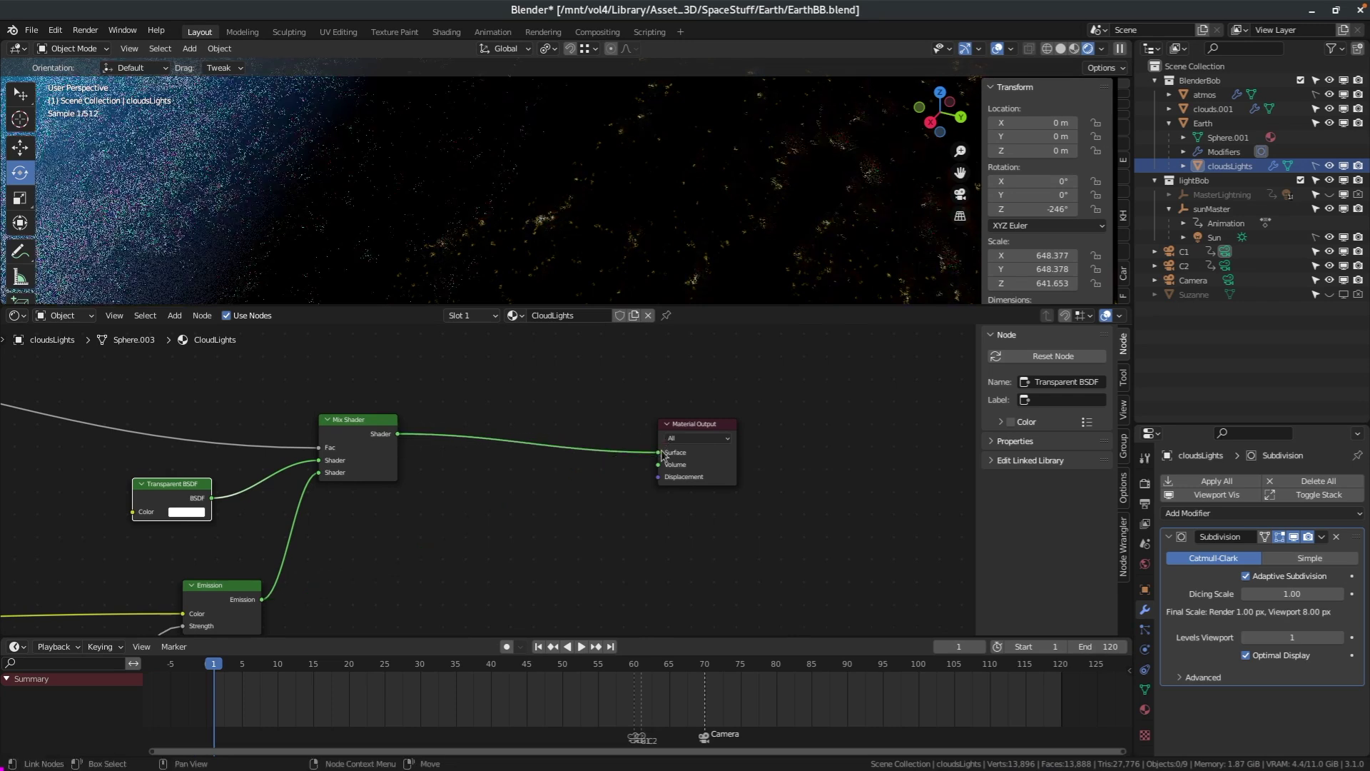
middle_click_drag(856, 146, 646, 201)
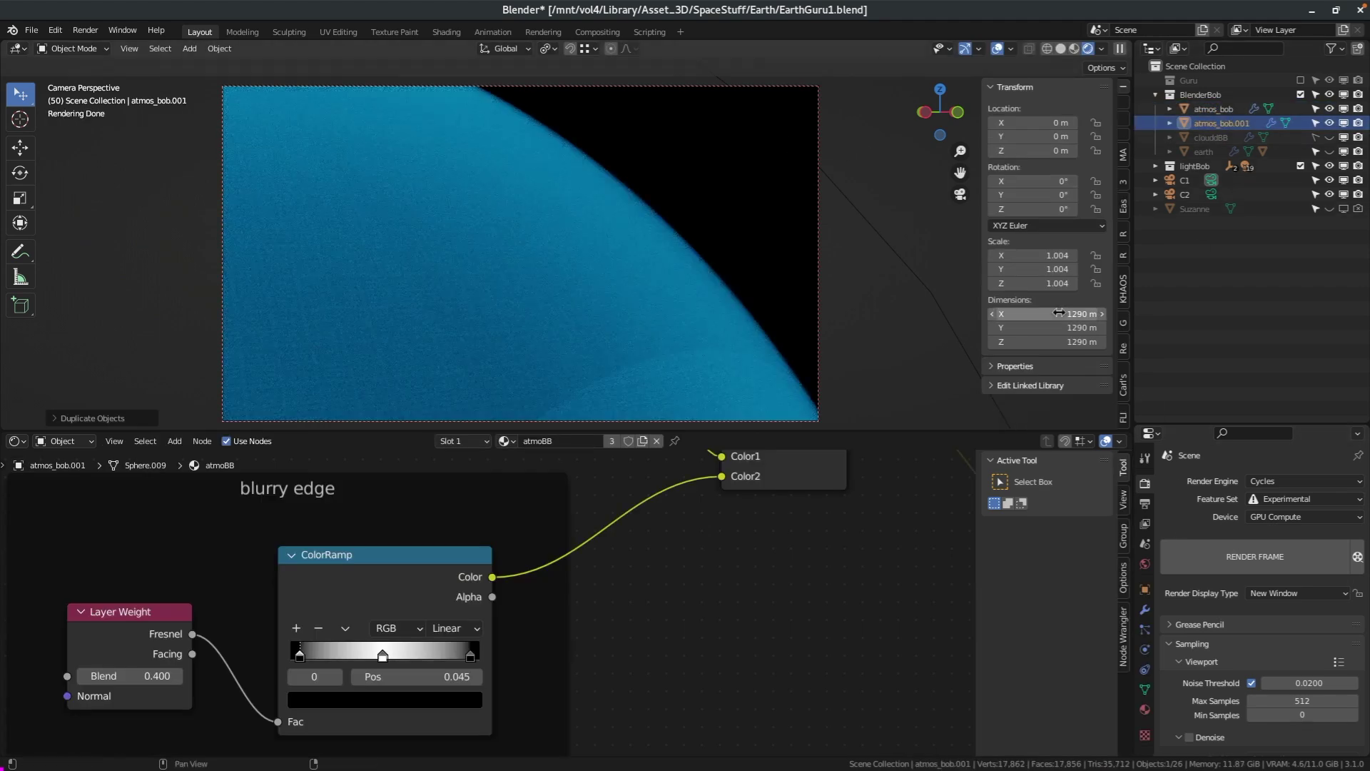
Set the atmosphere object's X, Y and Z dimensions to 1310 m
left_click_drag(1056, 314, 1059, 341)
type("1310")
key("Return")
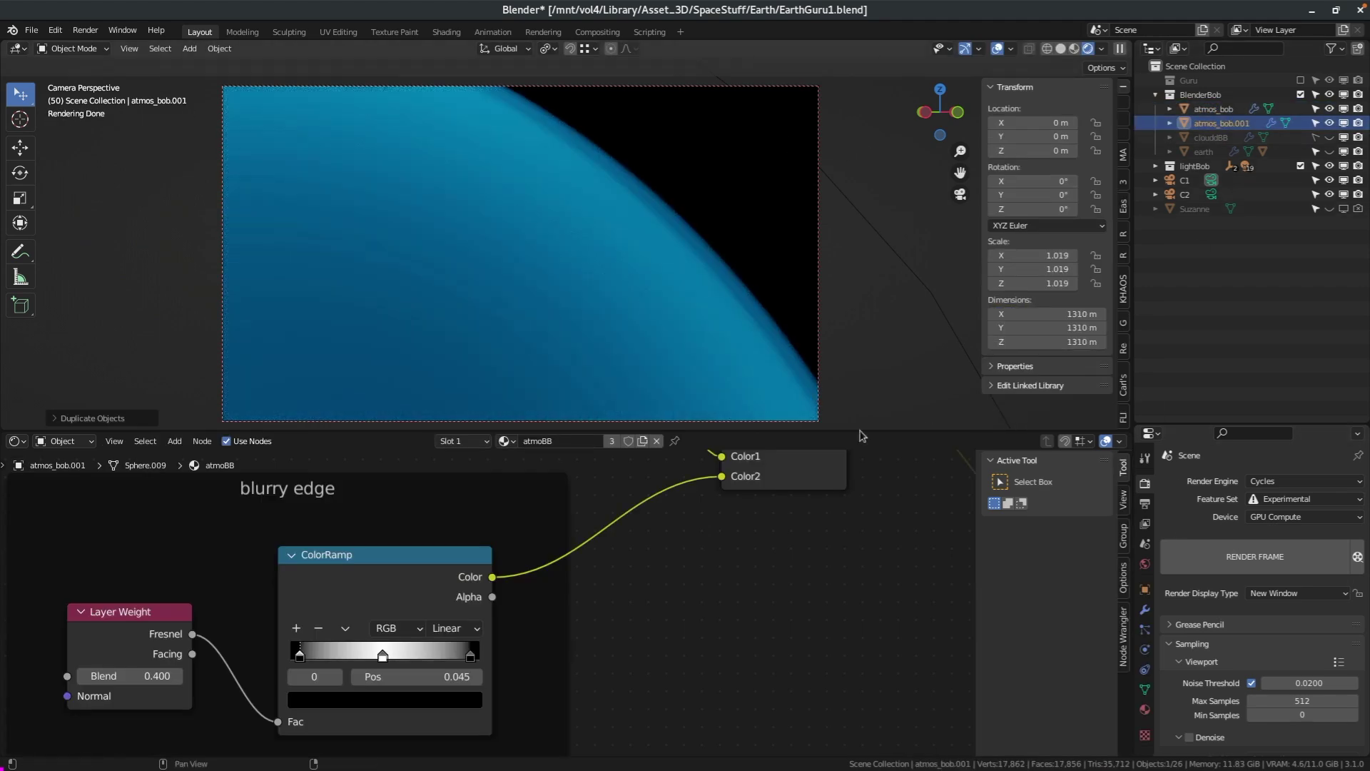
Make the atmosphere material single-user and rename it atmoGreen.001
left_click(611, 441)
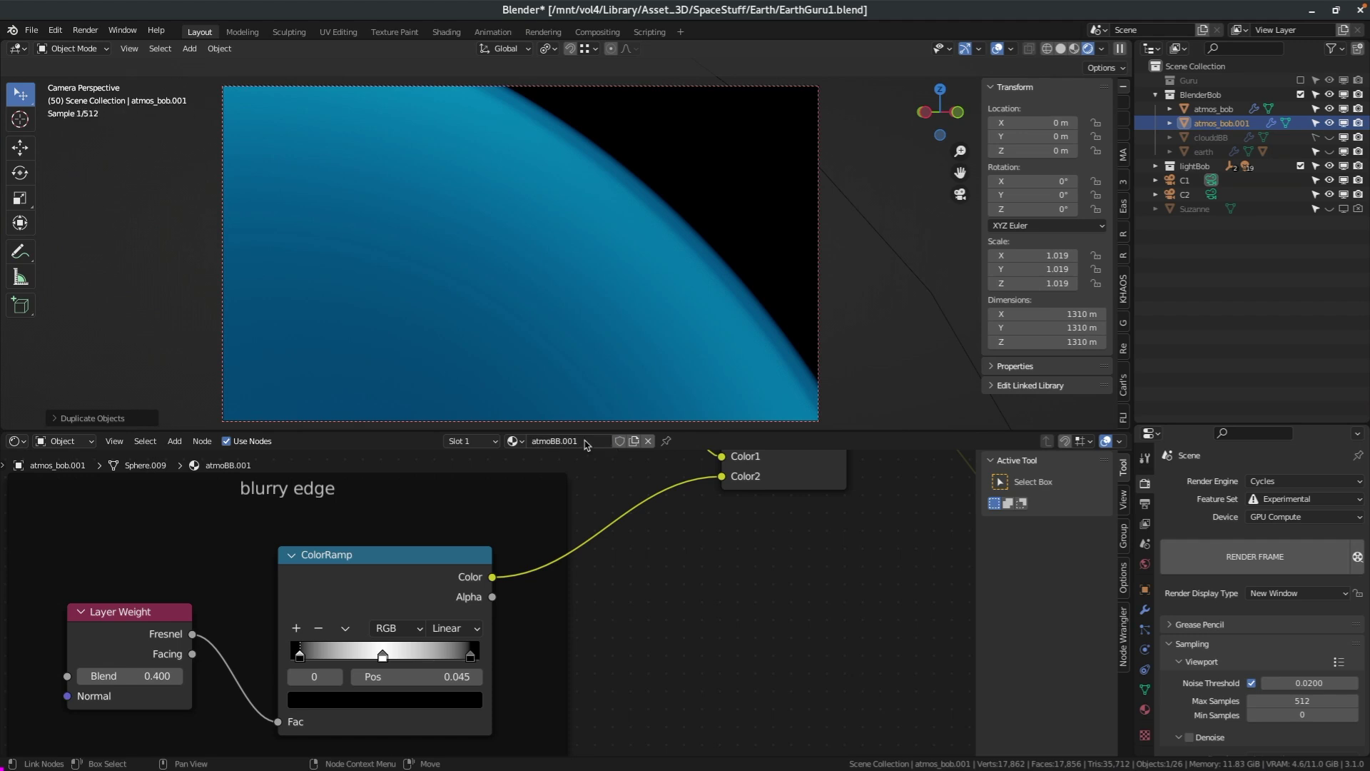
left_click(564, 440)
left_click_drag(577, 442, 551, 442)
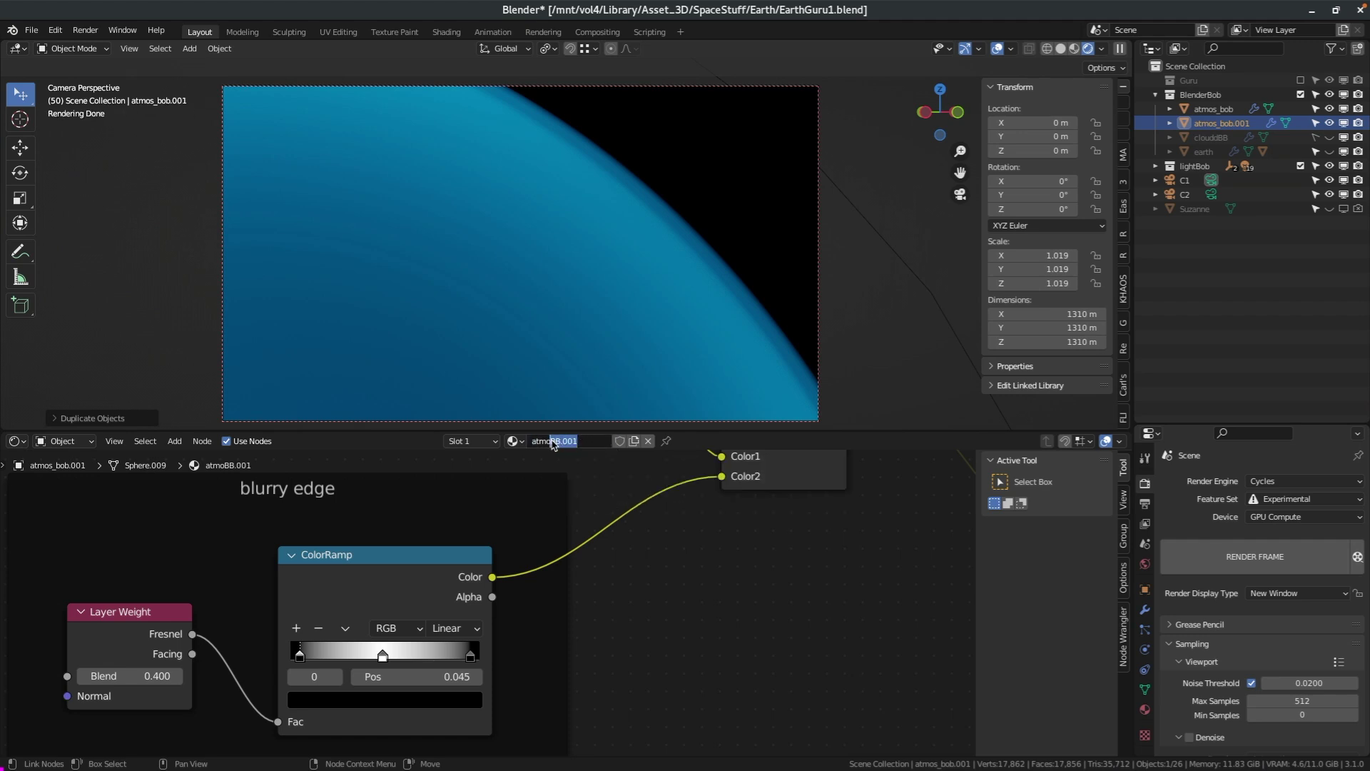
type("C")
key("Return")
Turn the atmosphere Emission colour green and flatten the RGB Curves toward a straight line
scroll(725, 625, "down", 6)
middle_click_drag(746, 621, 309, 653)
left_click(905, 648)
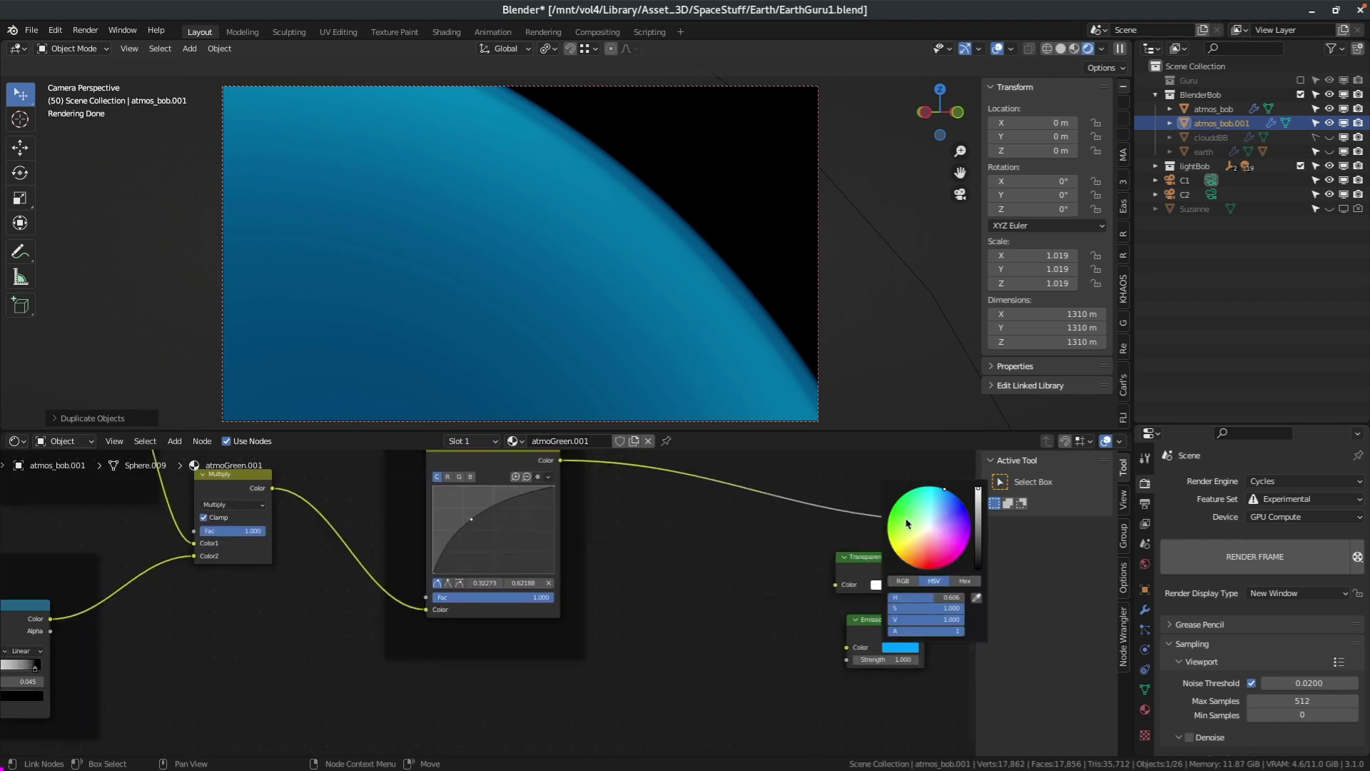
left_click(906, 524)
middle_click_drag(491, 517, 627, 566)
left_click_drag(608, 569, 626, 581)
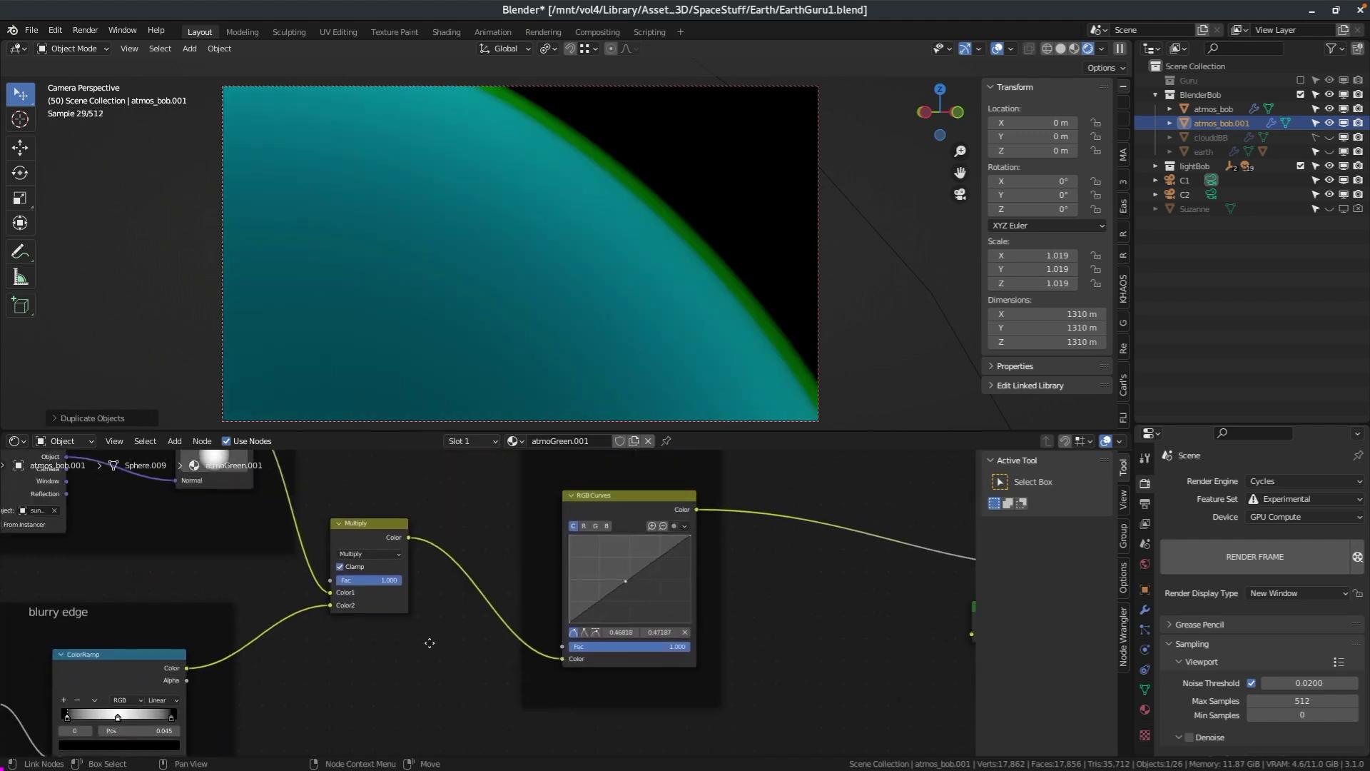
Move the blurry-edge ColorRamp's first stop from 0.045 to 0.141
middle_click_drag(430, 643, 689, 586)
middle_click_drag(568, 645, 699, 592)
scroll(563, 622, "up", 8)
left_click_drag(363, 607, 493, 612)
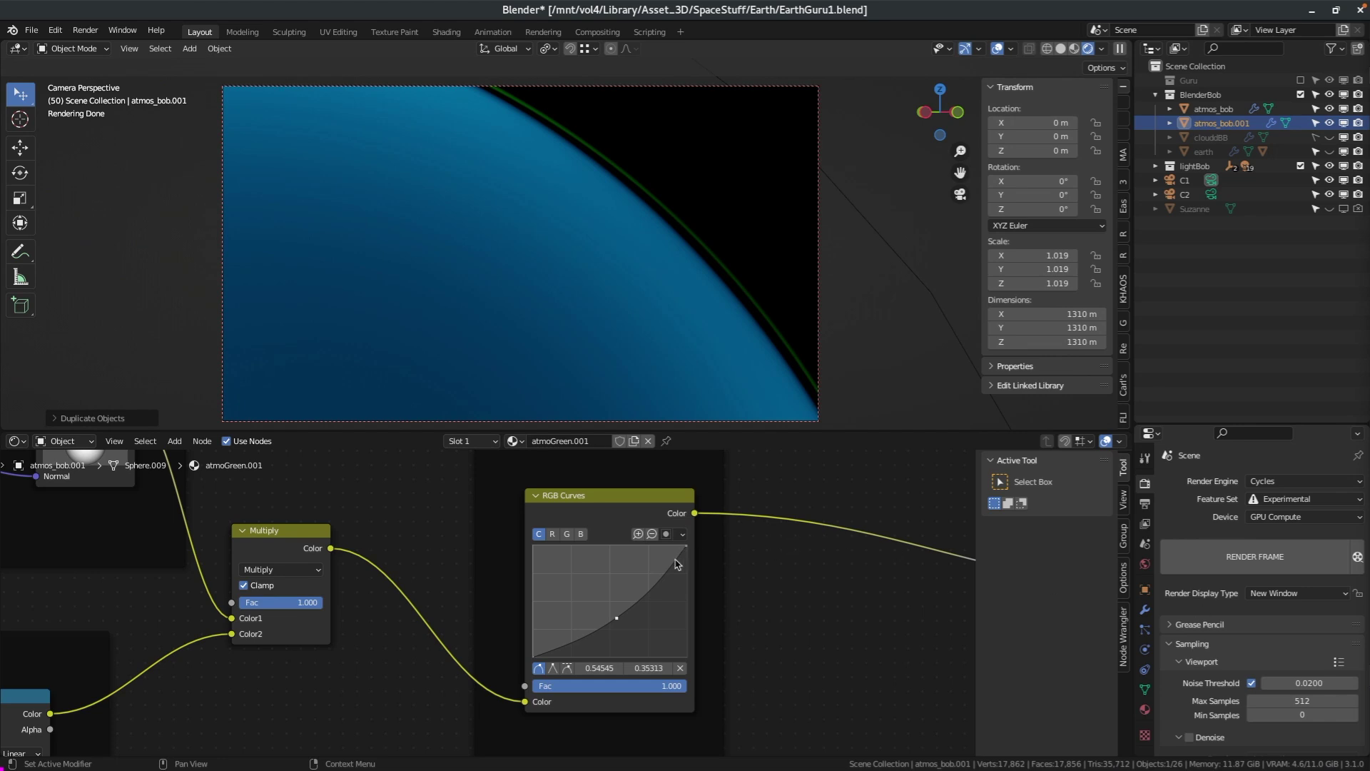
Select the ColorRamp's middle white stop and open its colour setting
middle_click_drag(633, 563, 664, 487)
middle_click_drag(396, 675, 769, 600)
middle_click_drag(641, 633, 674, 673)
scroll(628, 669, "up", 6)
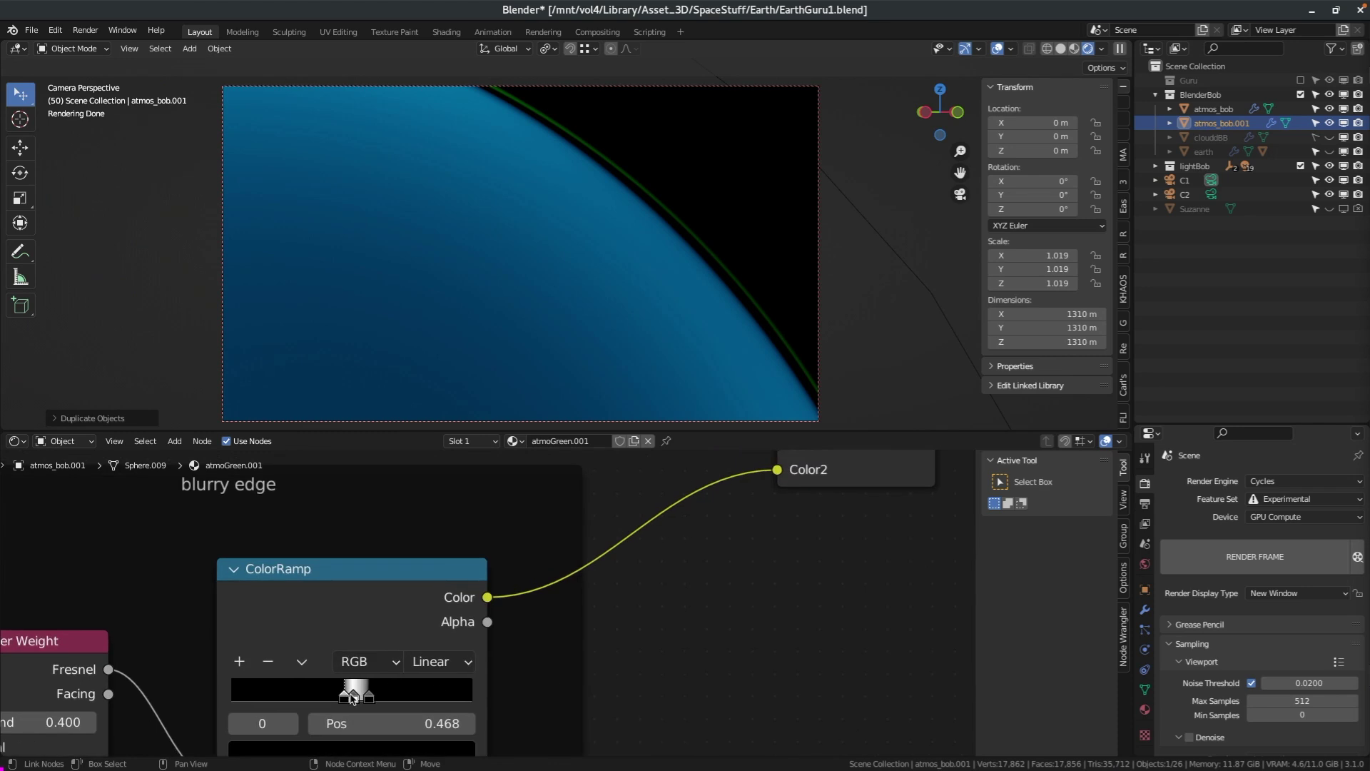
left_click(352, 697)
middle_click_drag(353, 698, 327, 581)
left_click(364, 638)
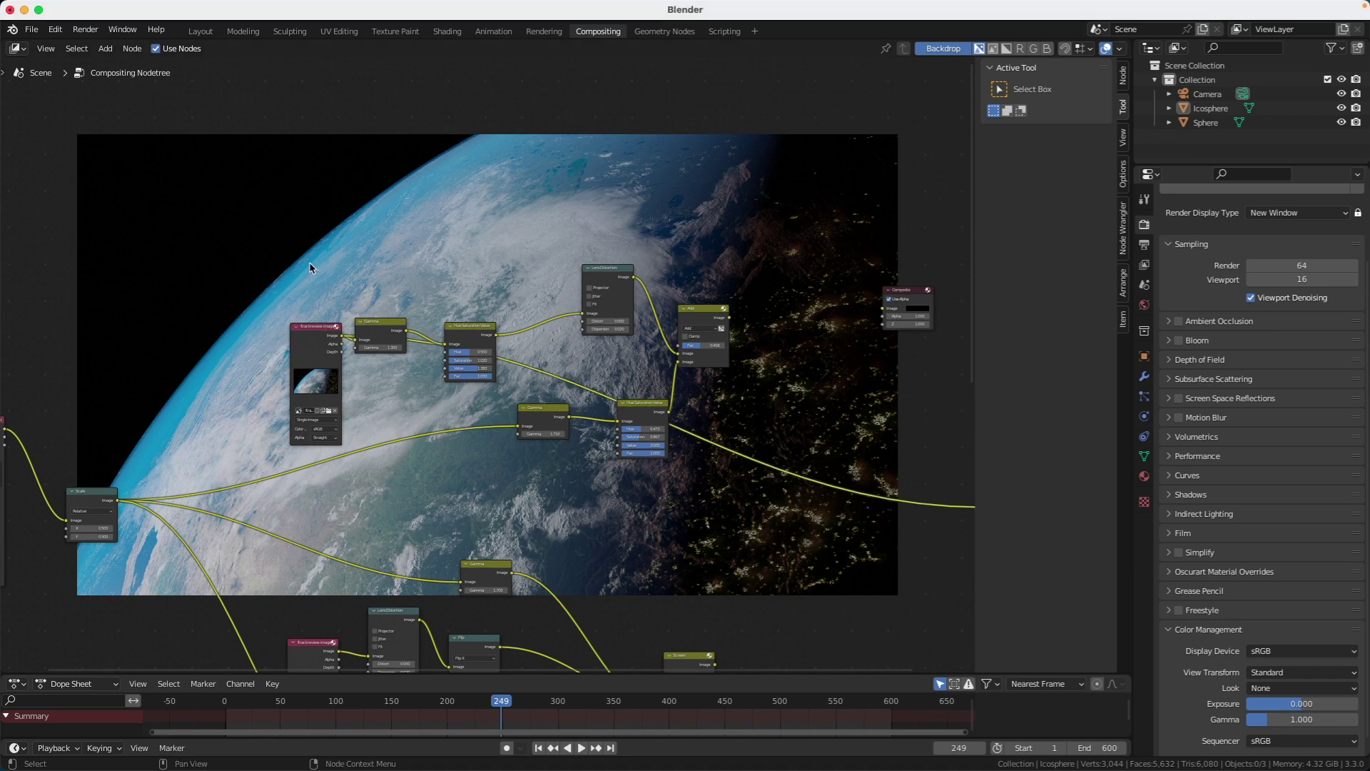
Preview the Gamma, Hue Saturation Value and Lens Distortion node outputs in the compositor backdrop, ending on Lens Distortion
scroll(312, 268, "up", 3)
left_click(163, 297)
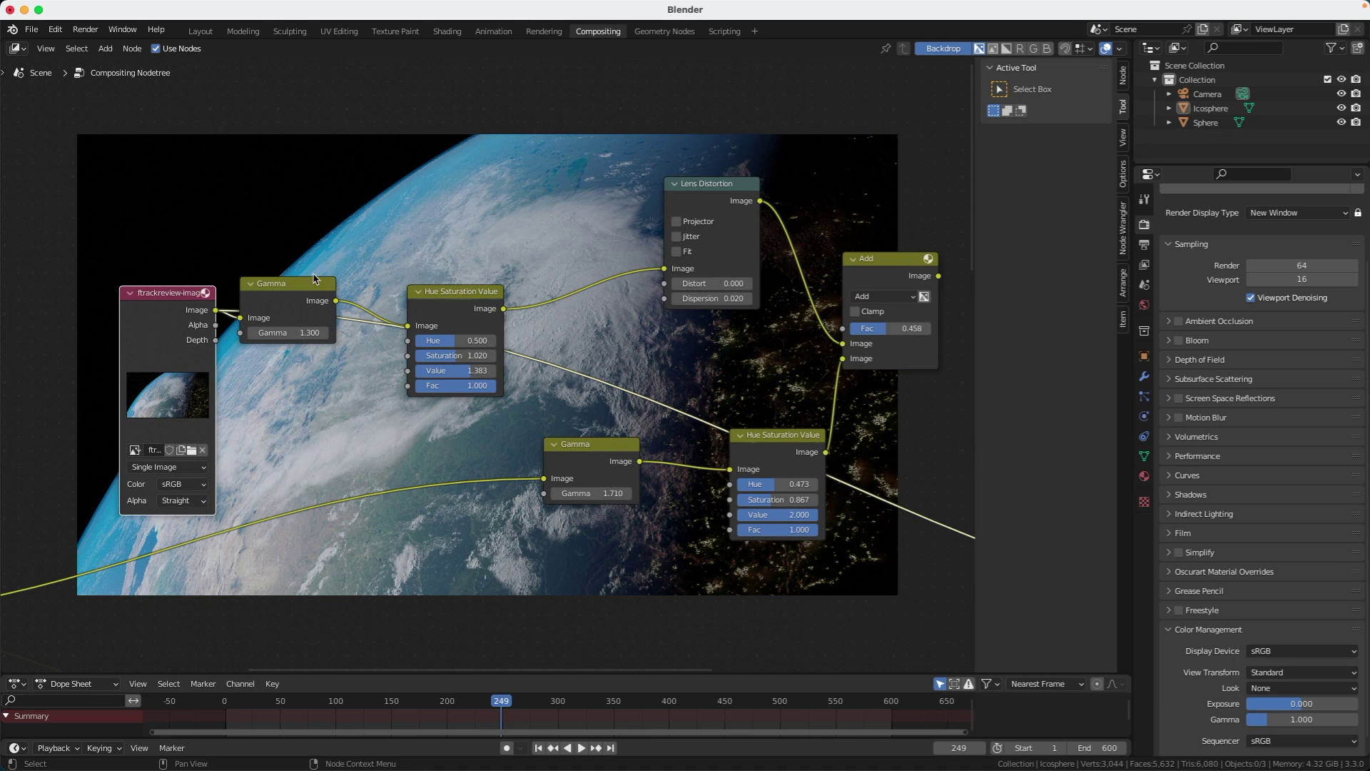
left_click(295, 284, "shift")
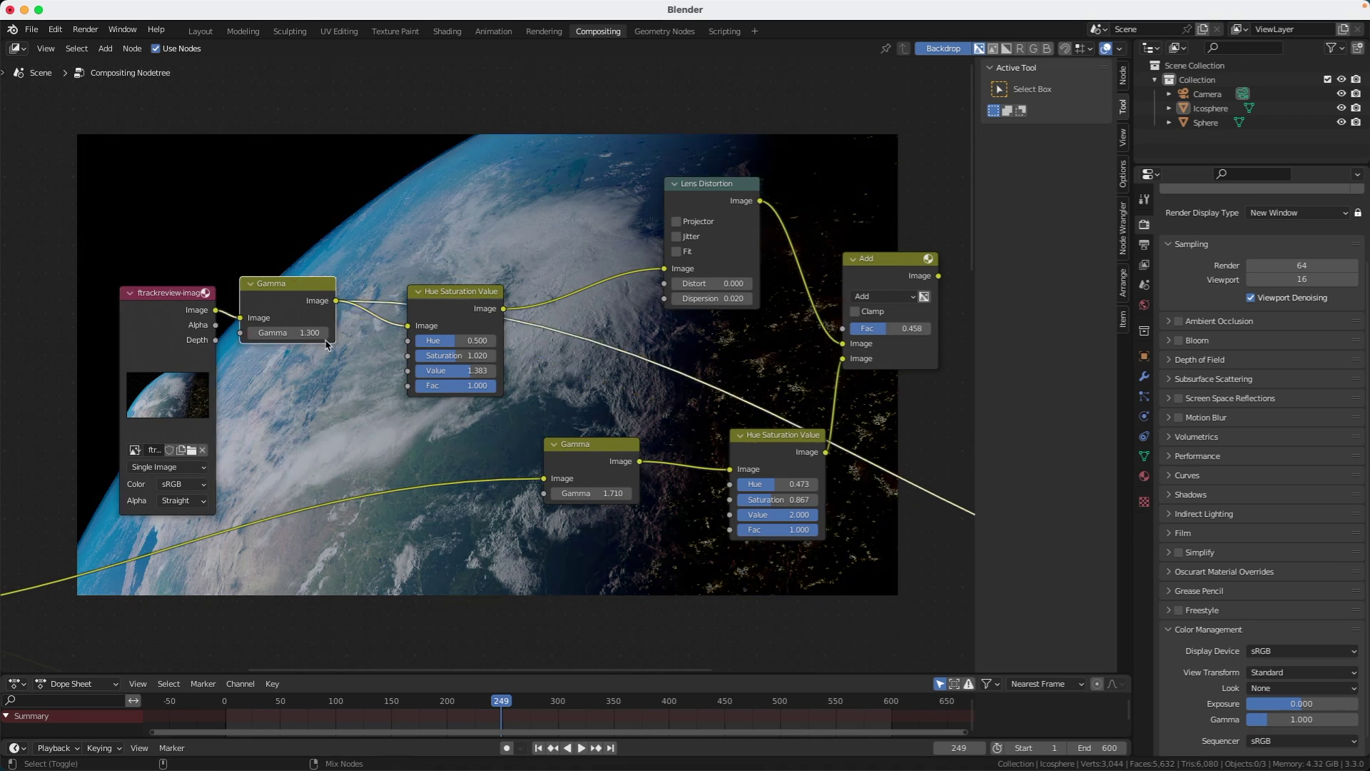
left_click(451, 297, "ctrl+shift")
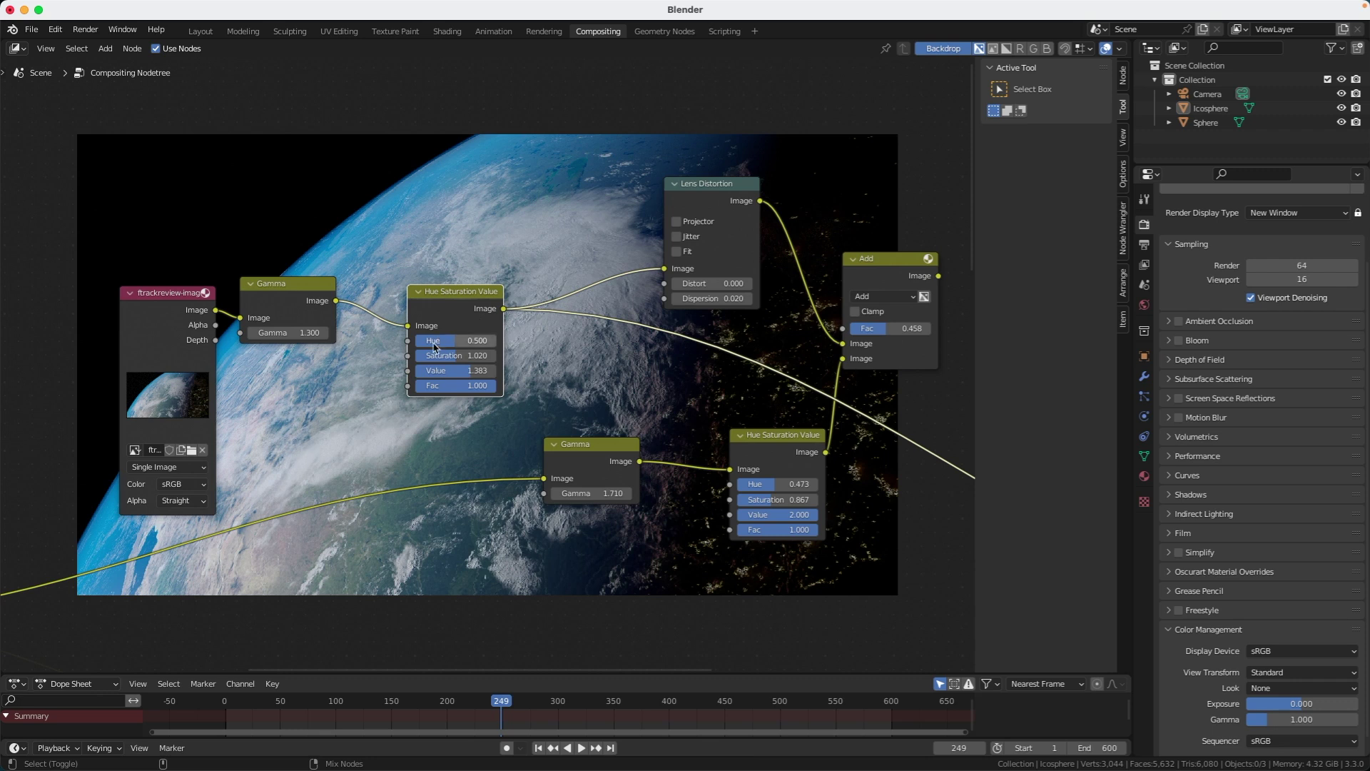
left_click(708, 185, "ctrl+shift")
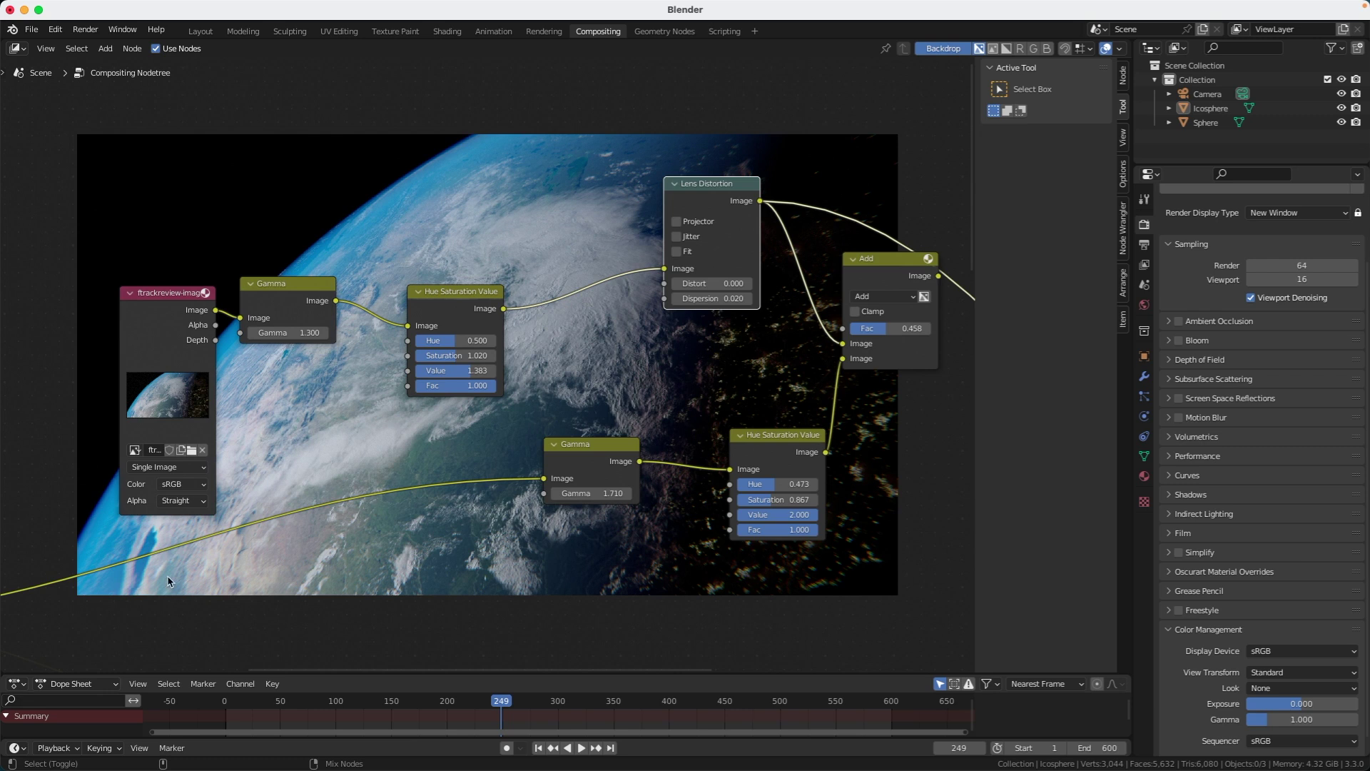
left_click(471, 299, "ctrl+shift")
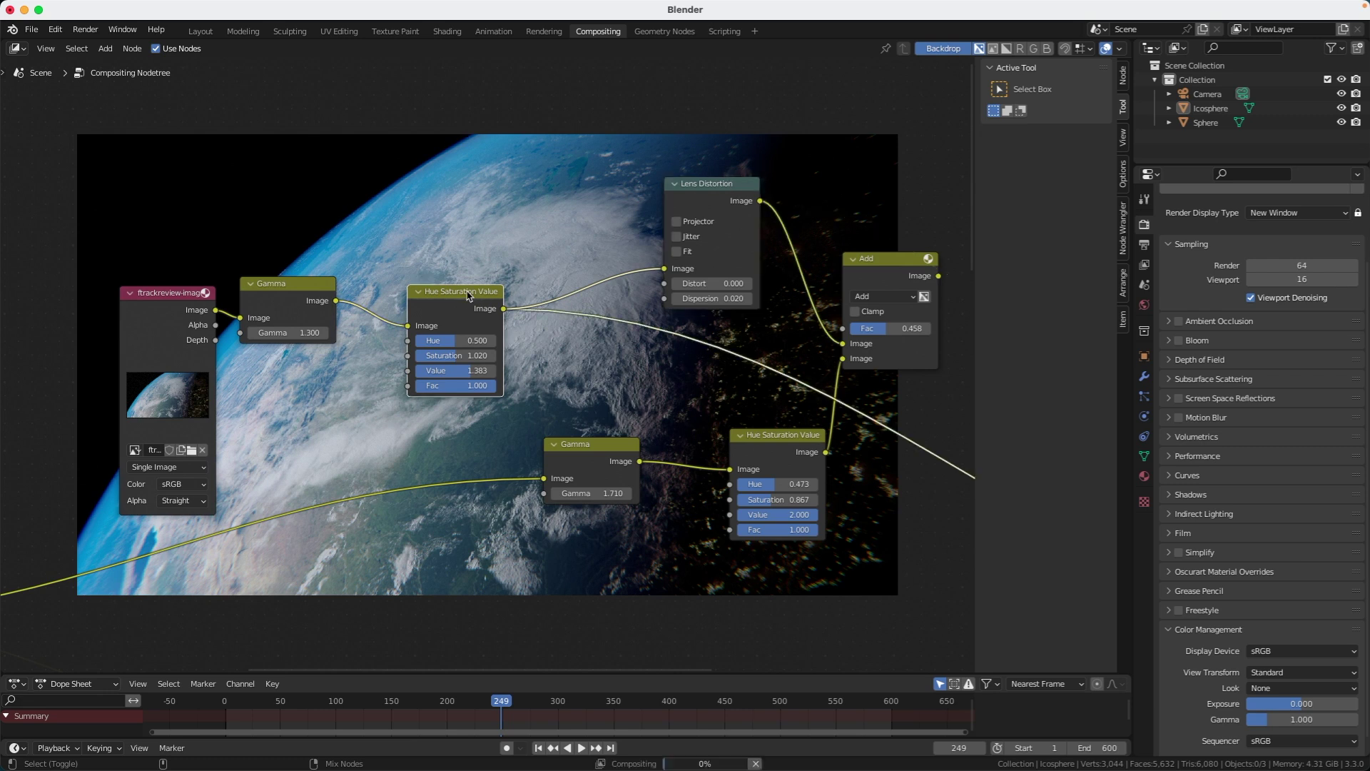
left_click(708, 183, "ctrl+shift")
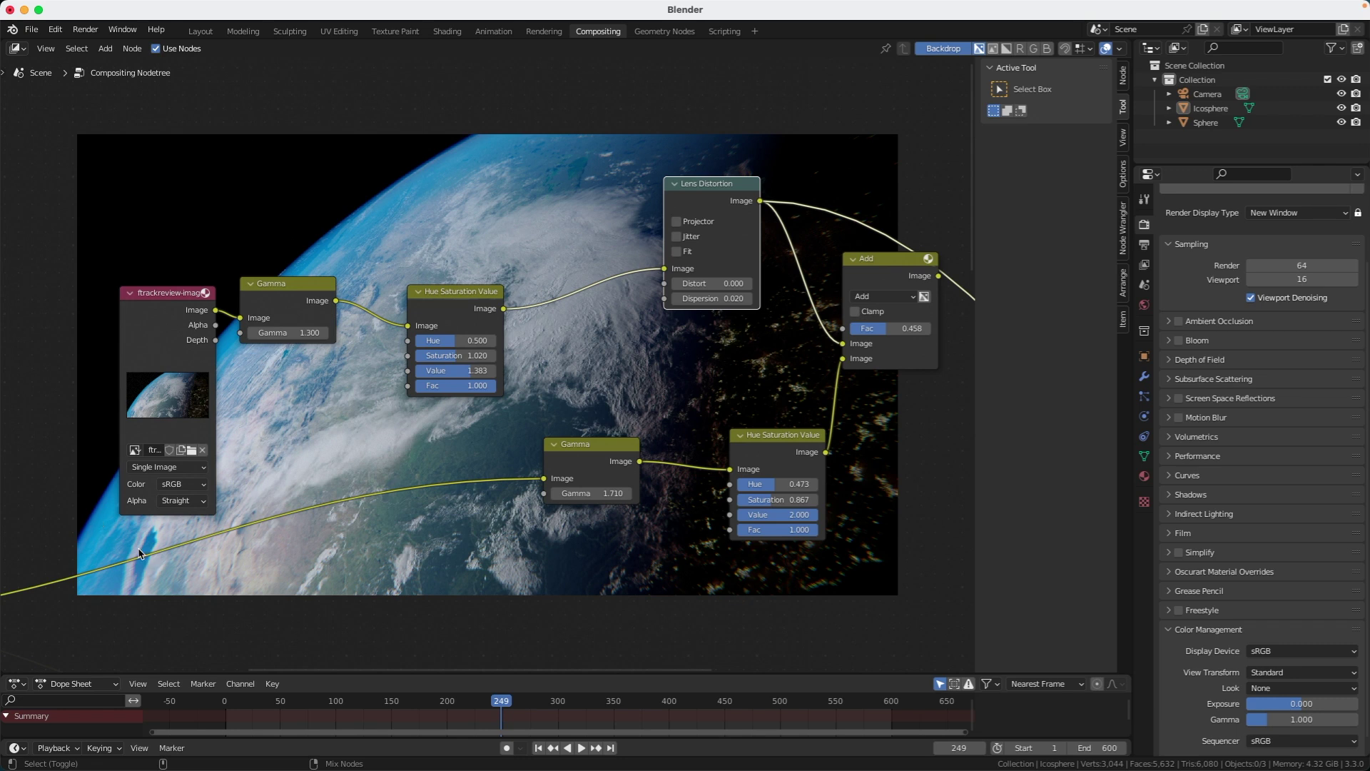
Preview the flare image sequence and its scaled output, scrubbing the timeline to frame 346
scroll(514, 434, "down", 3)
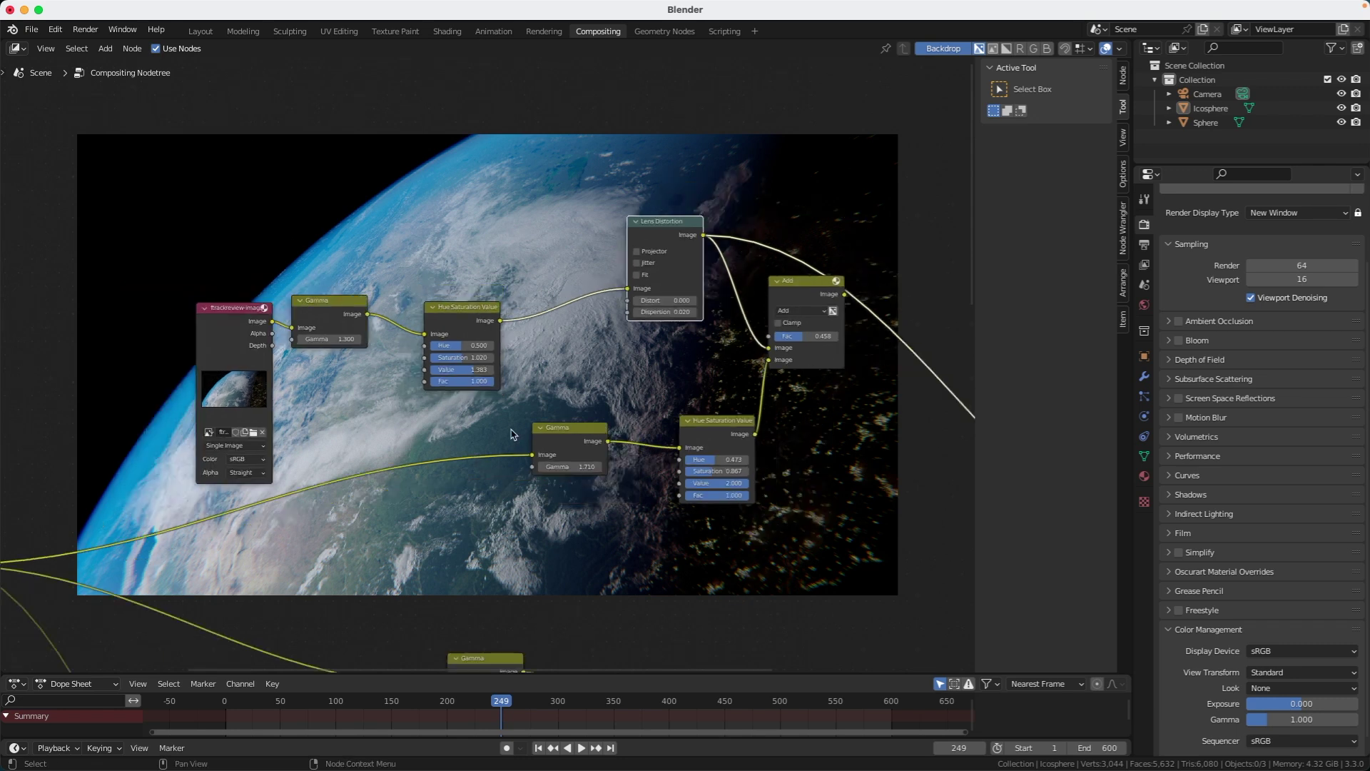
middle_click_drag(354, 472, 724, 371)
middle_click_drag(369, 388, 627, 426)
left_click(355, 386, "ctrl+shift")
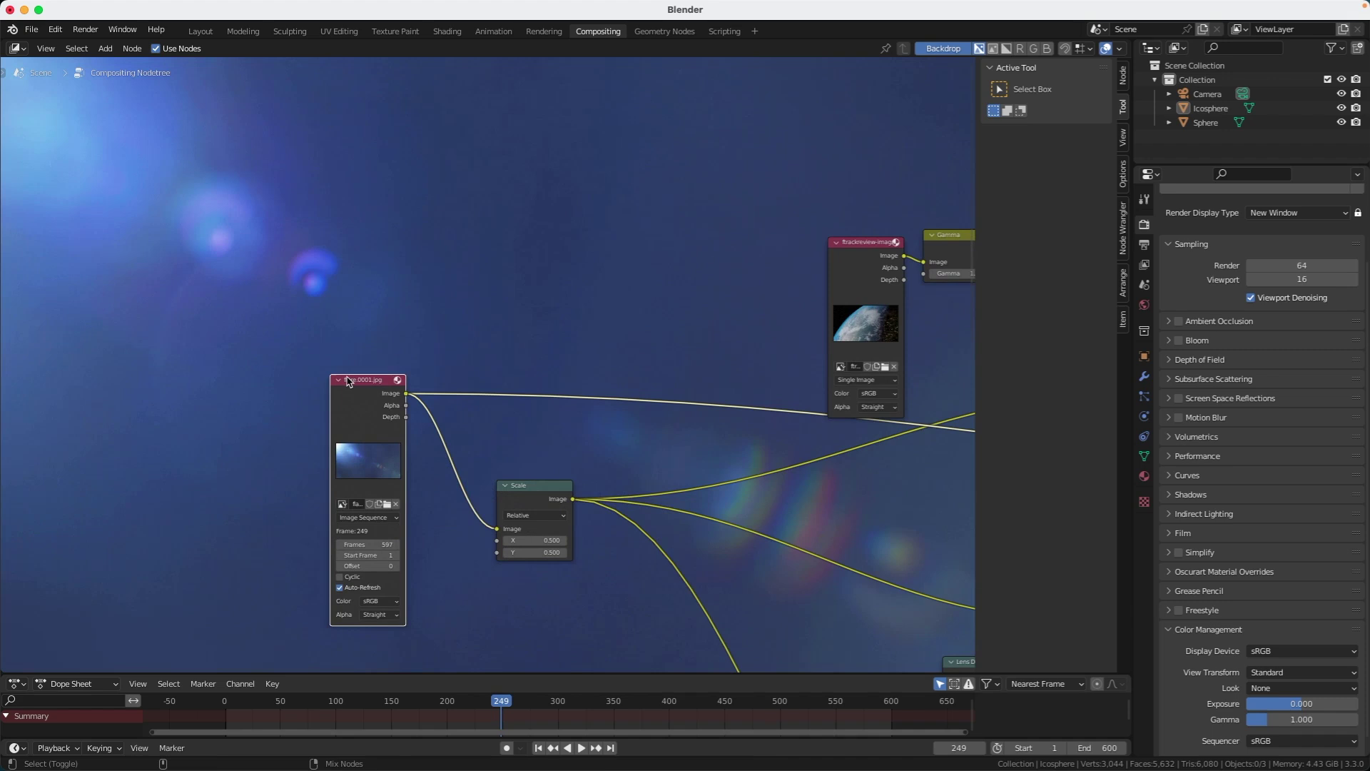
left_click(528, 491, "ctrl+shift")
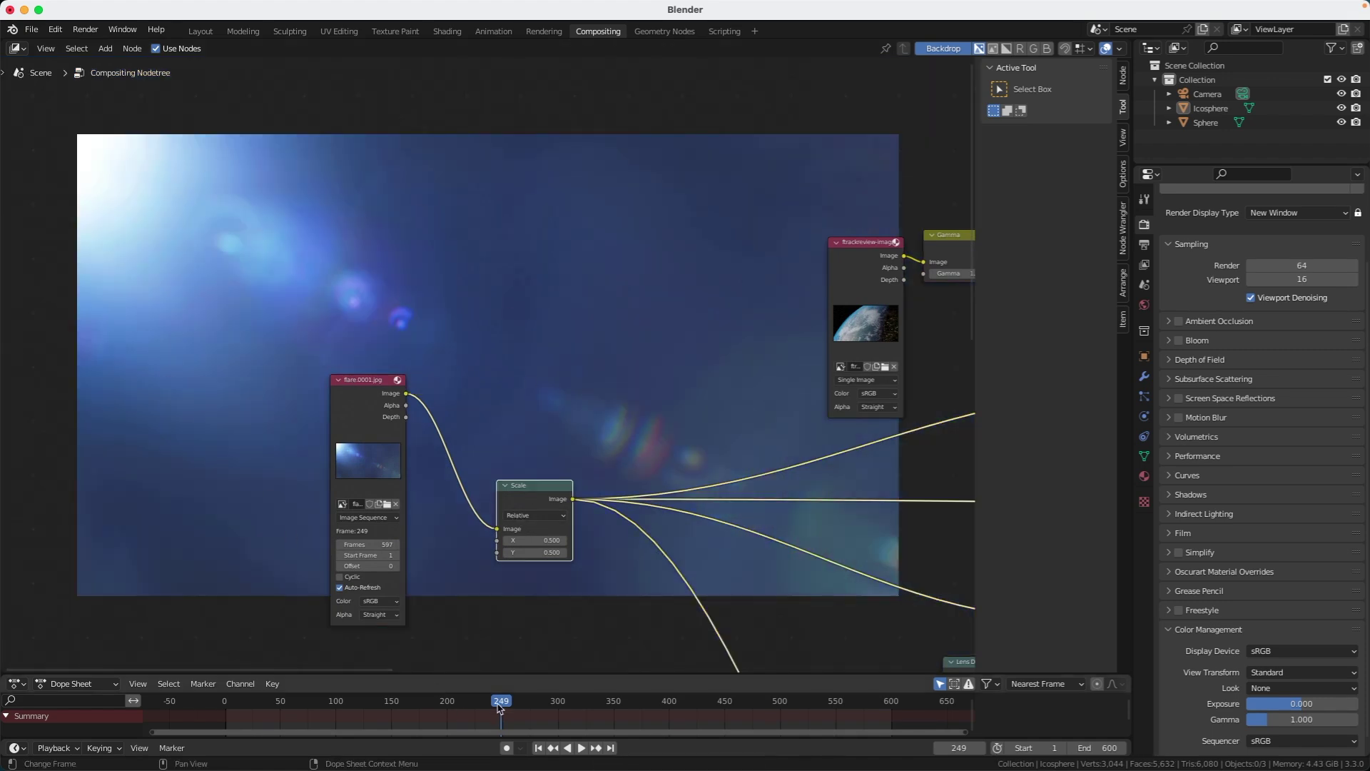
left_click_drag(499, 706, 611, 707)
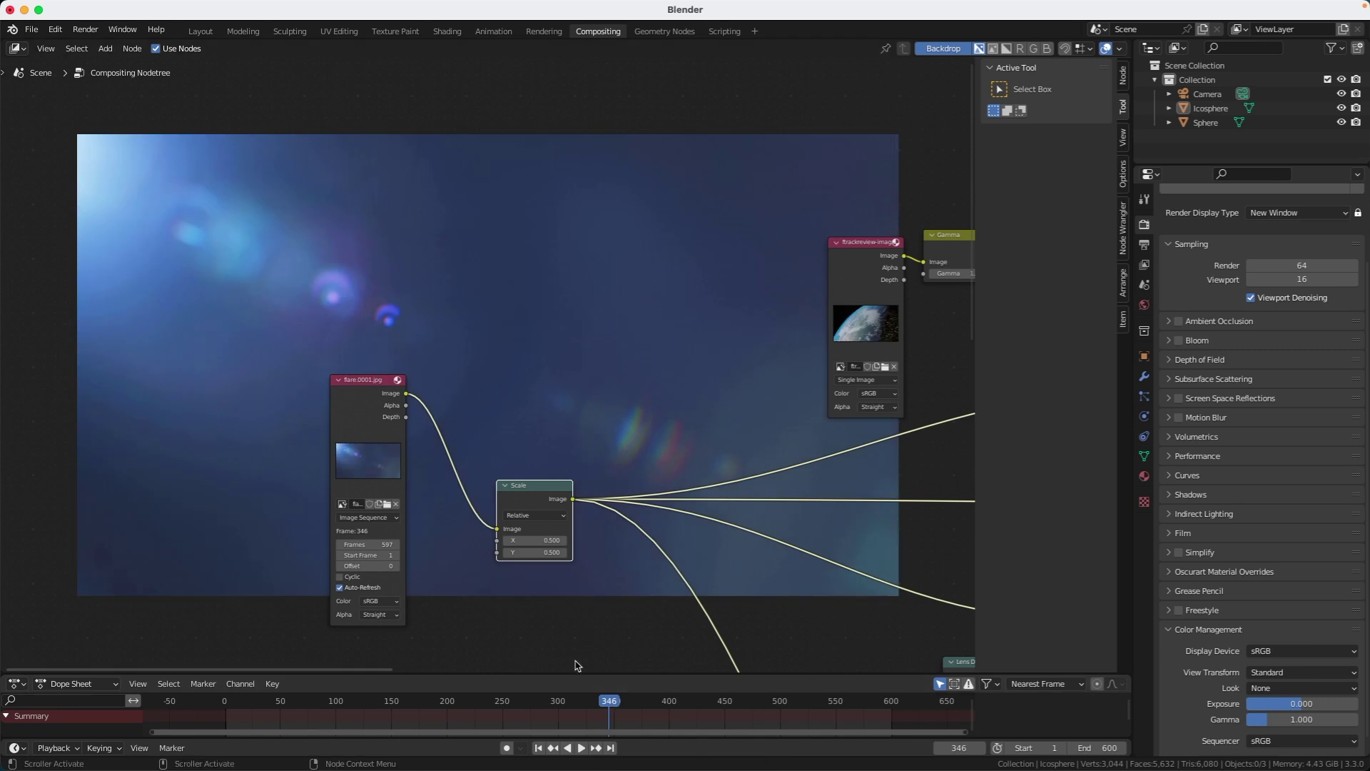
left_click_drag(580, 708, 550, 711)
Preview the lower Gamma, Hue Saturation Value and combined Add node outputs
middle_click_drag(684, 336, 150, 381)
middle_click_drag(507, 467, 495, 453)
left_click(590, 418, "ctrl+shift")
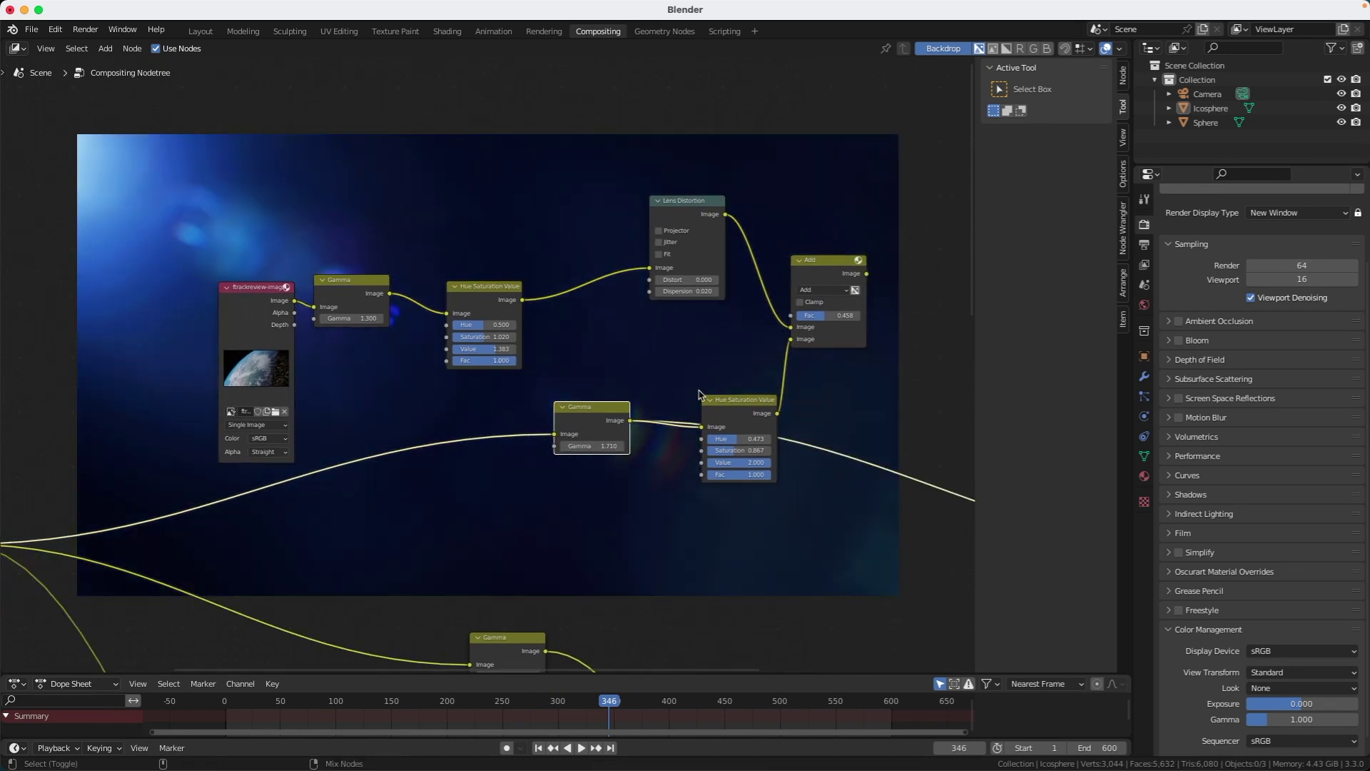
left_click(738, 405, "ctrl+shift")
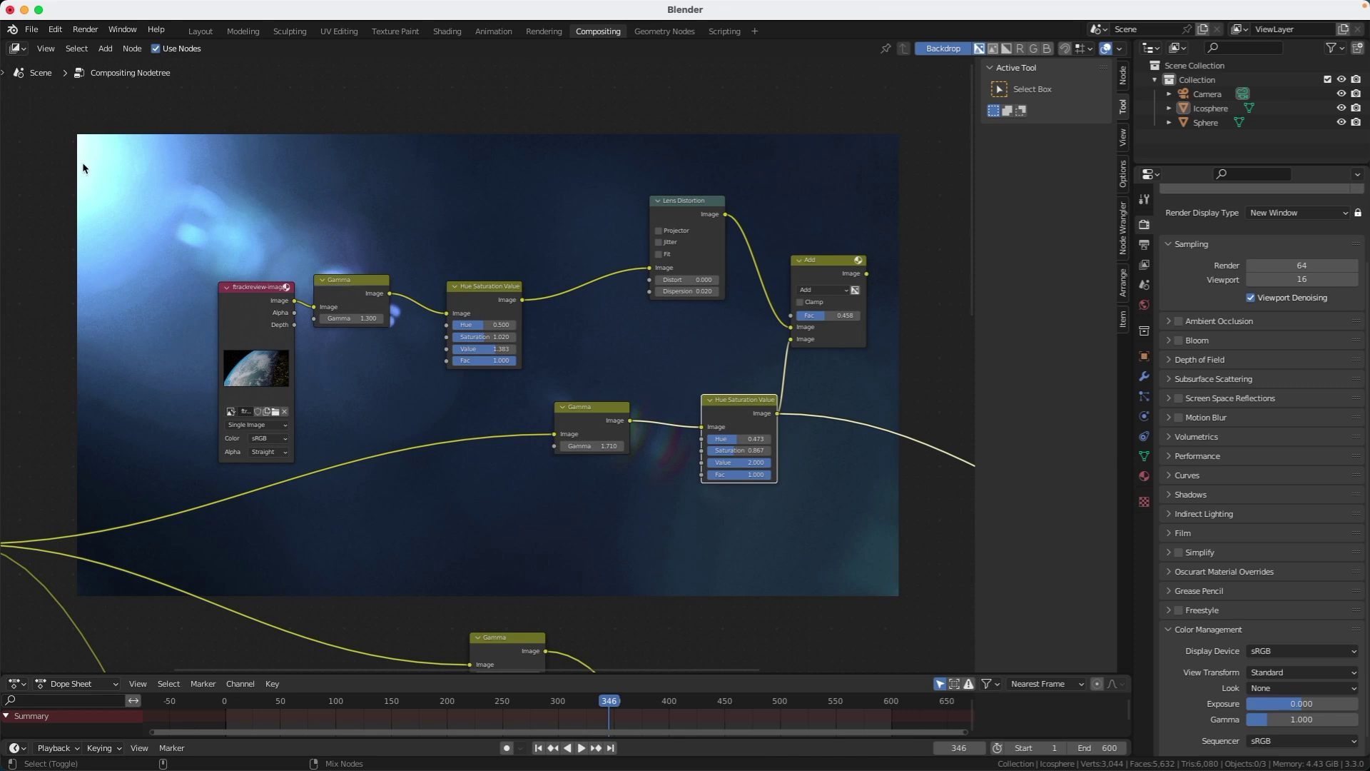
middle_click_drag(741, 358, 526, 426)
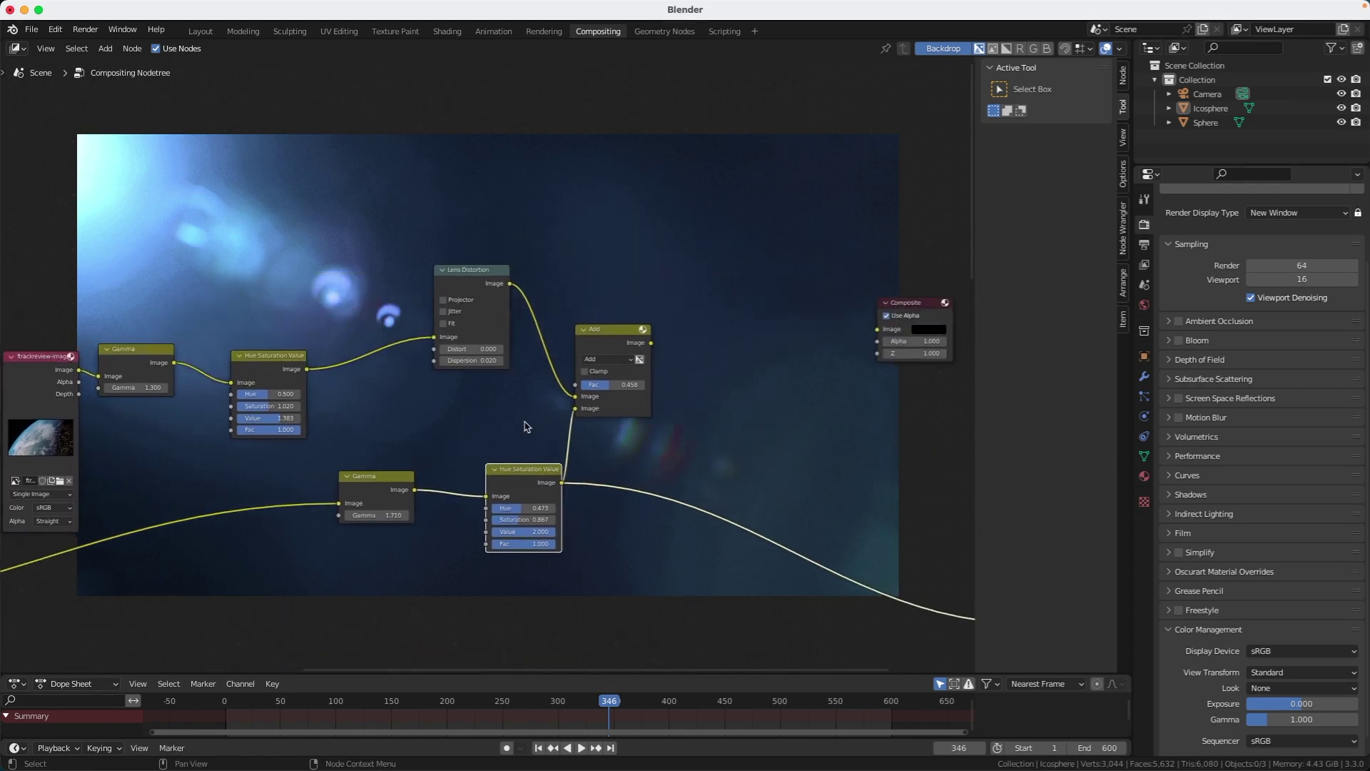
left_click(628, 336, "ctrl+shift")
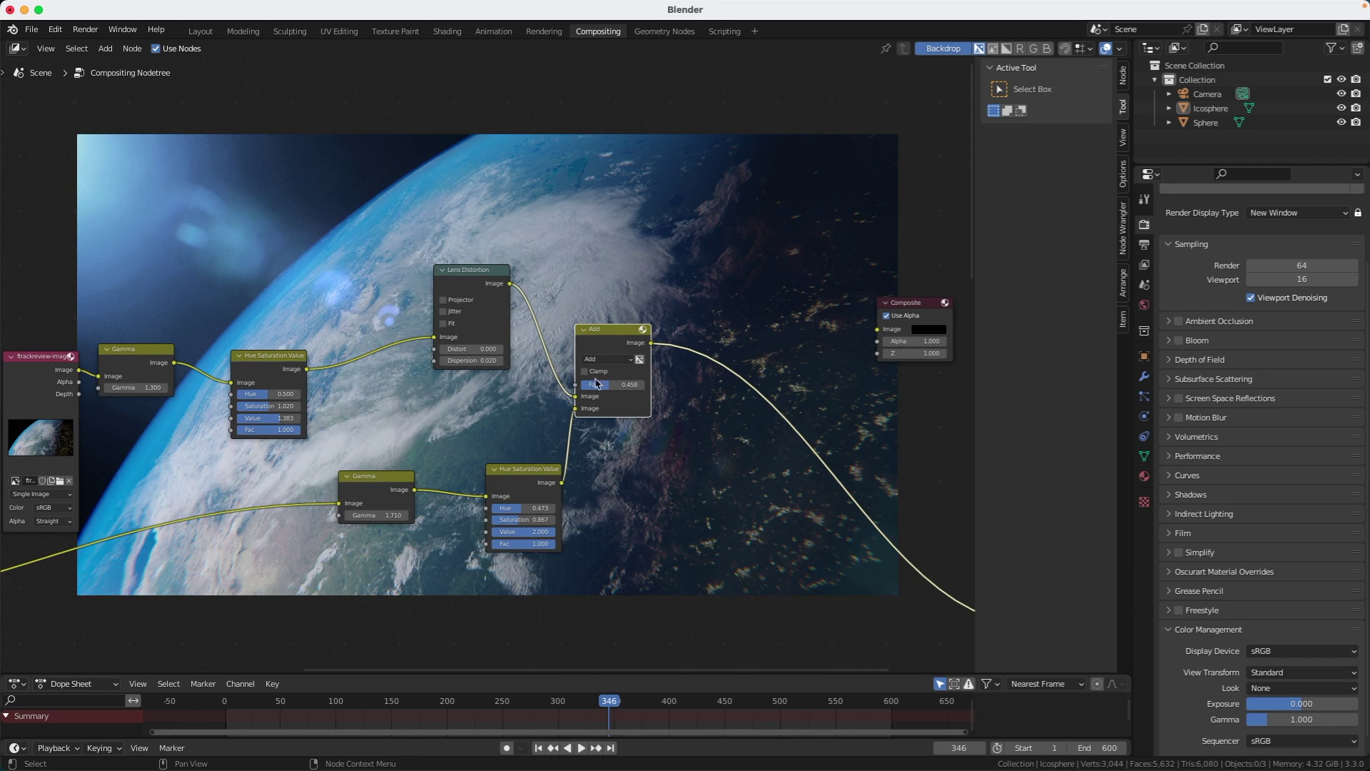
Preview the flare branch's Image, Lens Distortion, Flip, Gamma and Screen mix outputs
scroll(662, 620, "down", 3)
middle_click_drag(662, 620, 947, 210)
left_click(452, 372, "ctrl+shift")
left_click(548, 336, "ctrl+shift")
left_click(643, 367, "ctrl+shift")
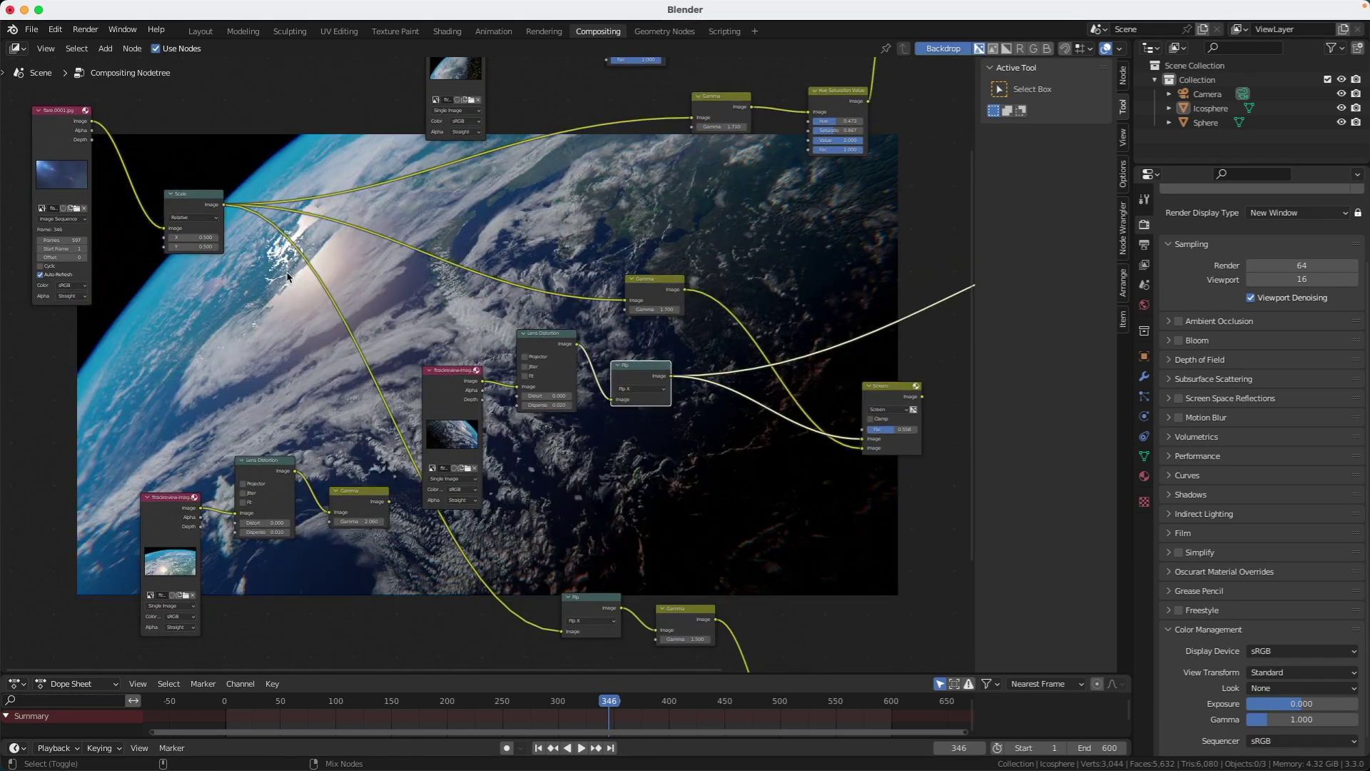
left_click(652, 282, "ctrl+shift")
left_click(882, 396, "ctrl+shift")
Set the flare Mix node blend mode to Add with factor 0.767
left_click(887, 410)
left_click(891, 494)
left_click_drag(894, 429, 906, 430)
Preview the upper and lower flare Image, Lens Distortion and Gamma outputs
middle_click_drag(213, 540, 271, 349)
left_click(230, 306, "ctrl+shift")
left_click(322, 269, "ctrl+shift")
left_click(417, 299, "ctrl+shift")
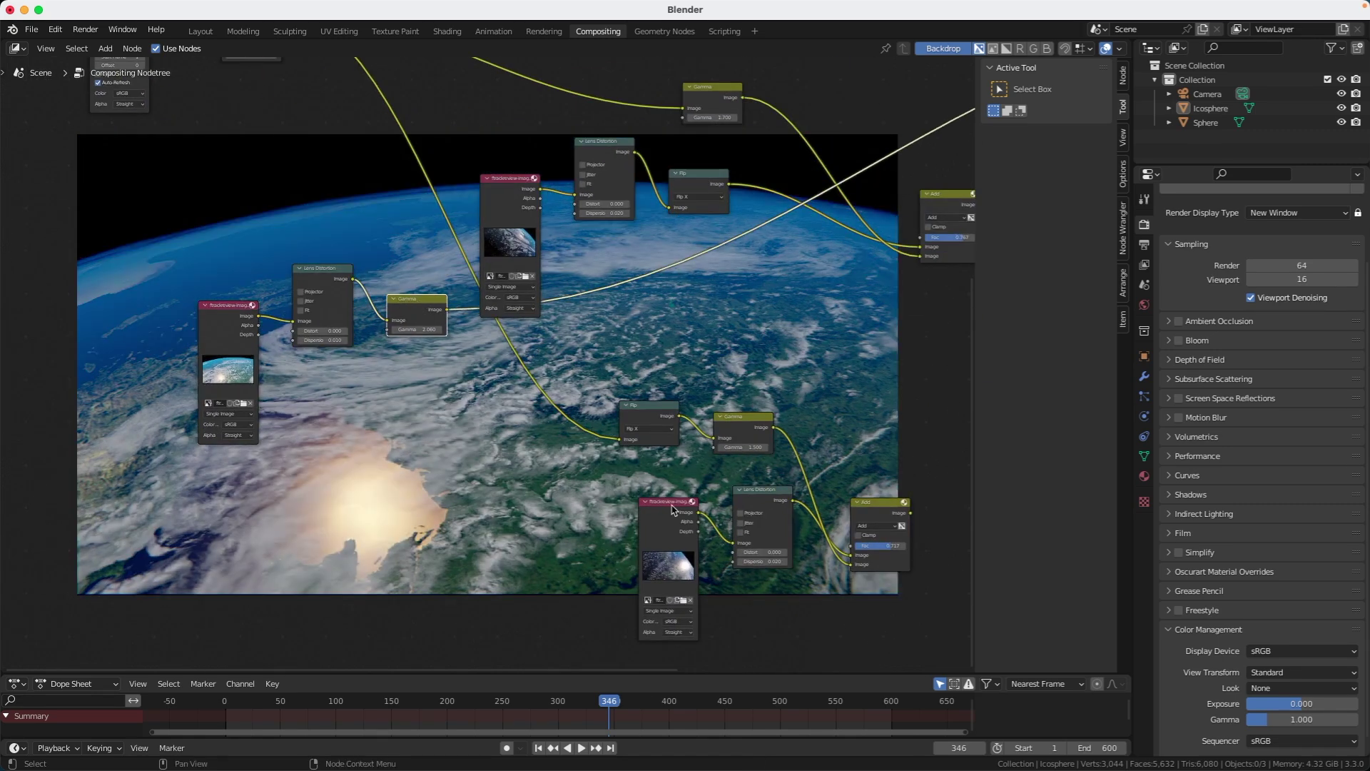
left_click(669, 503, "ctrl+shift")
left_click(762, 490, "ctrl+shift")
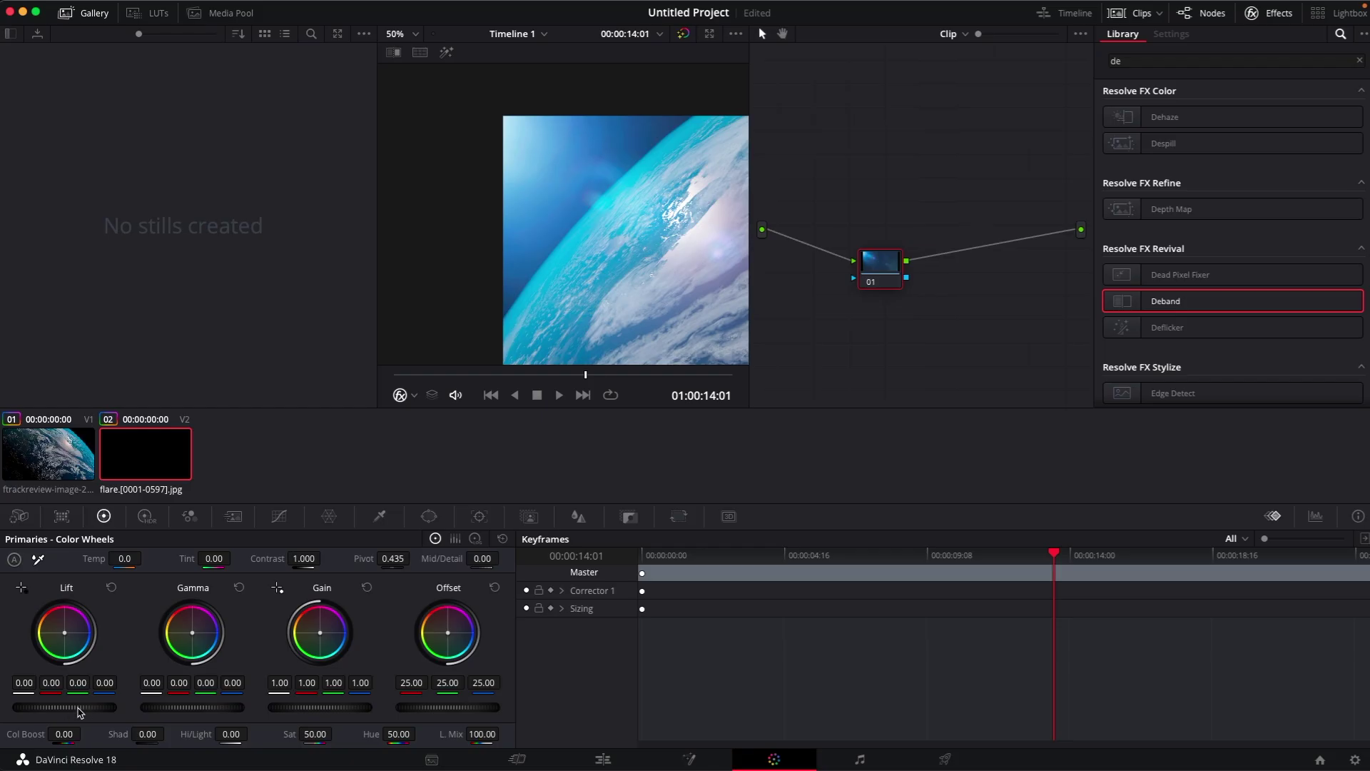
Darken Lift to expose banding, apply Deband to node 01, then return Lift to 0
left_click_drag(65, 707, 21, 710)
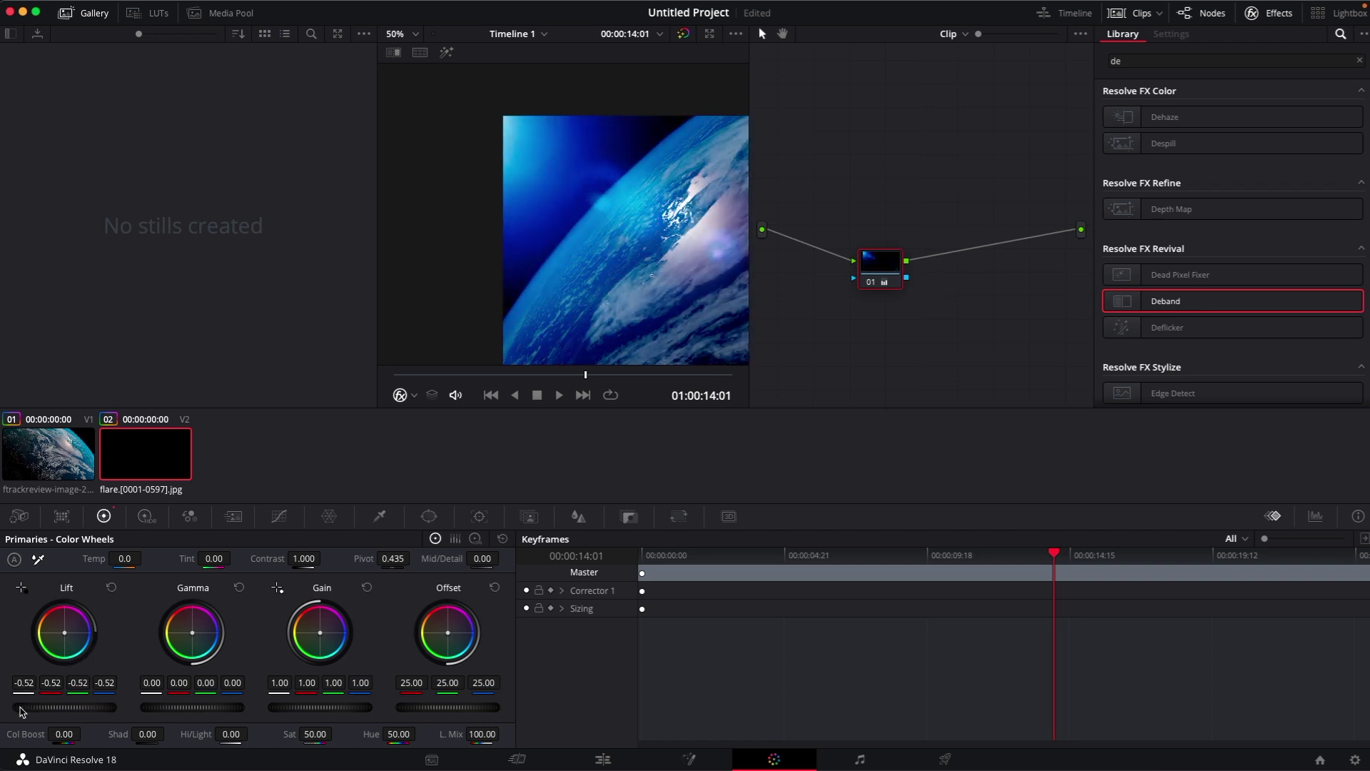
scroll(496, 201, "up", 5)
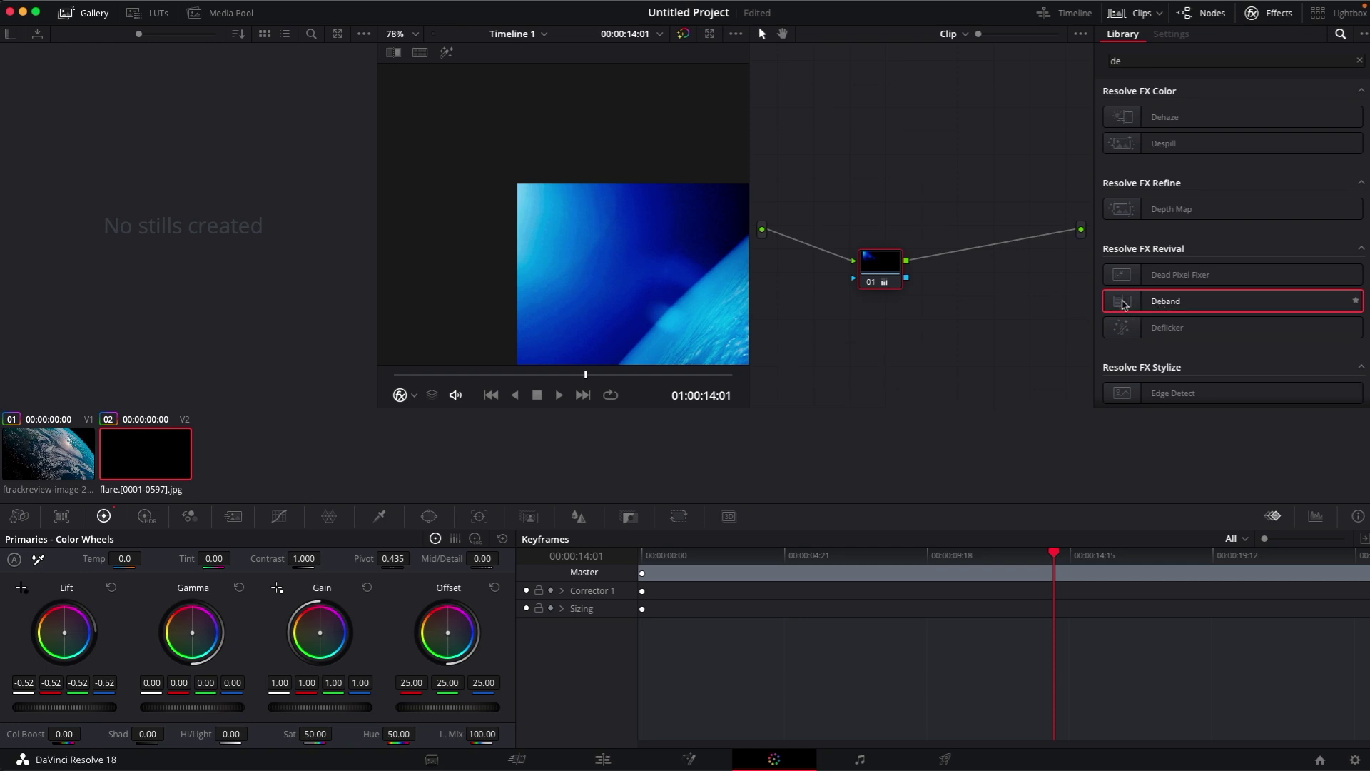
left_click_drag(1122, 303, 880, 270)
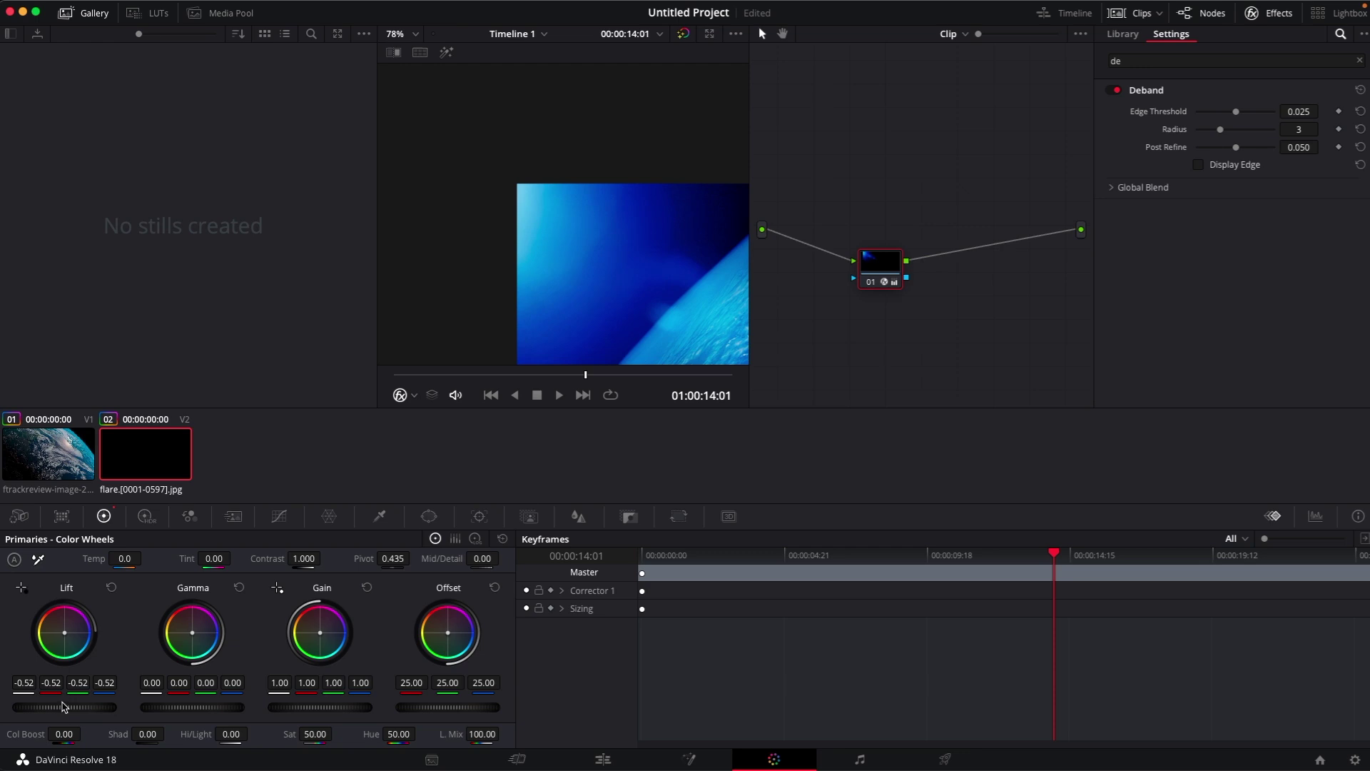
left_click_drag(51, 709, 112, 708)
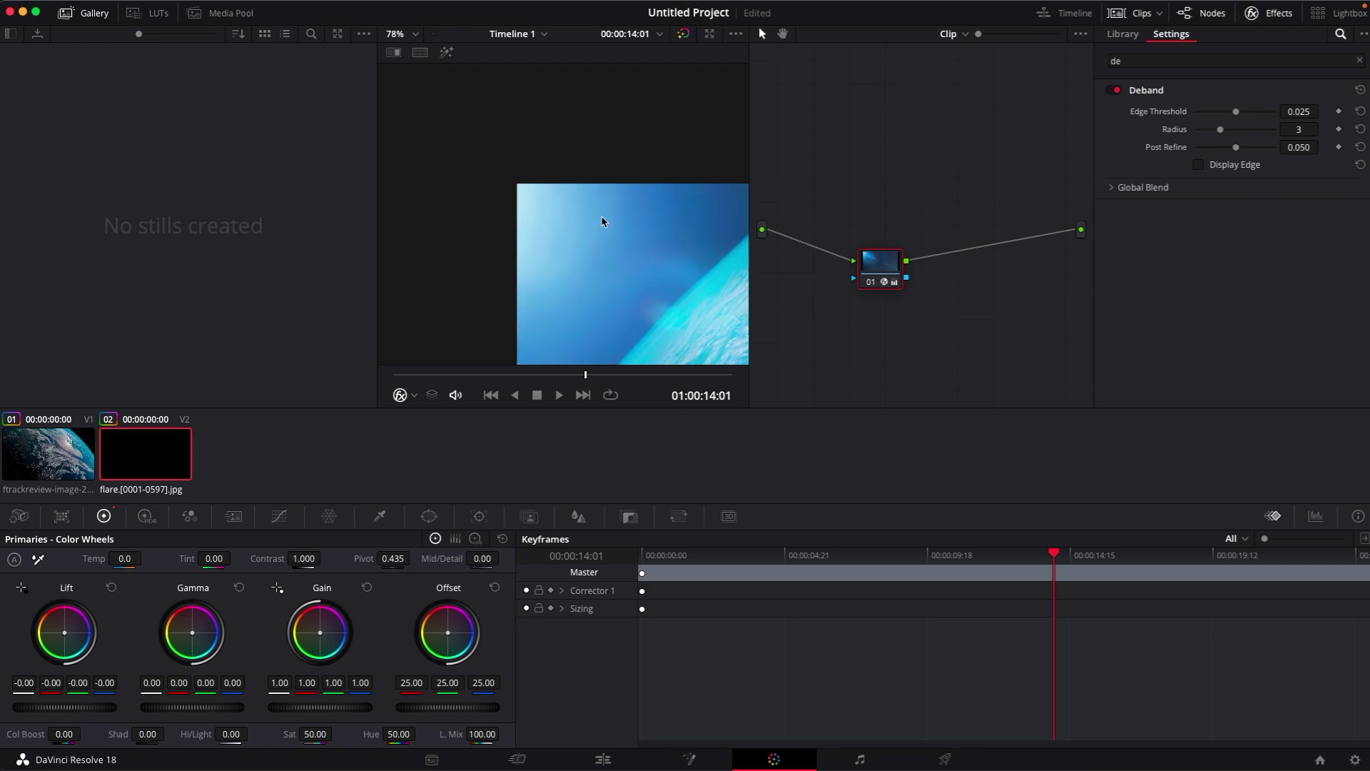